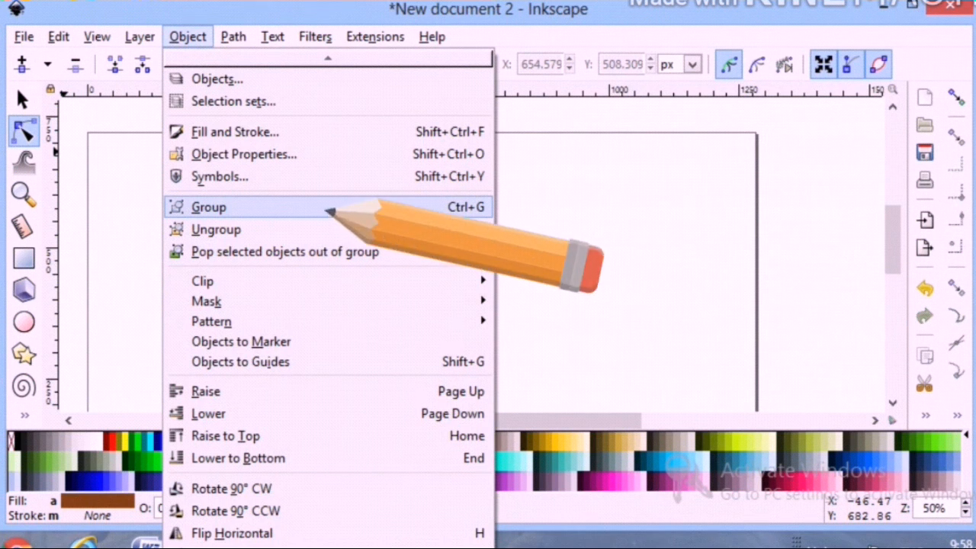
Group the head and hair, and draw an orange rectangle about 61 by 119 px beside them for the neck.
left_click(328, 208)
left_click(23, 414)
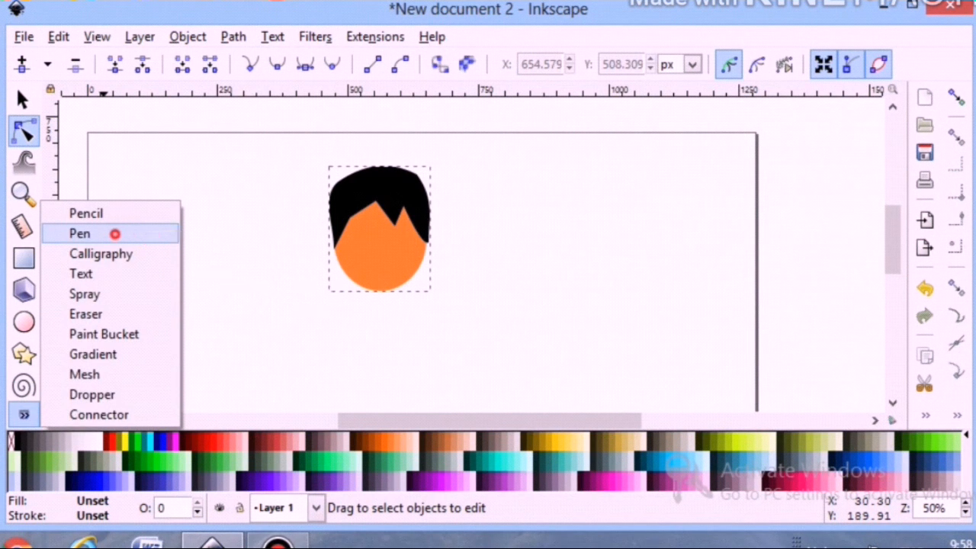
left_click(114, 234)
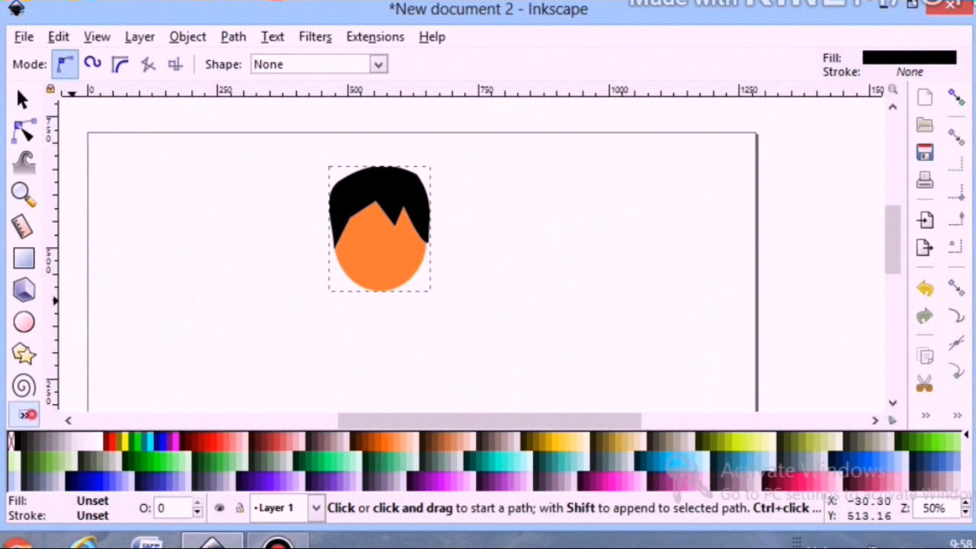
left_click(24, 258)
left_click_drag(276, 281, 308, 343)
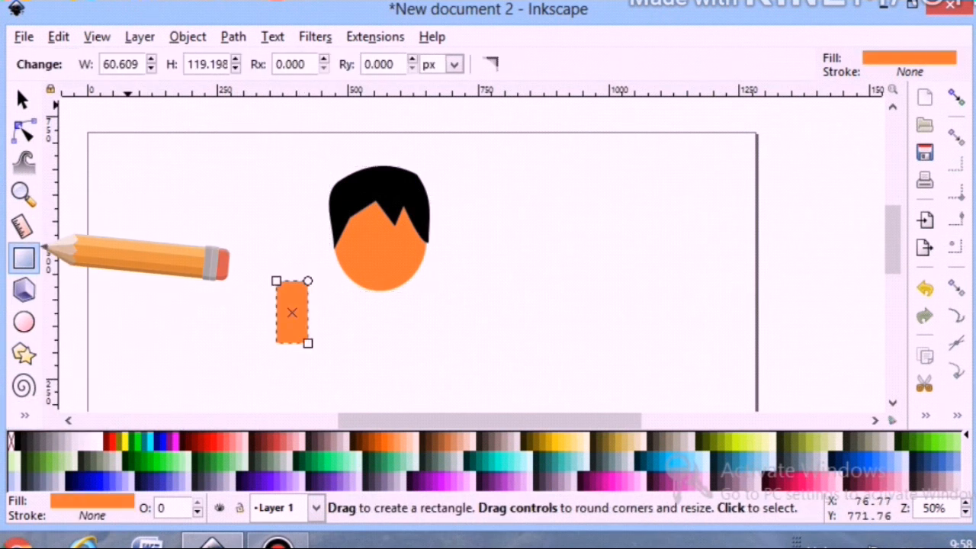
Convert the neck rectangle to a path, pull its bottom edge into a downward curve, and place it beneath the head.
left_click(22, 99)
left_click(188, 36)
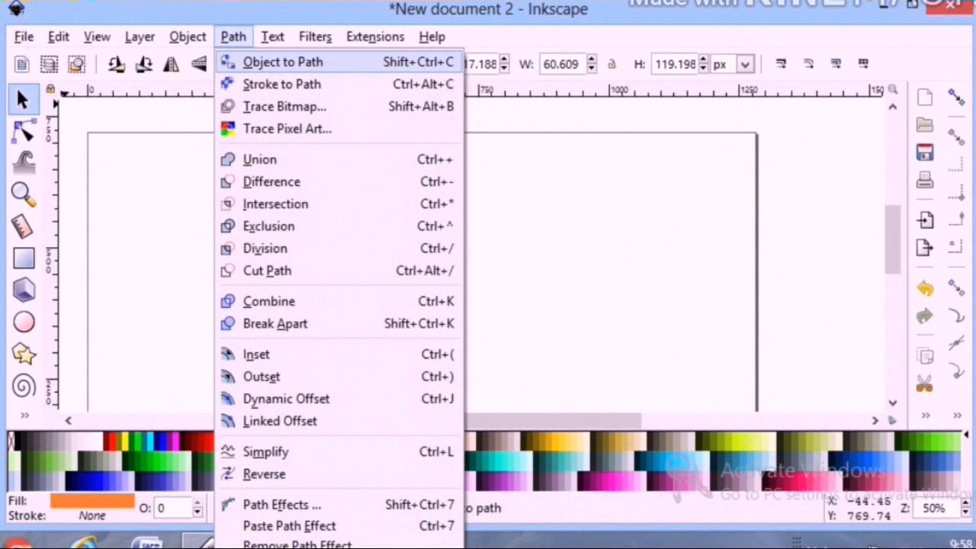
left_click(283, 63)
left_click(24, 131)
mouse_move(292, 343)
left_mouse_down()
mouse_move(290, 356)
mouse_move(309, 318)
mouse_move(385, 314)
mouse_move(380, 302)
left_mouse_up()
left_click(22, 99)
scroll(419, 308, "down", 1)
left_click(468, 299)
scroll(469, 299, "up", 1)
scroll(468, 299, "down", 1)
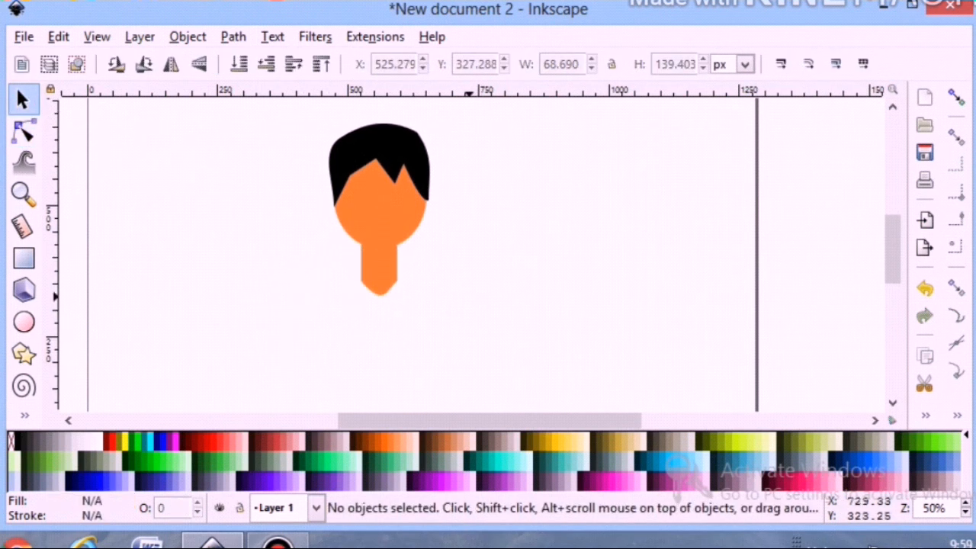
Draw an orange torso rectangle about 182 by 255 px over the lower neck and widen it to about 194 px.
left_click(24, 259)
scroll(281, 263, "down", 2)
mouse_move(333, 189)
left_mouse_down()
mouse_move(428, 303)
mouse_move(429, 321)
left_mouse_up()
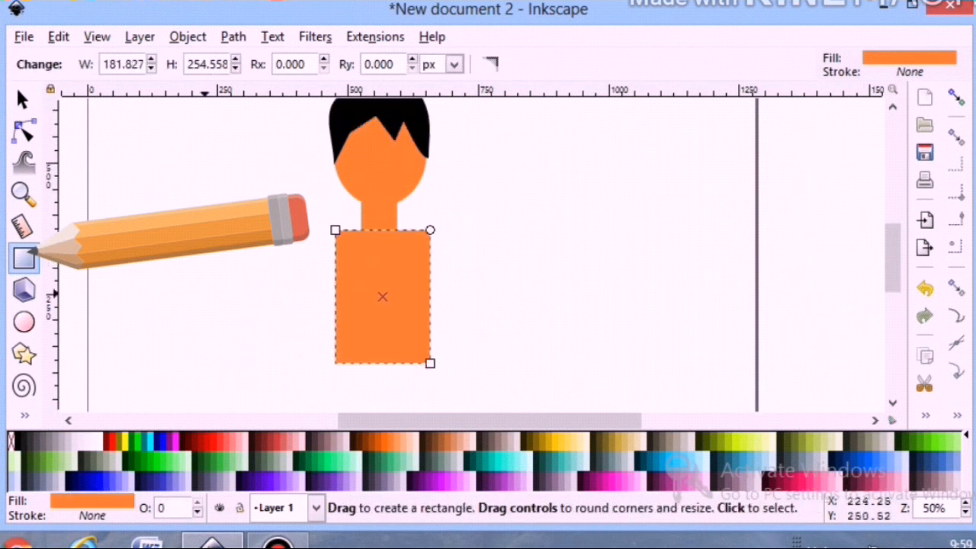
left_click(22, 99)
left_click_drag(336, 254, 330, 254)
left_click(267, 262)
Draw a closed six-corner bent arm with a black fill to the left of the torso using the Pen tool.
left_click(24, 195)
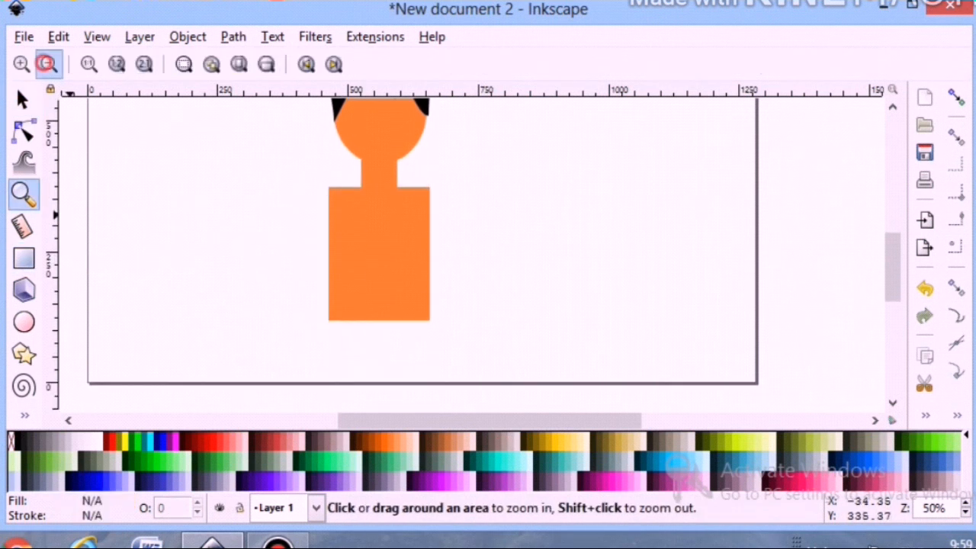
left_click(49, 64)
left_click(49, 64)
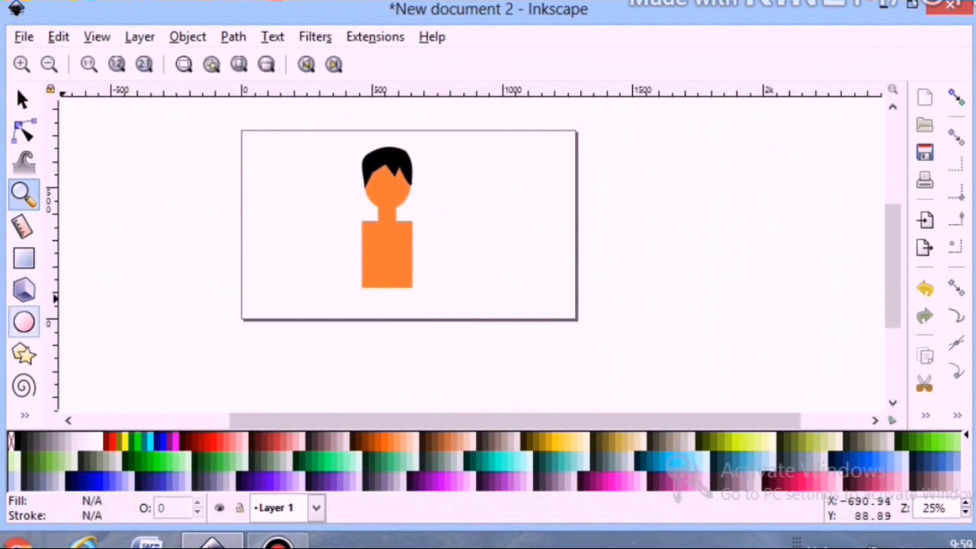
left_click(23, 414)
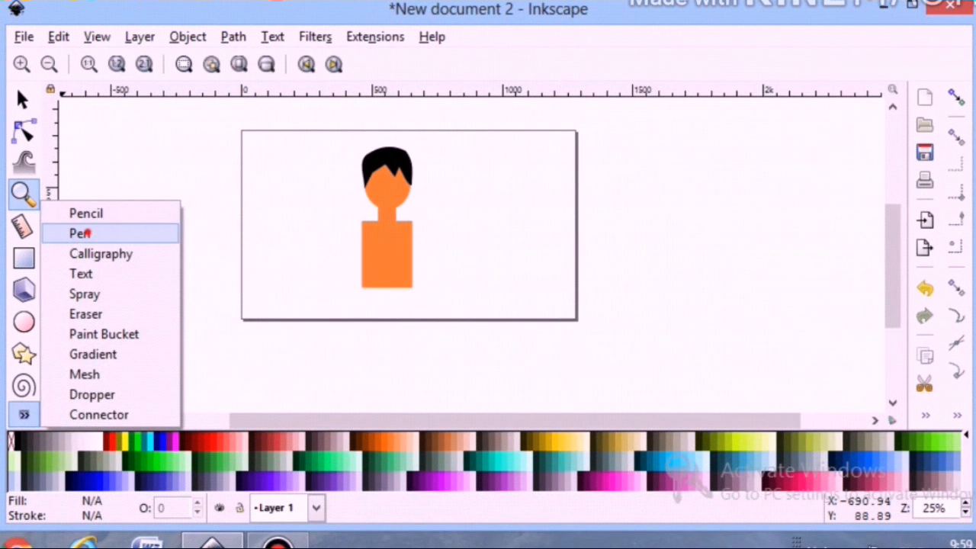
left_click(84, 234)
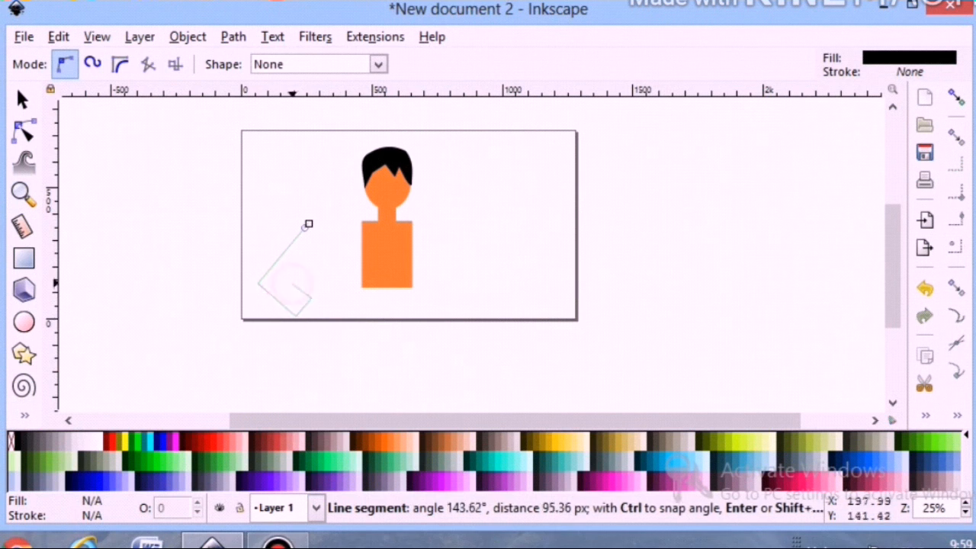
left_click(308, 224)
left_click(22, 100)
left_click(24, 131)
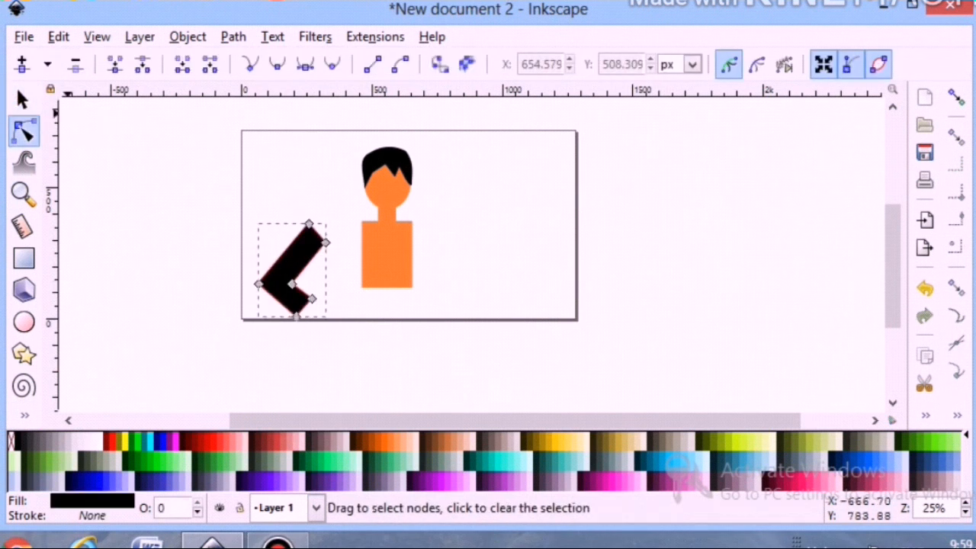
Move the black arm against the torso's left shoulder and scale it to about 295 by 283 px.
left_click(23, 100)
left_click_drag(287, 267, 341, 264)
left_click_drag(386, 319, 380, 291)
left_click_drag(306, 291, 290, 300)
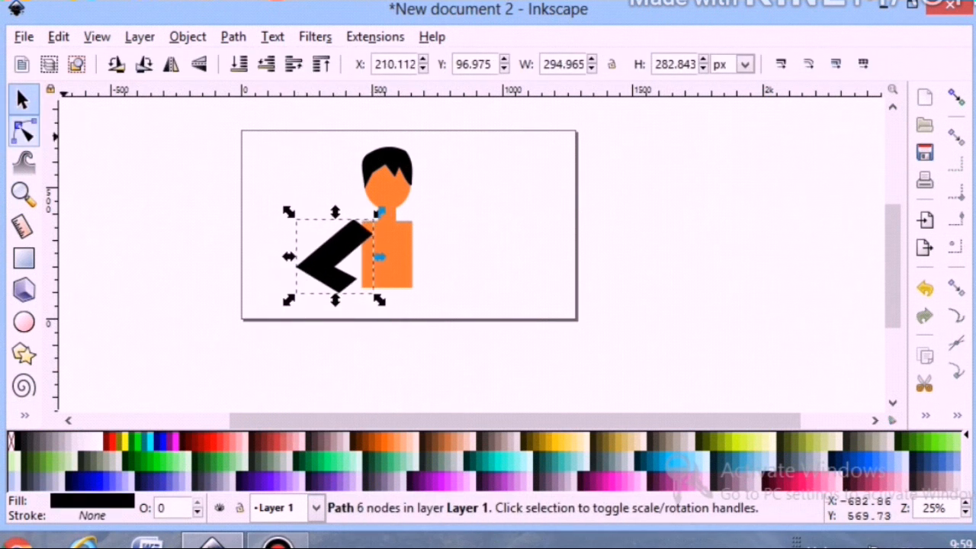
Reposition the arm's shoulder, inner elbow and cuff nodes to slim the arm and angle the forearm further down.
left_click(24, 131)
left_click(24, 194)
left_click(369, 238)
key("n")
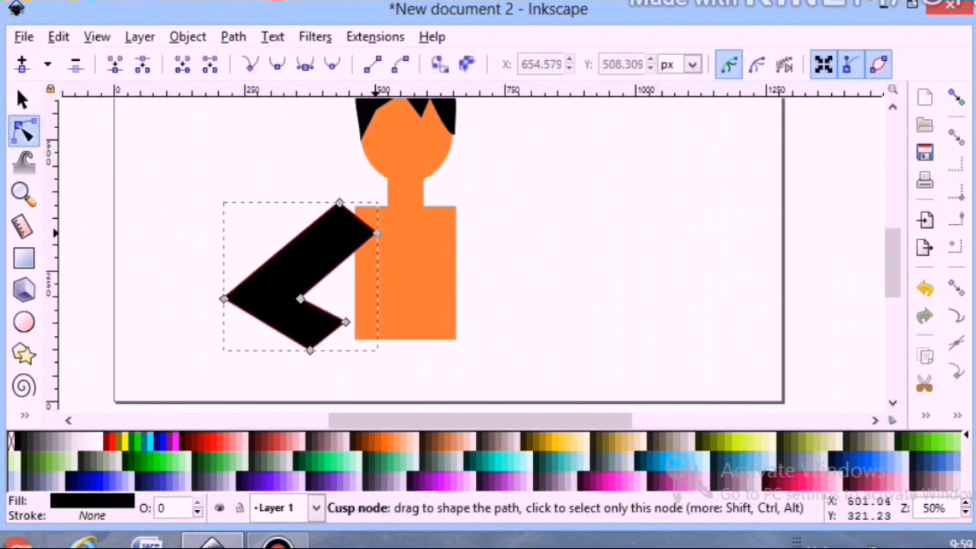
left_click_drag(339, 203, 353, 209)
left_click_drag(301, 298, 285, 297)
left_click_drag(345, 322, 335, 352)
left_click_drag(284, 297, 275, 302)
left_click(287, 363)
left_click(287, 363)
Refine the arm's shoulder node and bend the outer edges of the upper arm and forearm into curves.
left_click(347, 233)
left_click_drag(355, 209, 358, 207)
left_click(312, 171)
left_click(312, 171)
left_click(298, 244)
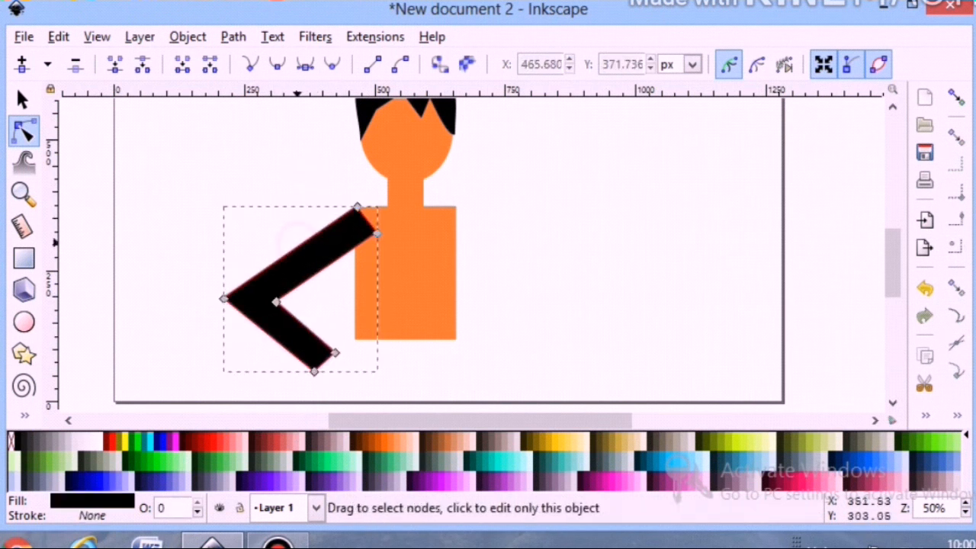
left_click_drag(298, 240, 284, 166)
left_click(187, 261)
Fill the torso and the arm with the same bright red.
left_click(24, 99)
left_click(392, 267)
left_click(216, 442)
left_click(258, 306)
left_click(217, 441)
left_click(183, 343)
Convert the torso to a path and add a node on each side, pulling both slightly outward.
left_click(389, 271)
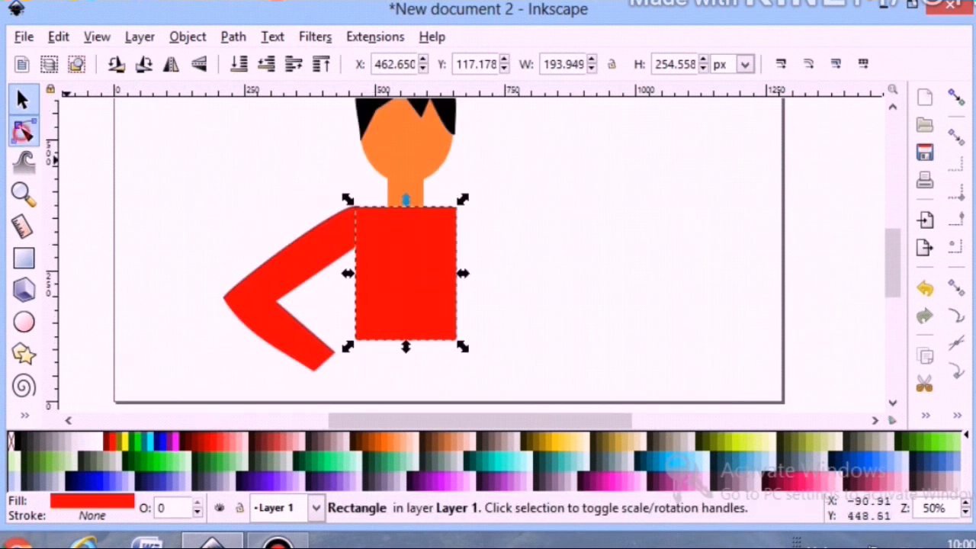
left_click(24, 131)
left_click(233, 36)
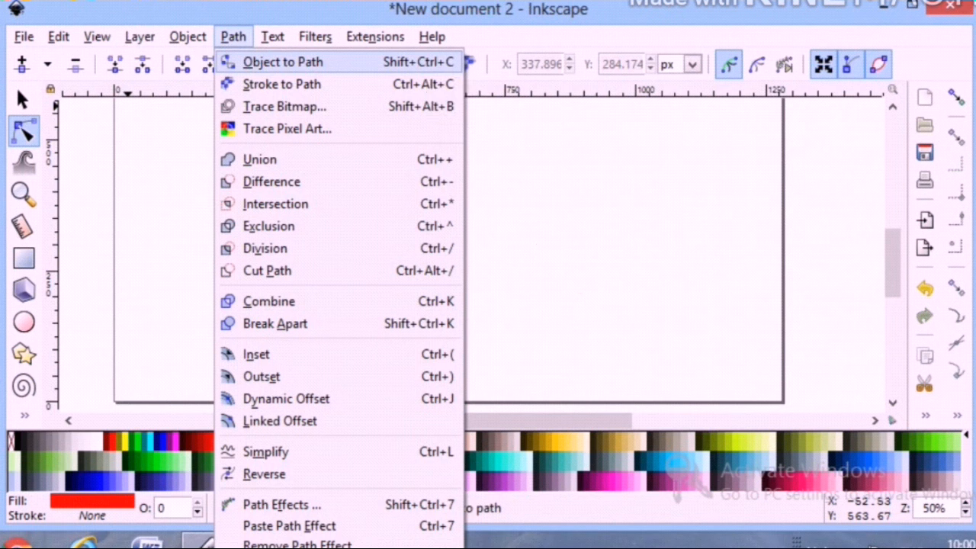
left_click(283, 62)
double_click(356, 295)
left_click_drag(355, 295, 351, 298)
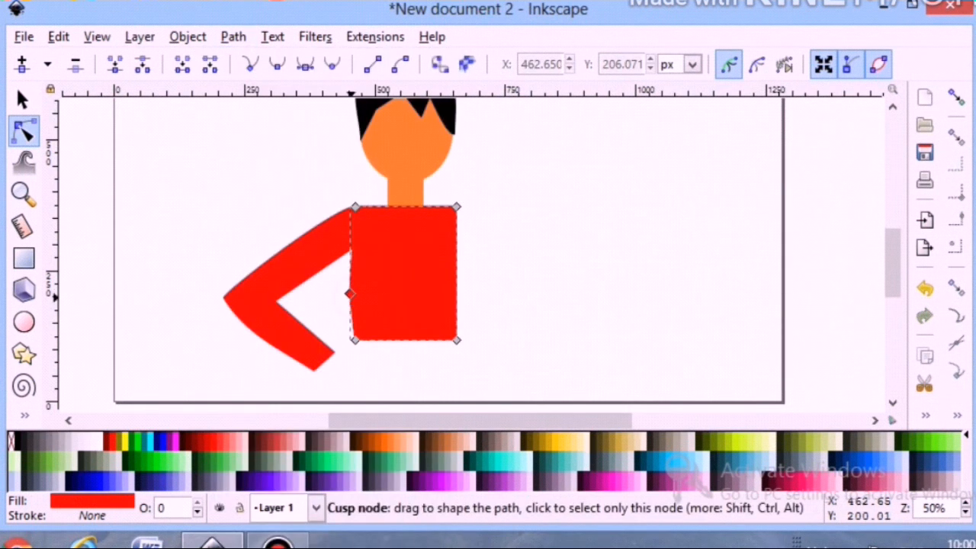
double_click(457, 287)
left_click_drag(458, 288, 462, 289)
left_click(515, 299)
left_click(515, 299)
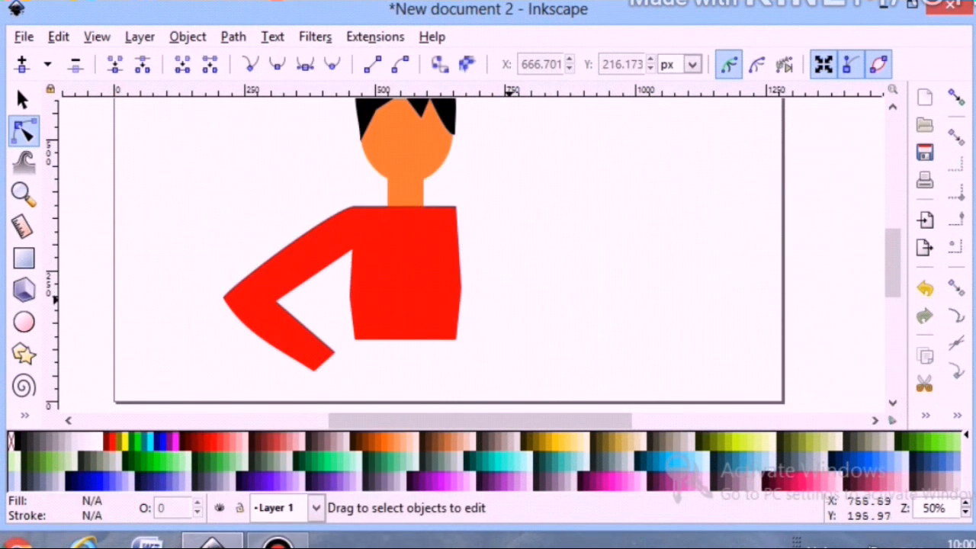
Duplicate the red arm, flip the copy horizontally and place it at the torso's right shoulder.
scroll(504, 294, "down", 1)
left_click(23, 99)
left_click(299, 220)
right_click(299, 221)
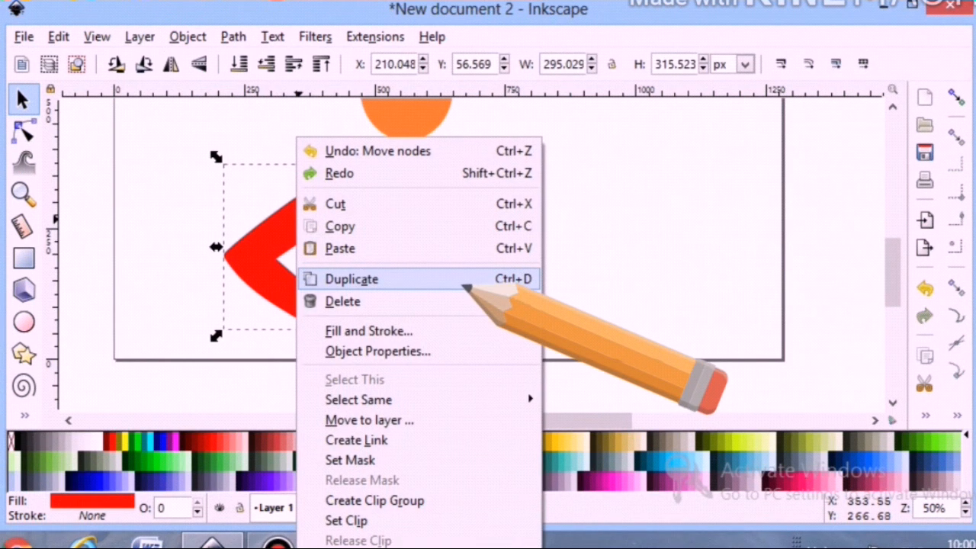
left_click(385, 279)
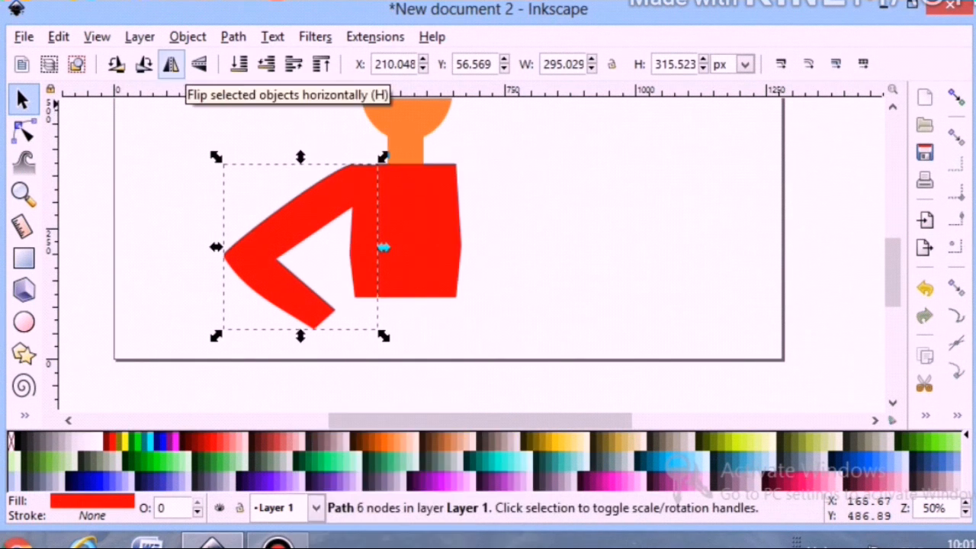
left_click(170, 64)
left_click(24, 131)
left_click_drag(305, 219, 483, 193)
left_click(571, 222)
left_click(23, 101)
left_click(659, 179)
Stretch the torso downward to a height of about 303 px.
scroll(281, 227, "down", 2)
scroll(280, 227, "up", 6)
left_click(24, 195)
double_click(49, 64)
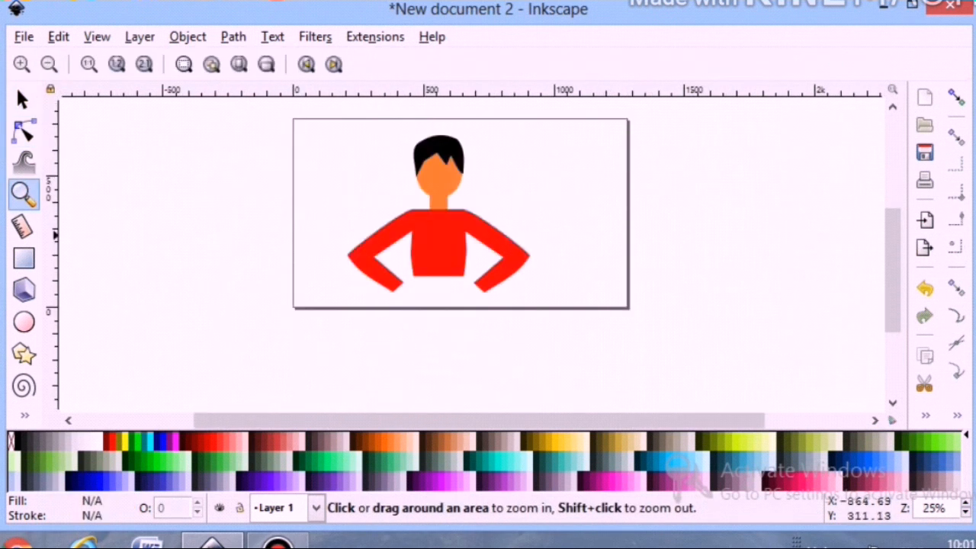
left_click(24, 258)
left_click(24, 100)
left_click(440, 255)
left_click_drag(439, 284, 439, 293)
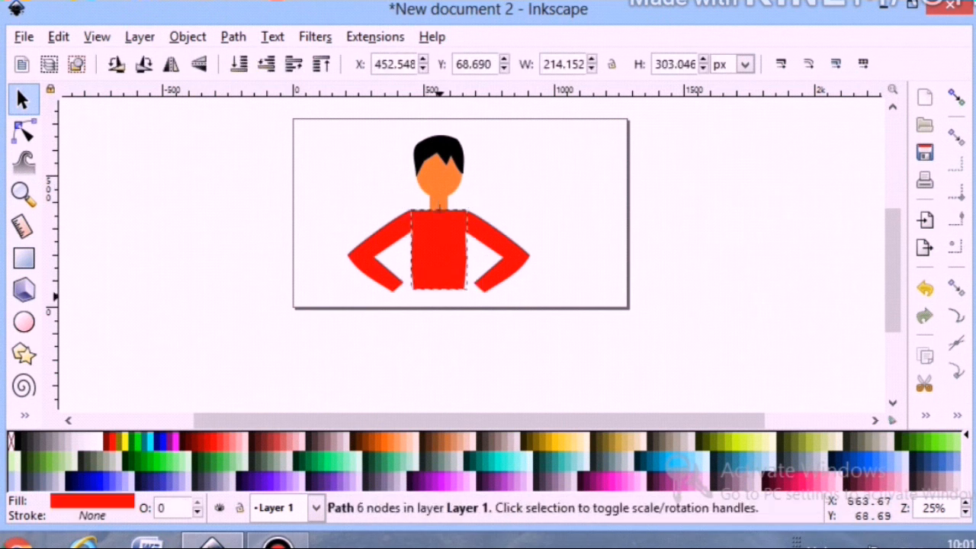
left_click(274, 195)
Draw a red rectangle about 327 by 246 px over the torso's lower end and convert it to a path.
scroll(275, 193, "down", 2)
left_click(24, 258)
left_click_drag(396, 182, 481, 233)
left_click(24, 100)
left_click(233, 37)
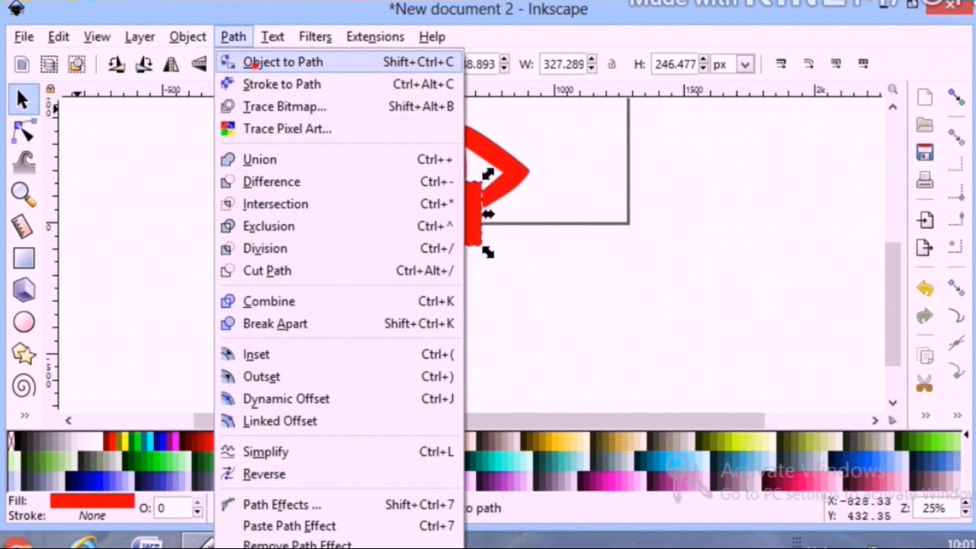
left_click(353, 62)
Taper the hip shape by moving its bottom corner nodes inward.
left_click(24, 131)
left_click(402, 245)
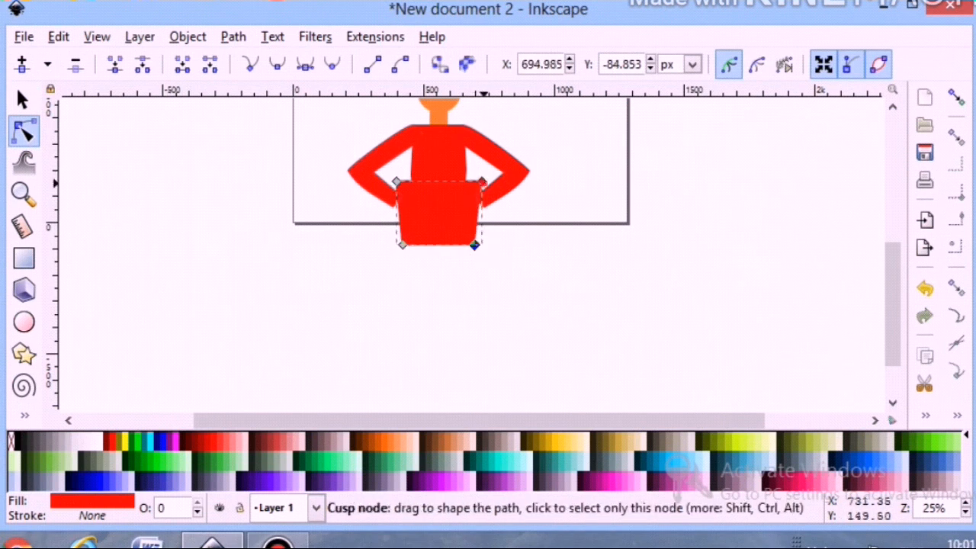
left_click(325, 243)
Enlarge the hip shape to about 368 by 251 px and fill it with grey-brown.
left_click(24, 100)
left_click(440, 226)
left_click(405, 303)
left_click(450, 229)
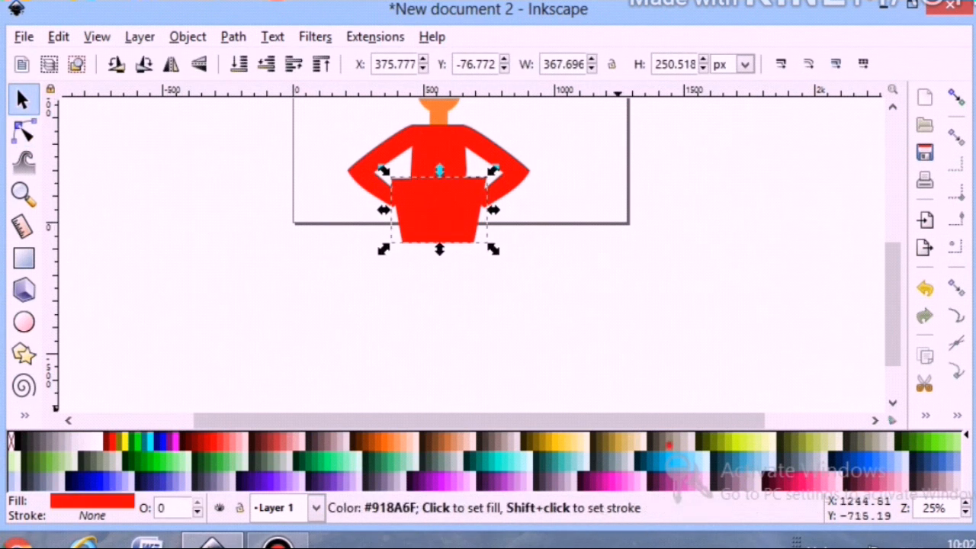
left_click(678, 441)
left_click(312, 217)
Draw a tall leg rectangle about 129 by 428 px left of the figure and convert it to a path.
scroll(229, 212, "down", 1)
left_click(23, 259)
mouse_move(234, 177)
left_mouse_down()
mouse_move(247, 261)
mouse_move(268, 288)
left_mouse_up()
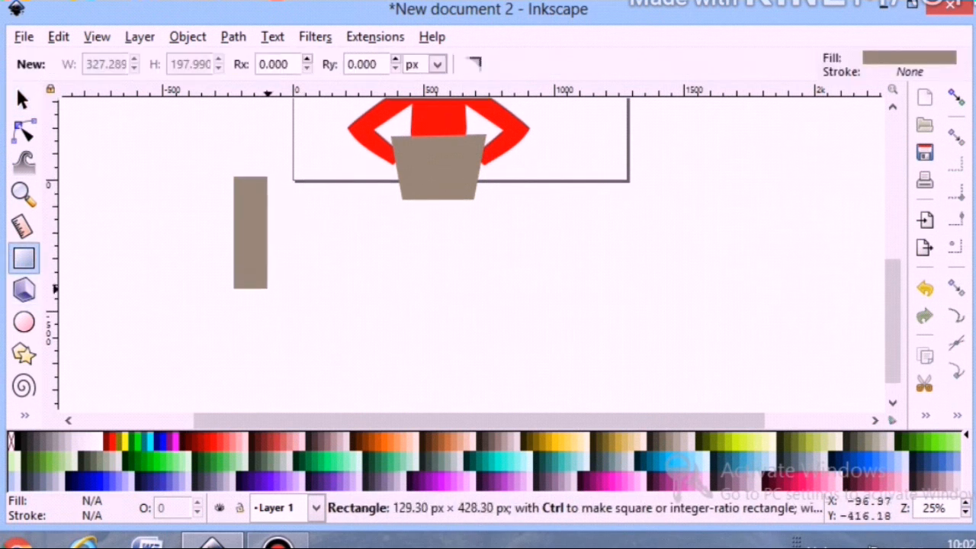
left_click(23, 100)
left_click(272, 36)
mouse_move(234, 37)
left_click(274, 61)
Curve the leg's top edge upward and reshape its bottom end by moving the corner nodes.
left_click(23, 131)
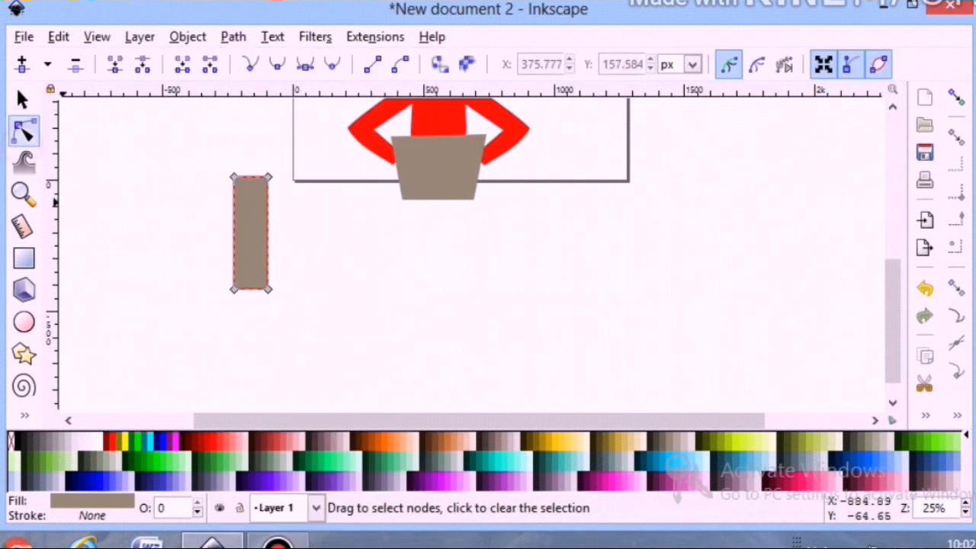
left_click_drag(250, 177, 251, 168)
left_click_drag(234, 289, 222, 304)
Fill the leg black and place it at a slant under the hip shape's left side.
left_click(23, 100)
left_click(22, 441)
left_click_drag(254, 265, 417, 291)
left_click_drag(380, 172, 365, 180)
Duplicate the black leg, flip the copy horizontally and place it under the hip shape's right side.
left_click_drag(405, 237, 480, 221)
right_click(408, 229)
left_click(459, 279)
left_click(178, 67)
scroll(272, 254, "up", 1)
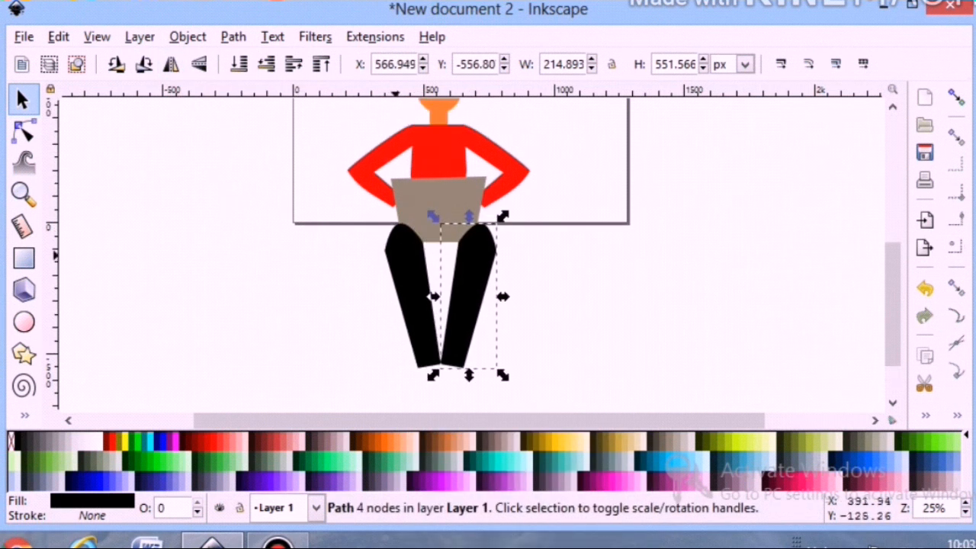
Move both legs up over the hip shape and set them slightly apart.
left_click(396, 257)
left_click(402, 194)
left_click(412, 298)
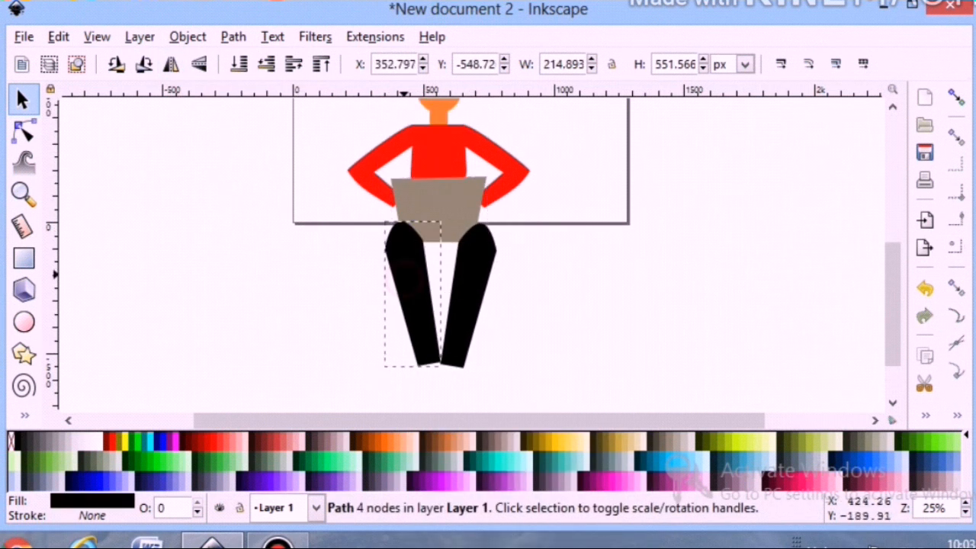
left_click(466, 277)
Move the outer elbow nodes of both arms inward toward the torso.
left_click(23, 131)
left_click(386, 200)
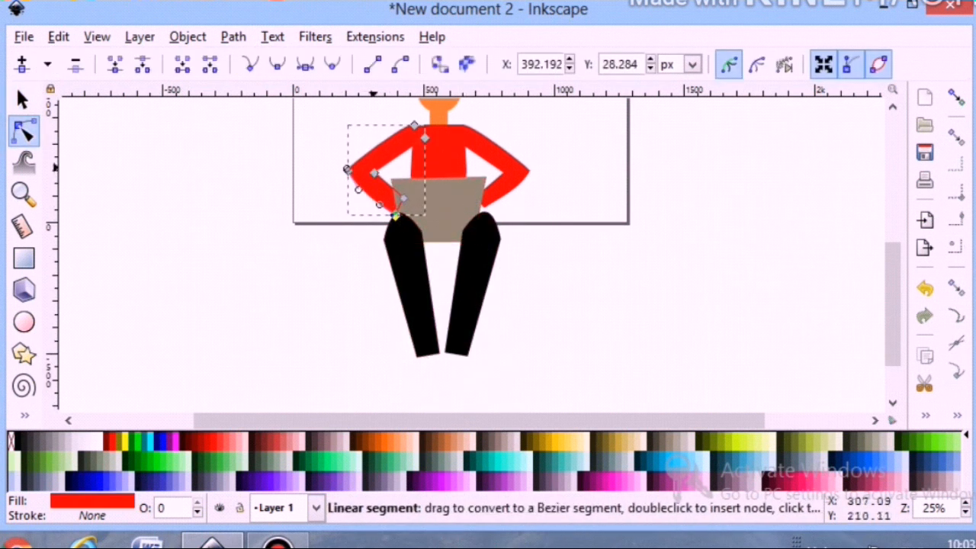
left_click(363, 190)
left_click(510, 166)
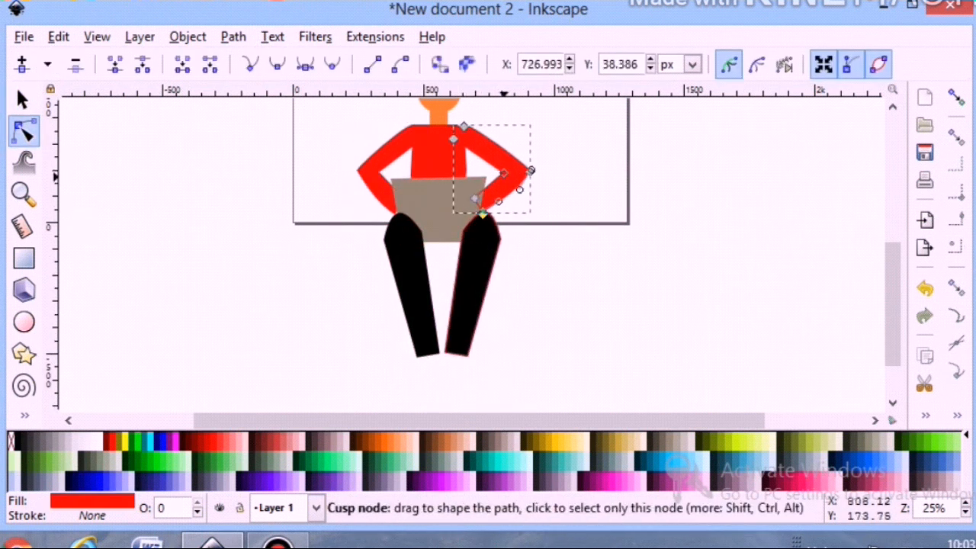
left_click_drag(531, 172, 522, 173)
left_click(548, 290)
scroll(543, 280, "up", 1)
left_click(508, 212)
left_click(553, 342)
scroll(554, 345, "down", 1)
scroll(555, 345, "up", 1)
scroll(551, 345, "down", 1)
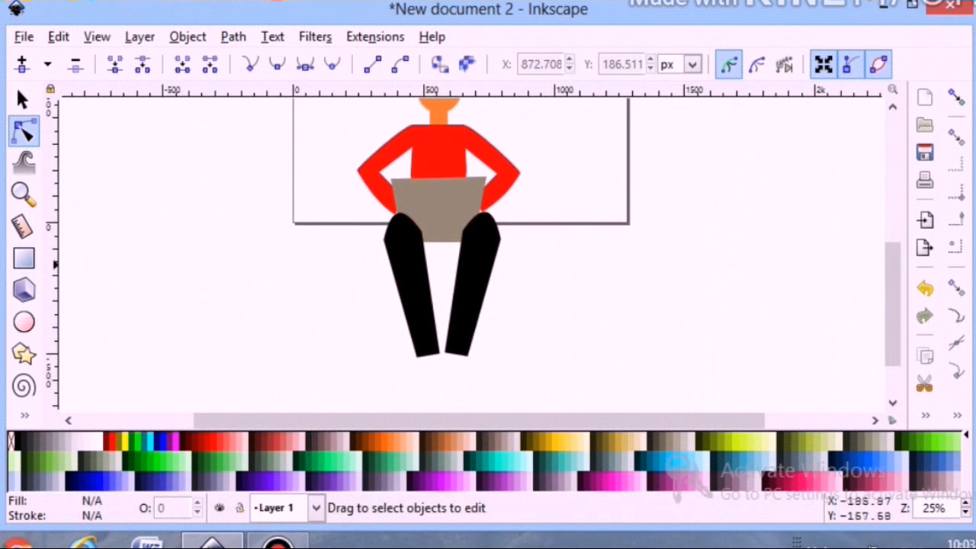
Narrow each leg from its inner side to a width of about 199 px.
left_click(22, 99)
left_click(424, 293)
left_click_drag(443, 286, 441, 285)
left_click(462, 284)
left_click(588, 299)
scroll(588, 299, "up", 1)
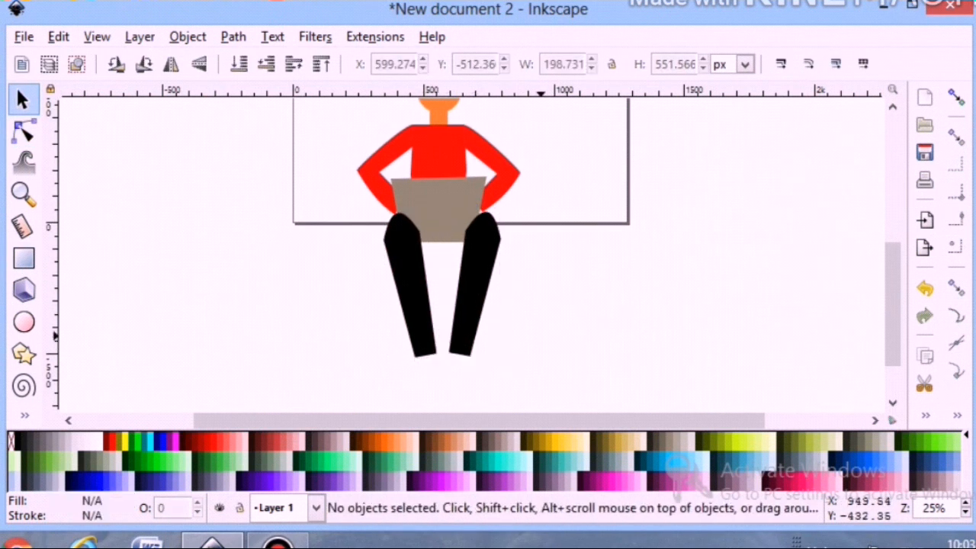
Draw a black shape between the legs below the grey shape and widen it to span the gap.
scroll(588, 298, "down", 1)
left_click(24, 258)
mouse_move(134, 261)
left_mouse_down()
mouse_move(198, 293)
mouse_move(166, 308)
mouse_move(444, 250)
mouse_move(394, 238)
left_mouse_up()
left_click(23, 131)
left_click(23, 99)
left_click(444, 250)
left_click(567, 296)
left_click(419, 241)
left_click_drag(481, 238, 488, 237)
left_click(534, 267)
Adjust the black filler's lower edge and send it to the back, behind the grey shape.
left_click(439, 255)
mouse_move(441, 268)
left_mouse_down()
mouse_move(441, 255)
mouse_move(441, 265)
left_mouse_up()
left_click(238, 64)
left_click(324, 221)
left_click(444, 242)
left_click(441, 255)
key("ctrl+z")
left_click(444, 237)
left_click(239, 64)
left_click(214, 279)
Draw an orange rectangle beside the figure and resize it to about 97 by 218 px.
scroll(208, 274, "up", 3)
scroll(208, 273, "down", 2)
left_click(24, 259)
left_click_drag(162, 275, 190, 318)
left_click(23, 100)
key("n")
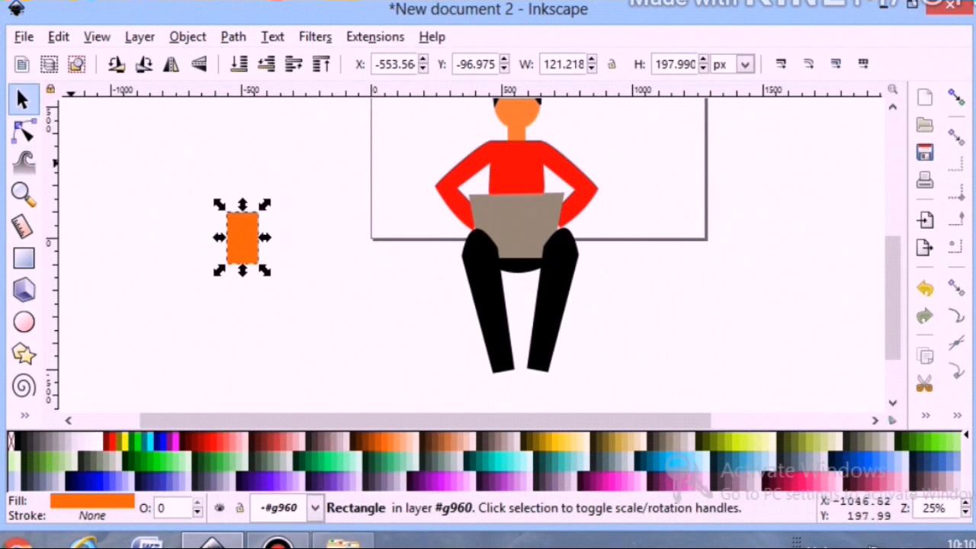
left_click_drag(219, 270, 226, 275)
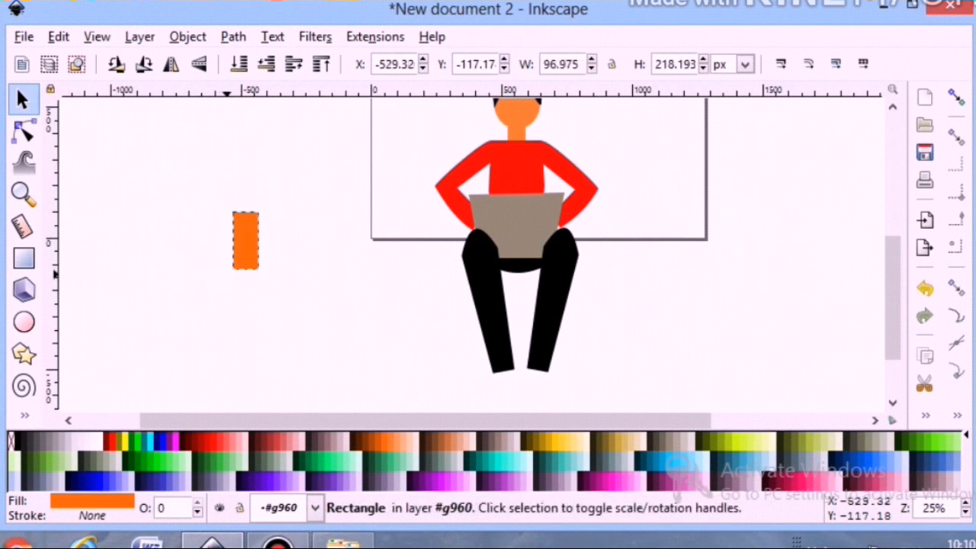
Try the orange rectangle at the lower end of the left leg, and delete it.
left_click_drag(346, 423, 370, 423)
scroll(577, 294, "down", 1)
scroll(577, 294, "down", 1)
left_click_drag(219, 161, 479, 321)
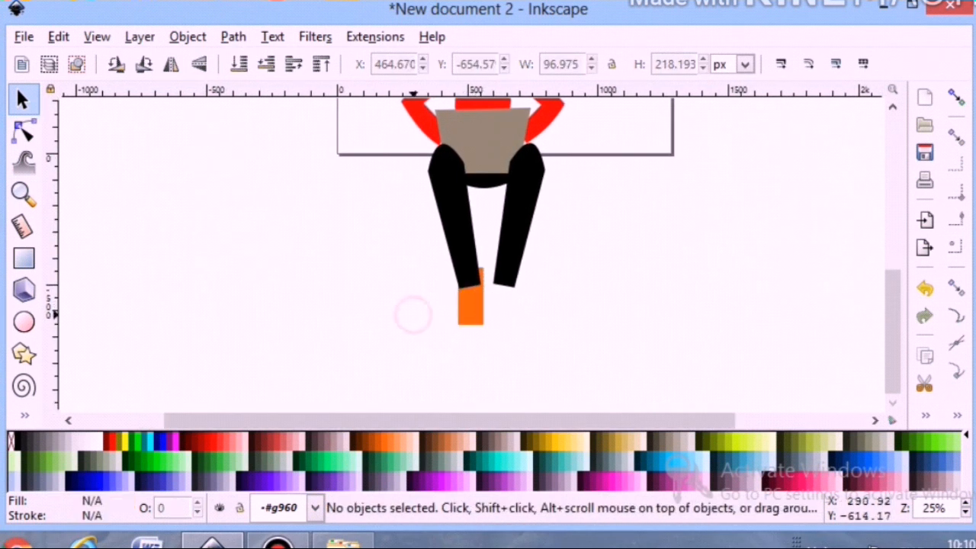
left_click(474, 302)
left_click(286, 219)
left_click(472, 304)
key("Delete")
Draw a new orange rectangle as an ankle and place it at the left leg's lower end.
left_click(23, 258)
left_click_drag(316, 257, 468, 300)
key("s")
left_click(400, 398)
left_click_drag(439, 420, 463, 420)
left_click(433, 260)
left_click(438, 300)
Rotate the orange ankle to follow the left leg's slant and shrink it to about 71 by 114 px.
left_click(23, 194)
triple_click(428, 281)
scroll(428, 282, "down", 3)
left_click(24, 100)
left_click_drag(453, 222, 471, 221)
left_click(471, 221)
left_click_drag(432, 140, 415, 144)
left_click_drag(460, 229, 441, 218)
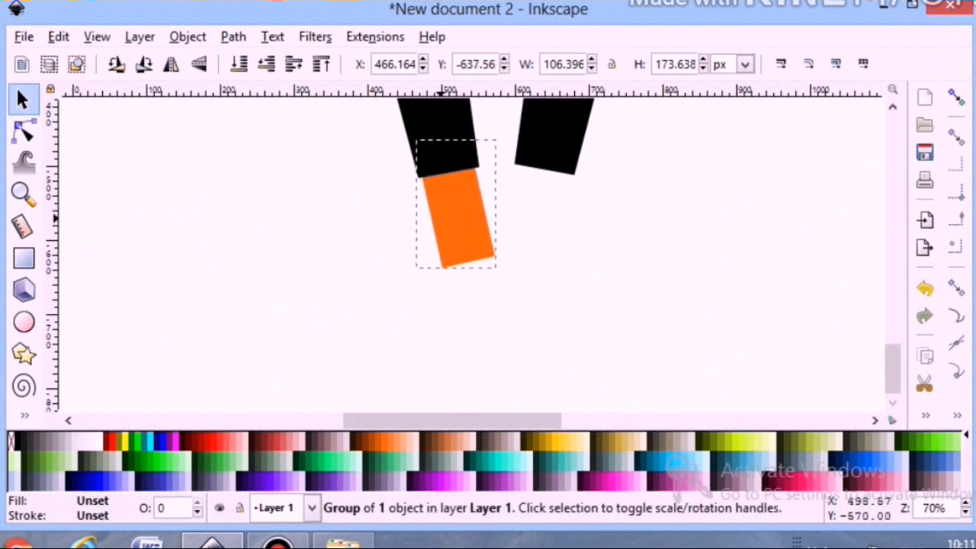
left_click_drag(409, 274, 444, 192)
key("Escape")
Duplicate the orange ankle, flip the copy horizontally and place it at the right leg's lower end.
right_click(442, 179)
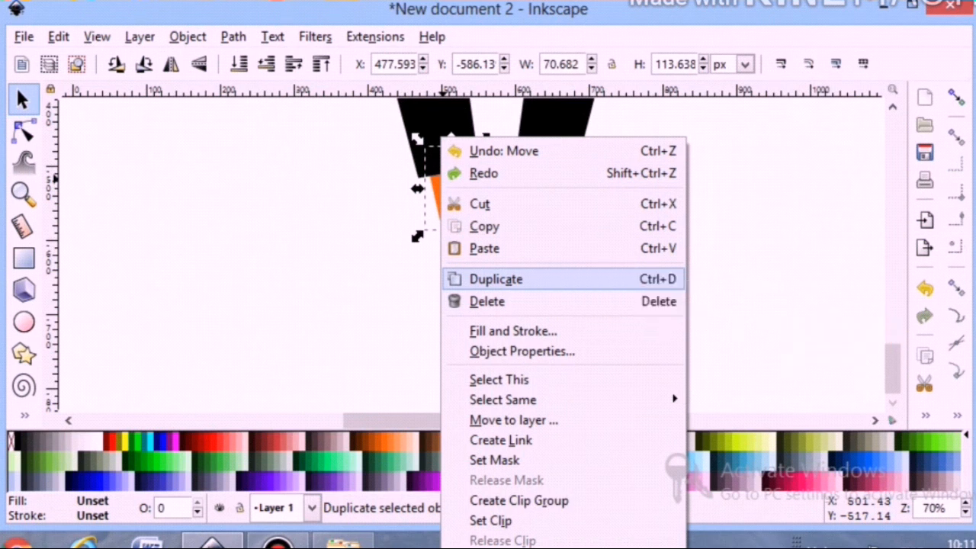
left_click(495, 279)
left_click(171, 64)
left_click_drag(461, 184, 549, 182)
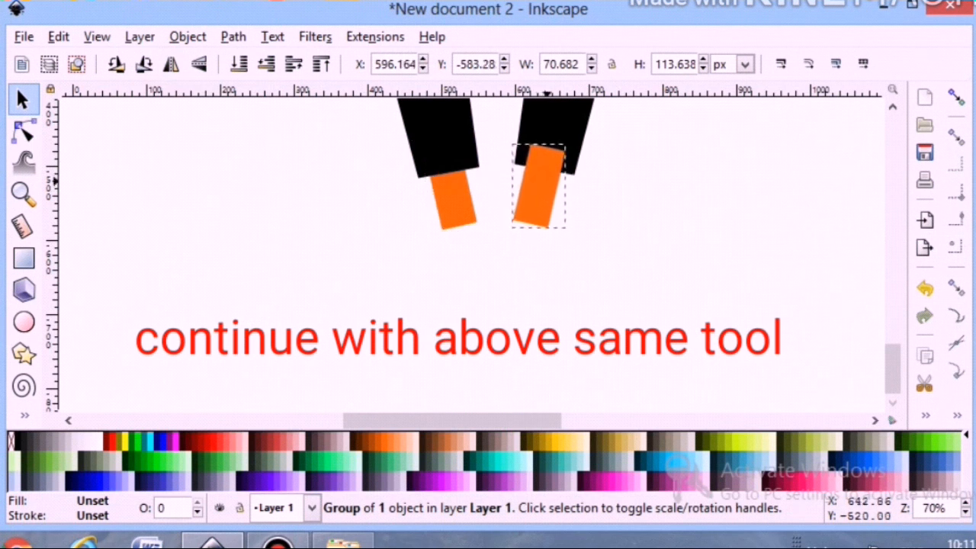
left_click(633, 226)
Send the copied ankle behind the right leg and shift it slightly down to match the left ankle.
left_click(540, 180)
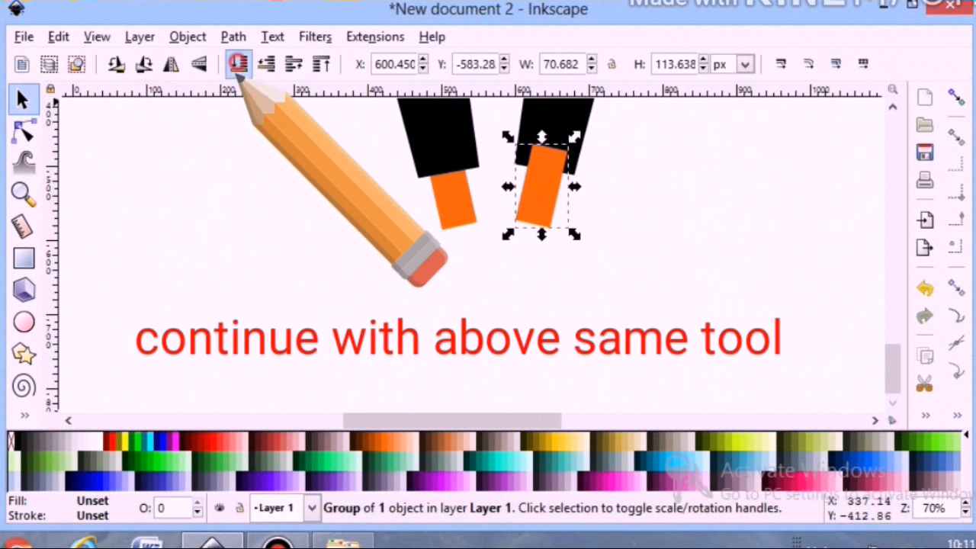
left_click(239, 64)
left_click(668, 204)
left_click(533, 215)
left_click_drag(542, 233, 543, 239)
left_click(471, 247)
left_click(447, 213)
left_click(428, 276)
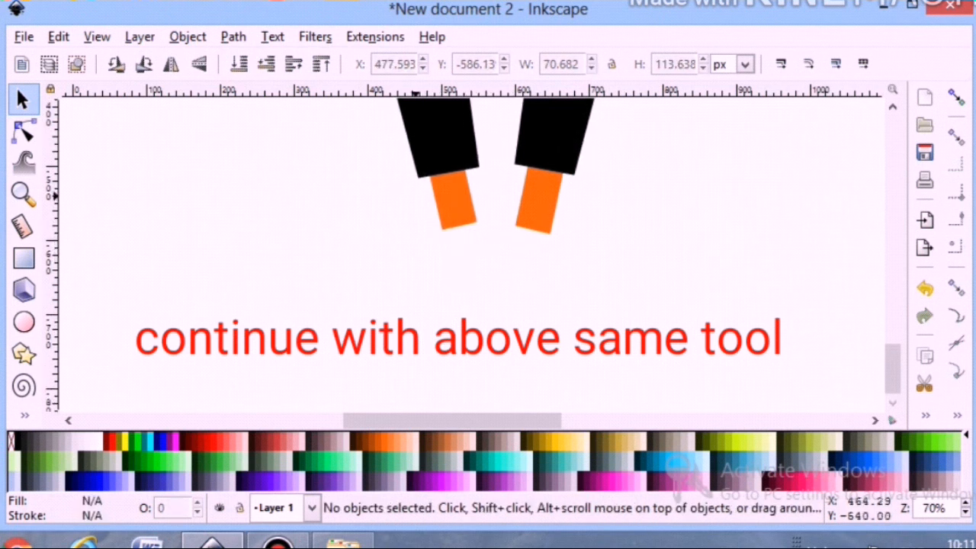
Draw a small orange rounded rectangle in the empty area beside the legs and convert it to a path.
left_click(25, 416)
left_click(86, 232)
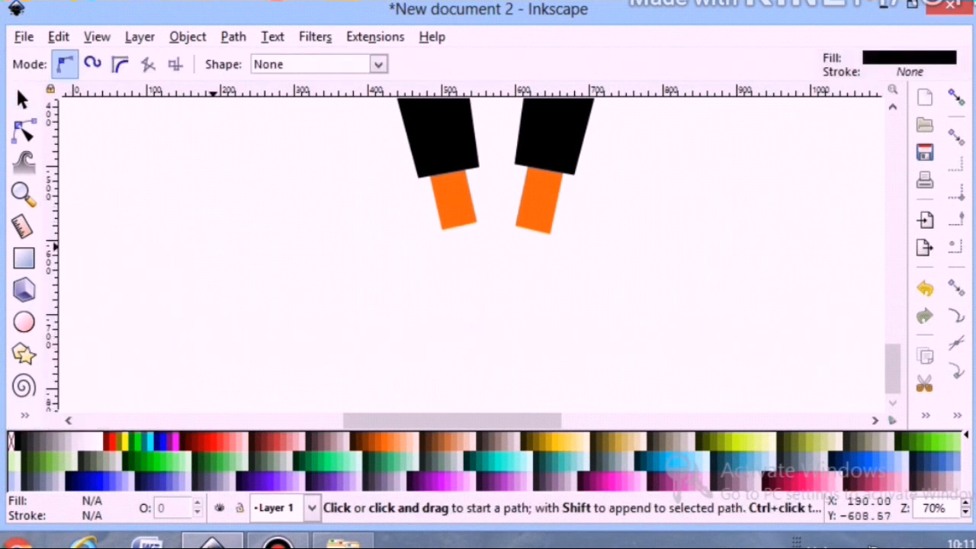
left_click(24, 259)
left_click_drag(190, 207, 224, 263)
left_click(24, 131)
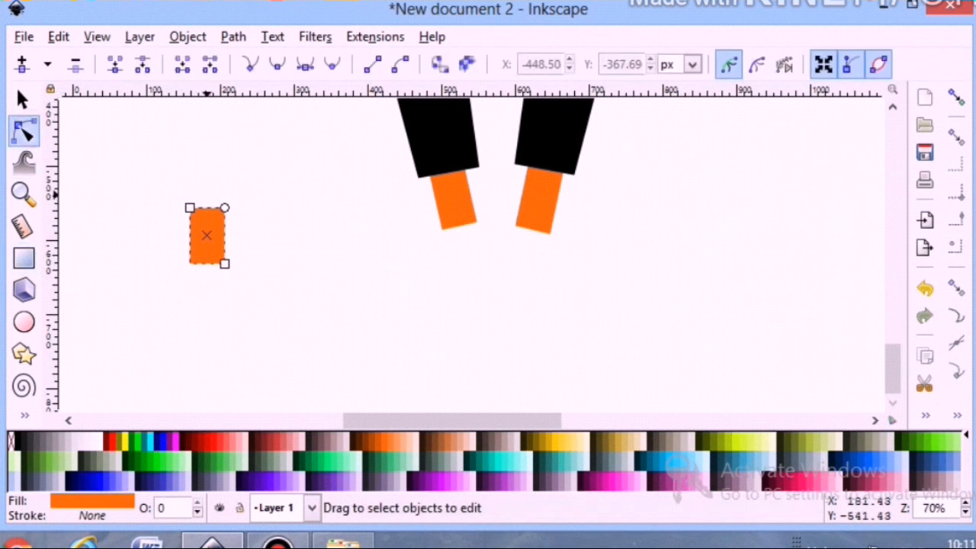
left_click(233, 37)
left_click(283, 61)
Pull the rounded rectangle's lower edge and nodes down into a narrower, rounded toe.
mouse_move(202, 264)
left_mouse_down()
mouse_move(215, 272)
mouse_move(204, 277)
left_mouse_up()
left_click(246, 280)
left_click(222, 268)
left_click_drag(217, 277, 209, 280)
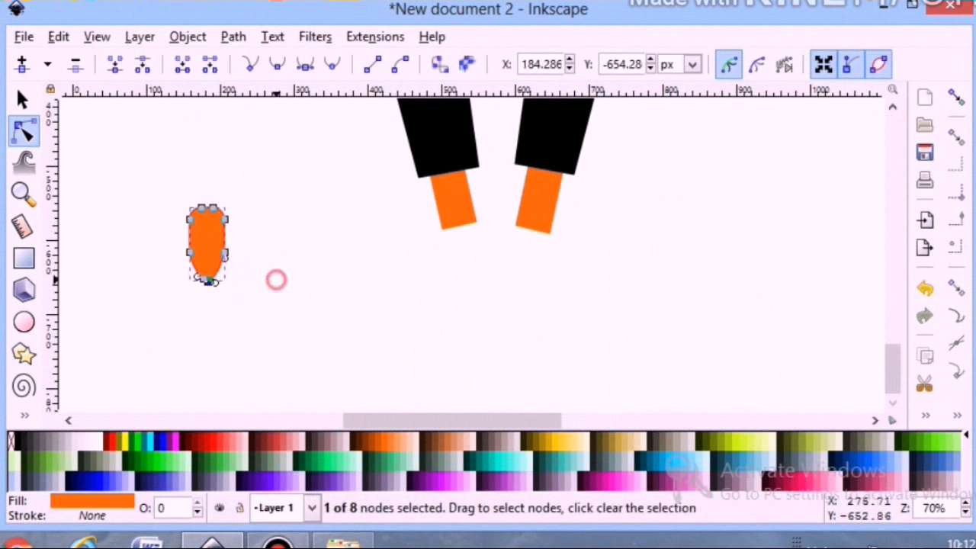
left_click(276, 280)
Fill the shoe shape red and move it onto the left ankle's lower end.
left_click(204, 246)
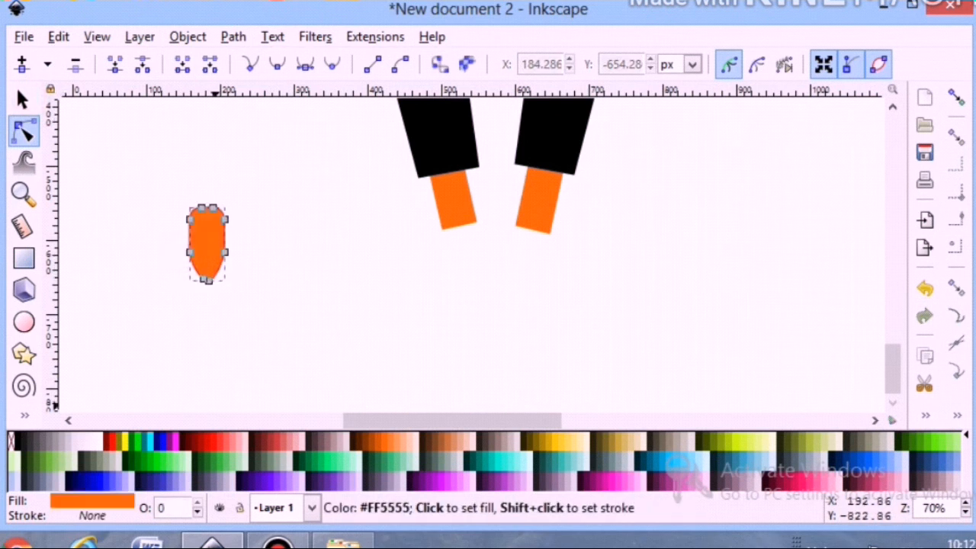
left_click(247, 320)
left_click(23, 100)
left_click_drag(210, 249, 461, 254)
Enlarge the red shoe and rotate it along the ankle to about 84 by 110 px overall.
left_click_drag(433, 293, 422, 301)
left_click_drag(485, 303, 490, 304)
left_click(451, 256)
left_click_drag(423, 205, 447, 212)
left_click(460, 233)
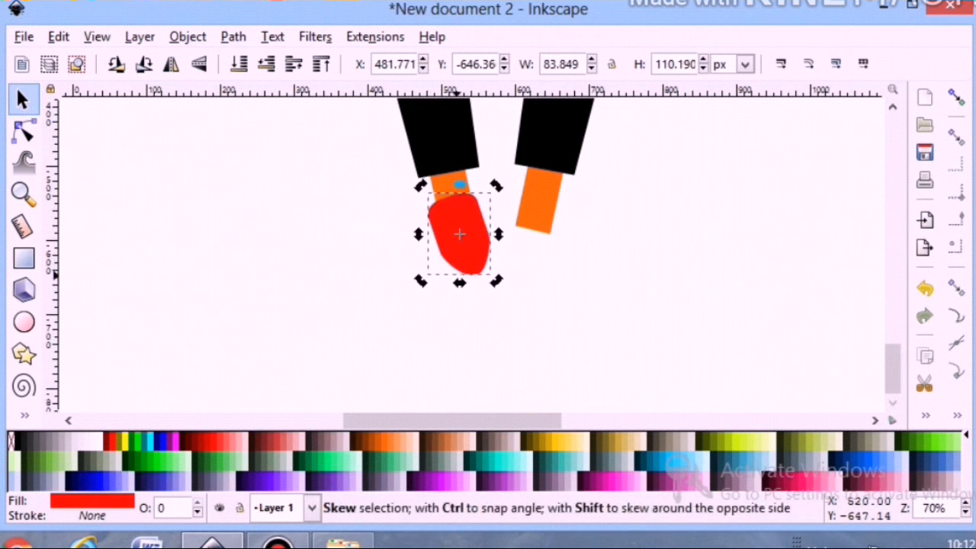
Reshape the red shoe's upper edge by moving its upper outer node up and outward.
left_click(22, 131)
mouse_move(441, 199)
left_mouse_down()
mouse_move(457, 186)
mouse_move(437, 187)
left_mouse_up()
left_click(513, 300)
left_click(511, 298)
left_click(473, 273)
Resize and rotate the red shoe to about 81 by 124 px and reposition it on the left ankle.
left_click(21, 99)
left_click_drag(477, 243, 483, 256)
mouse_move(427, 182)
left_mouse_down()
mouse_move(430, 193)
mouse_move(440, 184)
left_mouse_up()
mouse_move(460, 216)
left_mouse_down()
mouse_move(456, 232)
mouse_move(457, 219)
left_mouse_up()
left_click(382, 262)
scroll(336, 295, "up", 1)
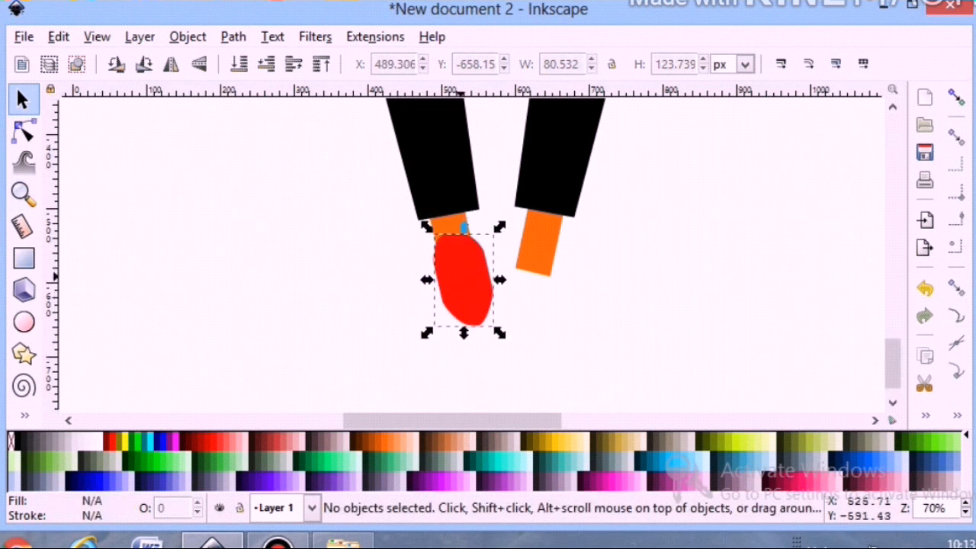
Send the red shoe behind the left ankle and widen it to about 98 px.
left_click(240, 221)
left_click_drag(473, 302, 500, 281)
left_click(337, 296)
left_click(475, 287)
left_click_drag(428, 280, 420, 280)
left_click(450, 286)
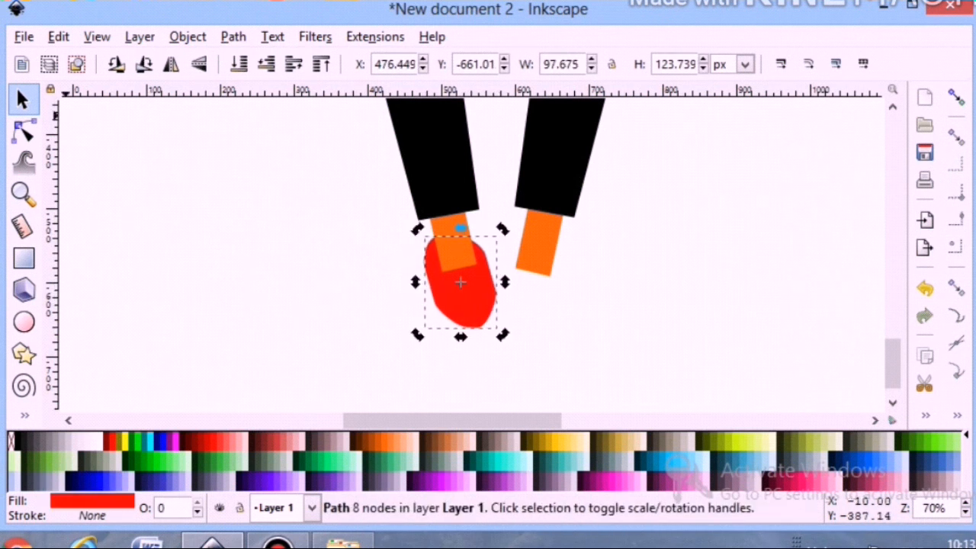
Raise the shoe's upper inner node slightly so its opening follows the ankle's slant.
left_click(24, 131)
left_click_drag(458, 236, 467, 231)
left_click(317, 273)
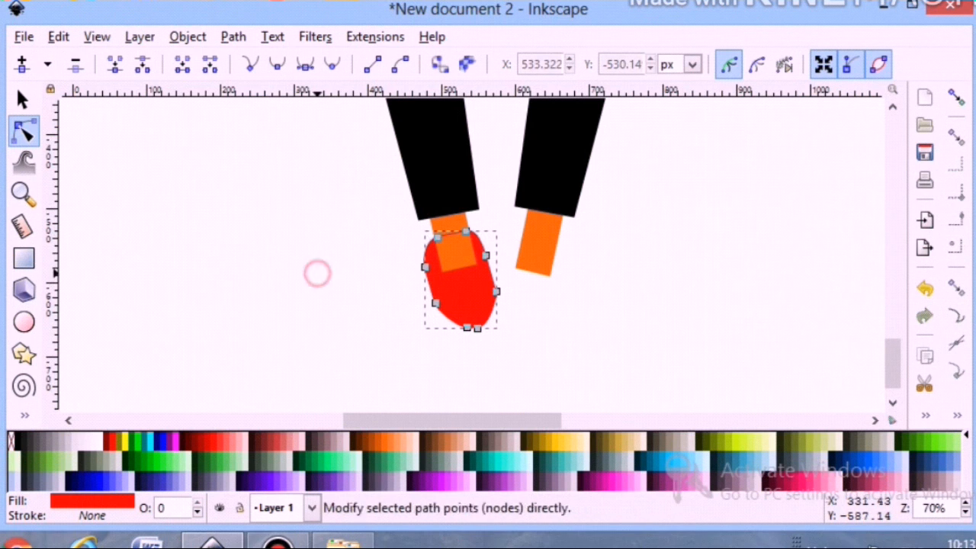
Convert the left ankle to a path and bend its lower edge into a downward curve.
left_click(451, 231)
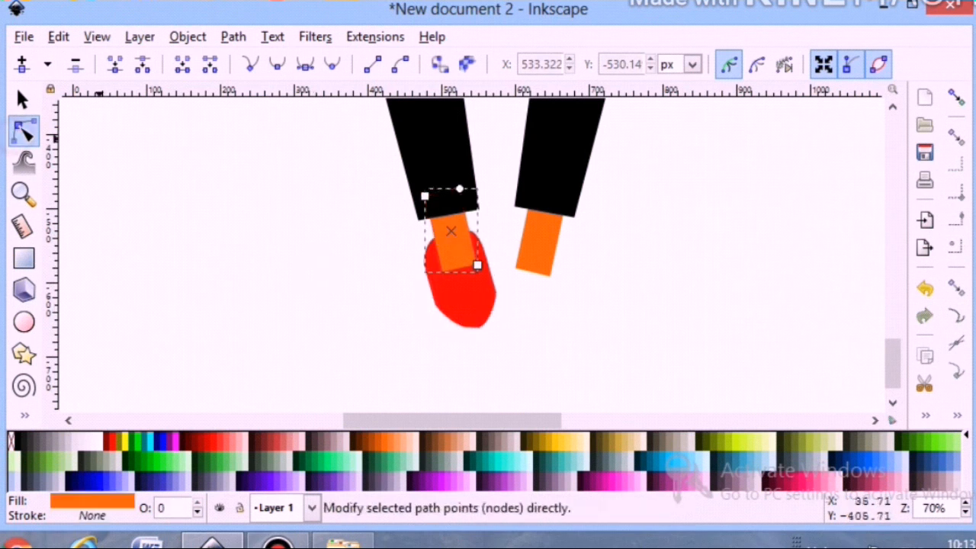
left_click(234, 36)
left_click(262, 58)
left_click_drag(462, 268, 465, 277)
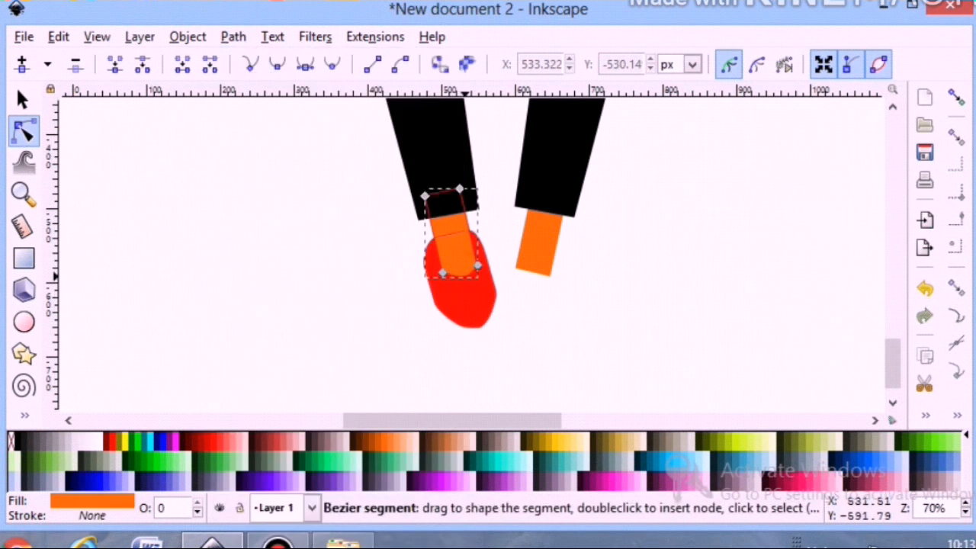
left_click(377, 324)
Duplicate the red shoe, flip the copy horizontally and move it onto the right ankle.
left_click(23, 100)
left_click(467, 287)
right_click(474, 288)
left_click(519, 81)
left_click_drag(474, 290, 539, 271)
left_click(238, 251)
Send the copied red shoe behind the right ankle.
left_click(553, 262)
left_click(238, 64)
left_click(302, 251)
Convert the right ankle to a path and curve its lower edge downward like the left one.
left_click(24, 131)
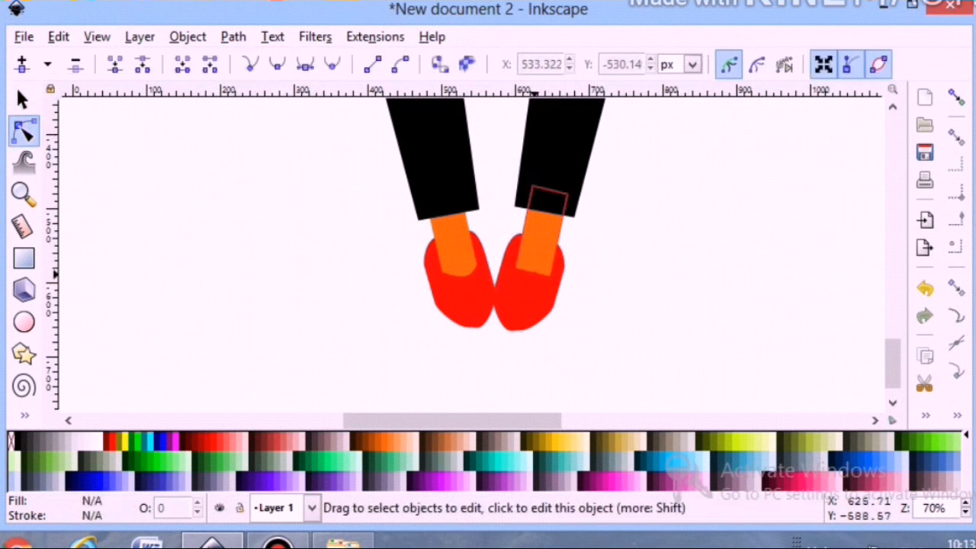
left_click(234, 36)
left_click(283, 61)
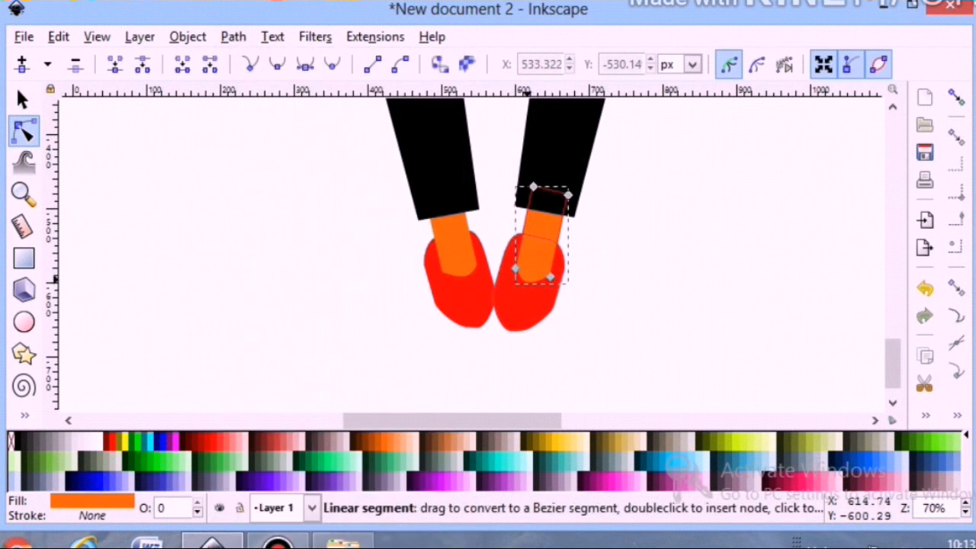
key("Escape")
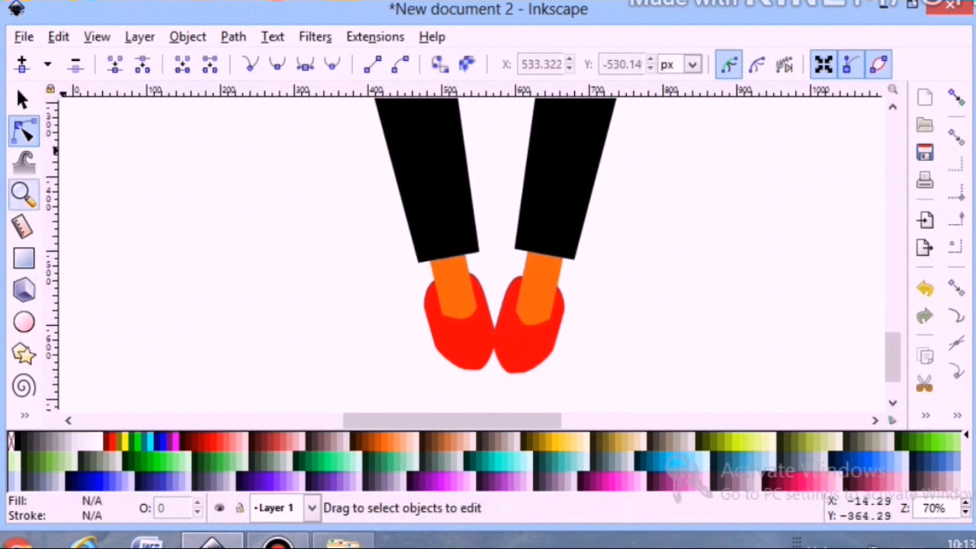
Select all parts of the man and group them into one object.
left_click(23, 194)
left_click(50, 64)
left_click(50, 64)
left_click(50, 64)
left_click(50, 64)
scroll(280, 313, "up", 3)
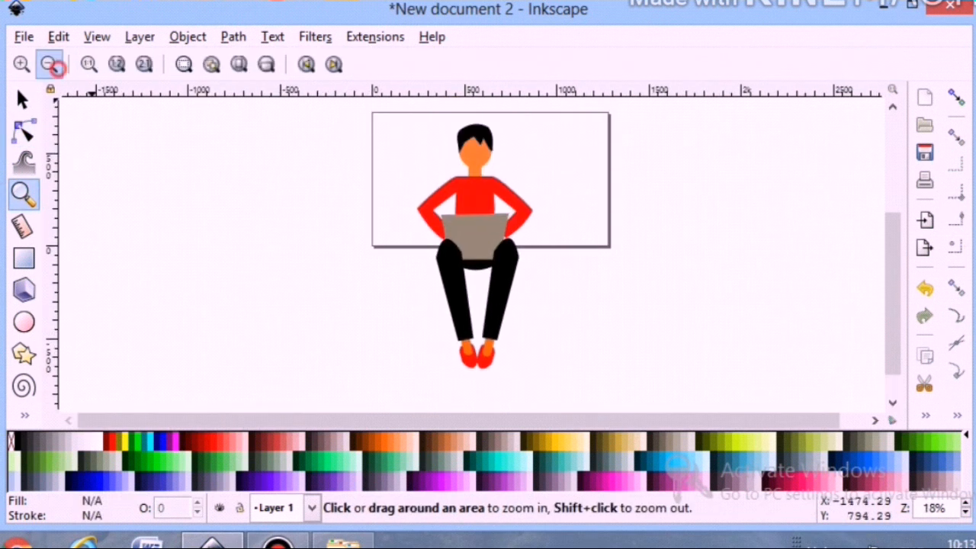
left_click(50, 64)
left_click(22, 99)
left_click_drag(369, 136, 569, 352)
left_click(188, 37)
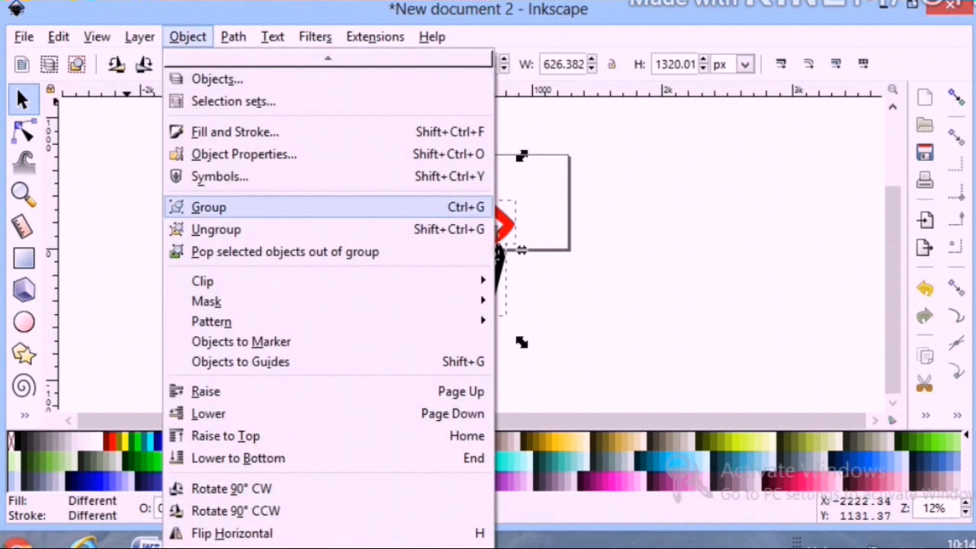
left_click(235, 207)
Scale the grouped man down to about 171 by 323 px and place him in the page's upper part.
left_click_drag(421, 343, 468, 225)
left_click(24, 195)
left_click(486, 198)
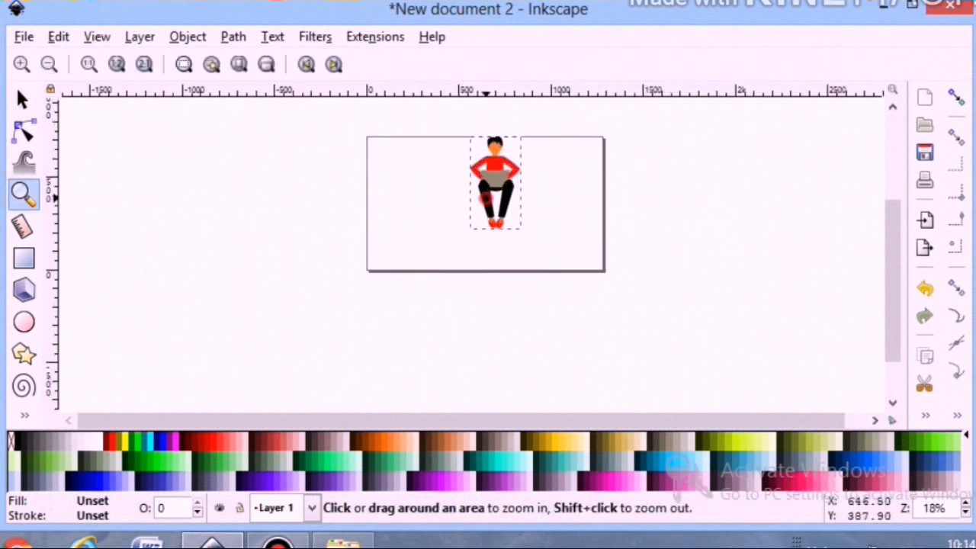
left_click(486, 203)
left_click(486, 206)
left_click(485, 209)
scroll(481, 218, "up", 3)
left_click_drag(366, 268, 366, 268)
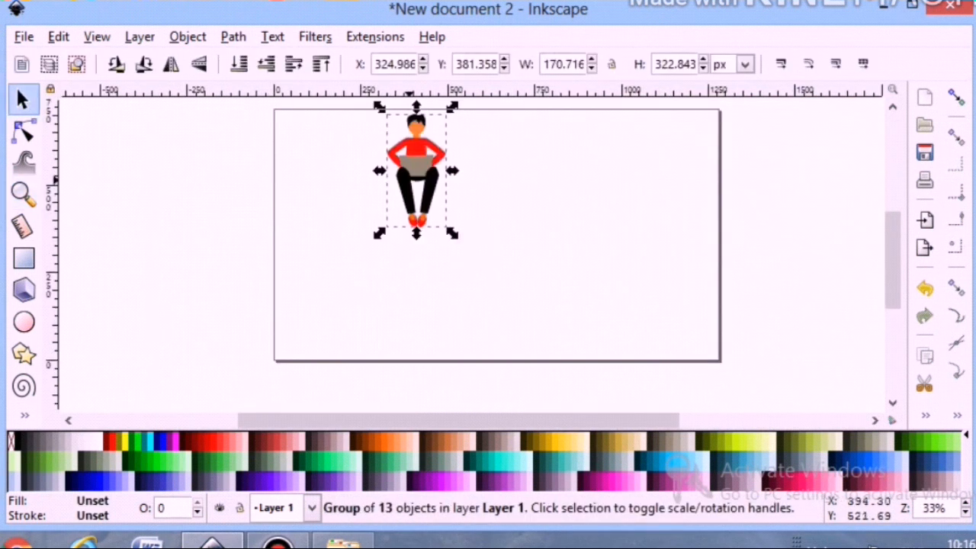
Duplicate the grouped man and place the copy at the page's lower edge, near the middle.
key("ctrl+d")
left_click_drag(429, 178, 517, 309)
Ungroup the copied man into separate parts and clear the selection.
left_click(24, 194)
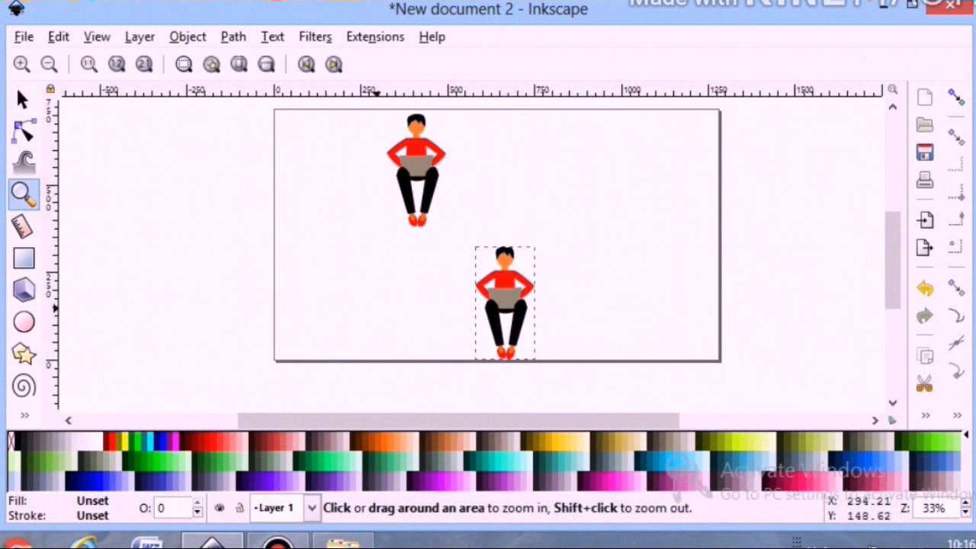
left_click(509, 327)
left_click(508, 327)
left_click(187, 37)
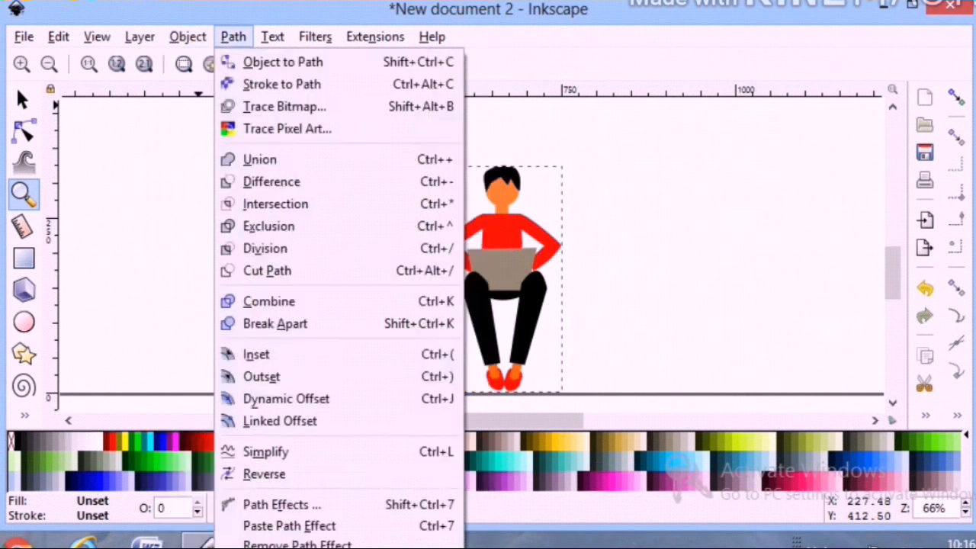
left_click(216, 229)
left_click(298, 275)
Group the copied man's left leg, ankle and shoe, and rotate the group counterclockwise until the leg lies nearly horizontal.
left_click_drag(393, 420, 425, 420)
scroll(627, 240, "down", 2)
left_click(25, 99)
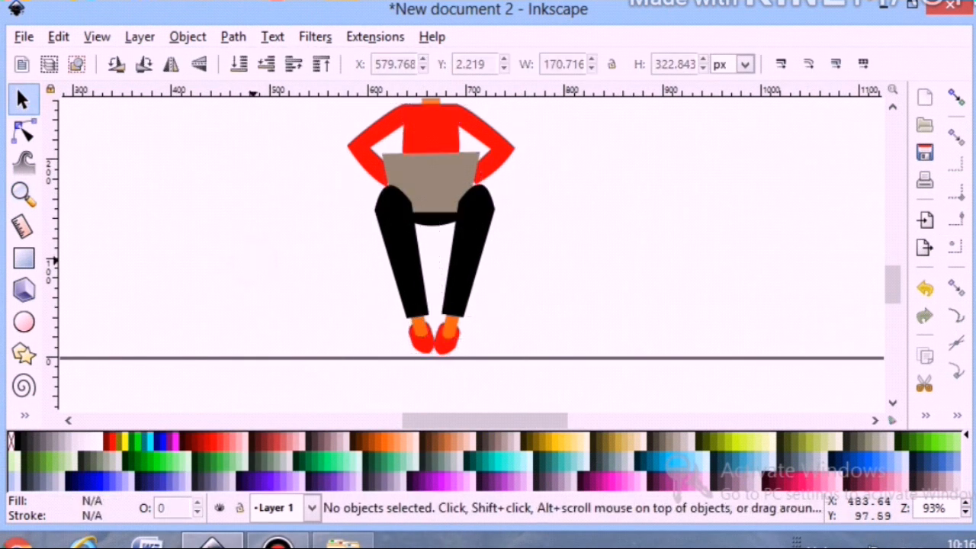
left_click(413, 266)
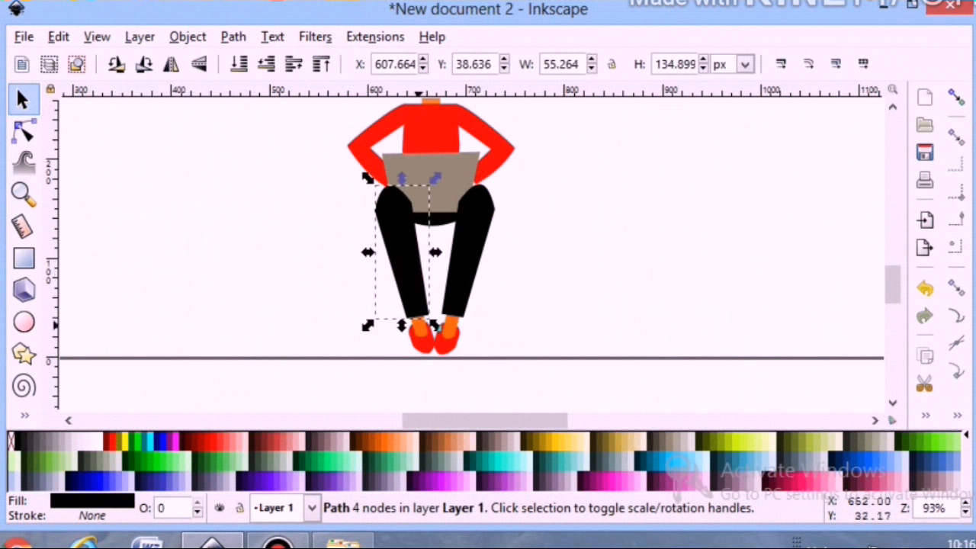
left_click(419, 326, "shift")
left_click(426, 336)
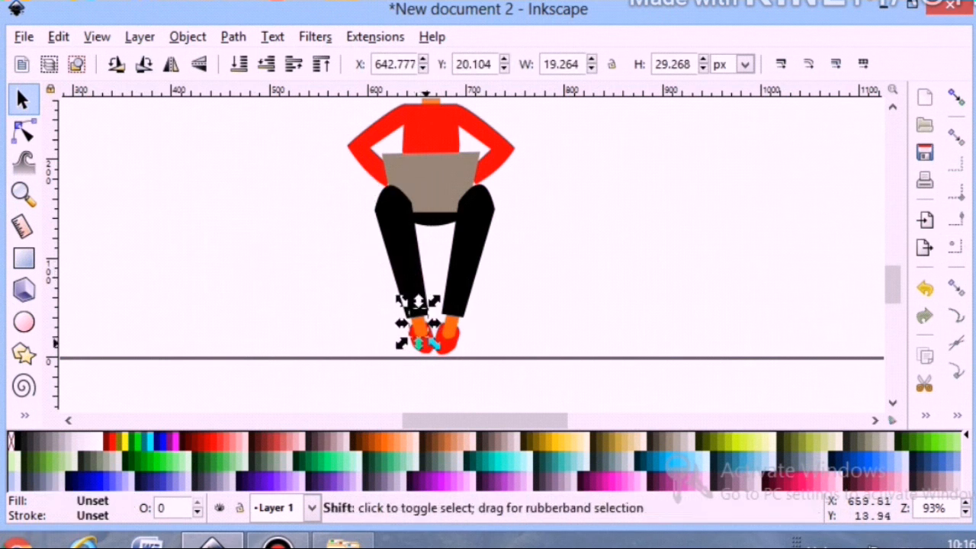
left_click(425, 349)
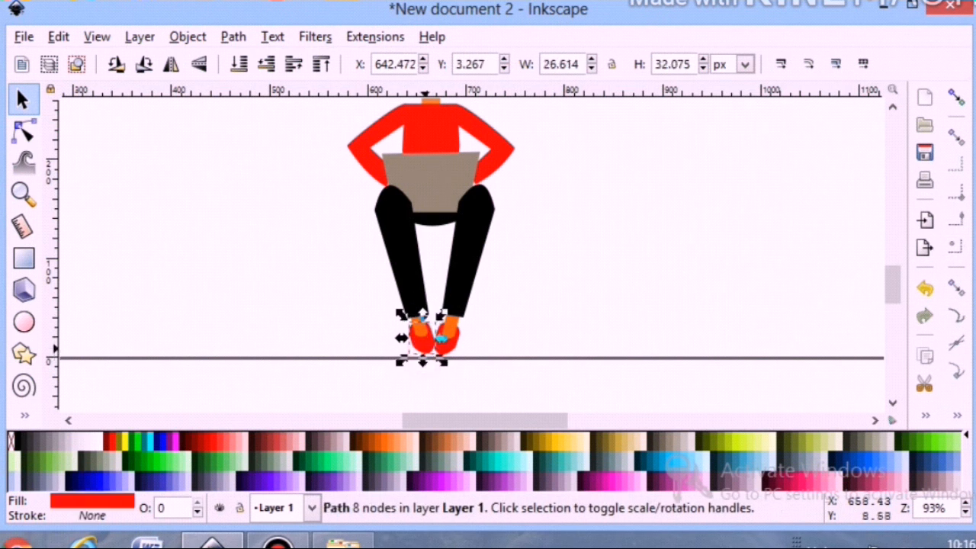
left_click(416, 328, "shift")
left_click(402, 258, "shift")
left_click(188, 36)
left_click(207, 205)
left_click(398, 249)
left_click_drag(366, 180, 310, 237)
Delete the copied man's right leg together with its ankle and shoe.
left_click(462, 260)
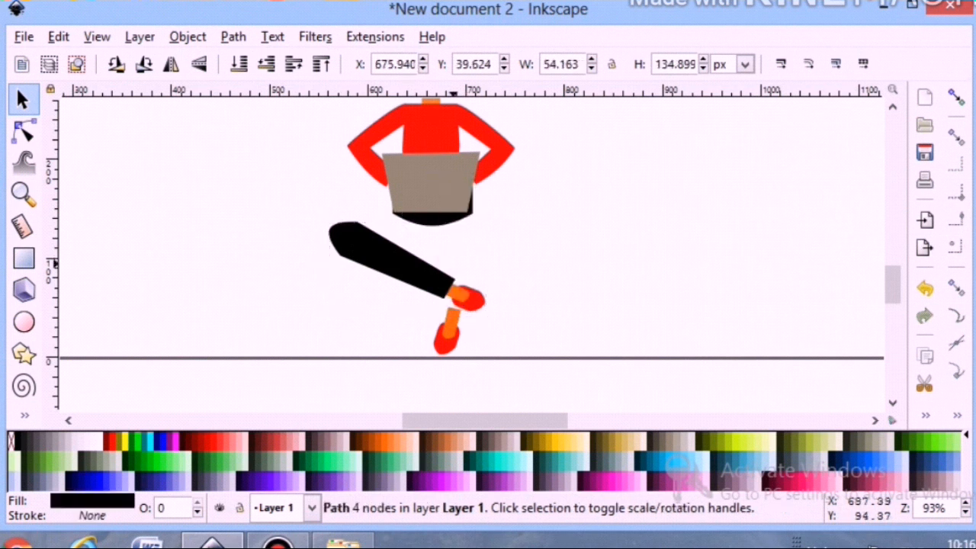
key("Delete")
left_click(455, 322)
key("Delete")
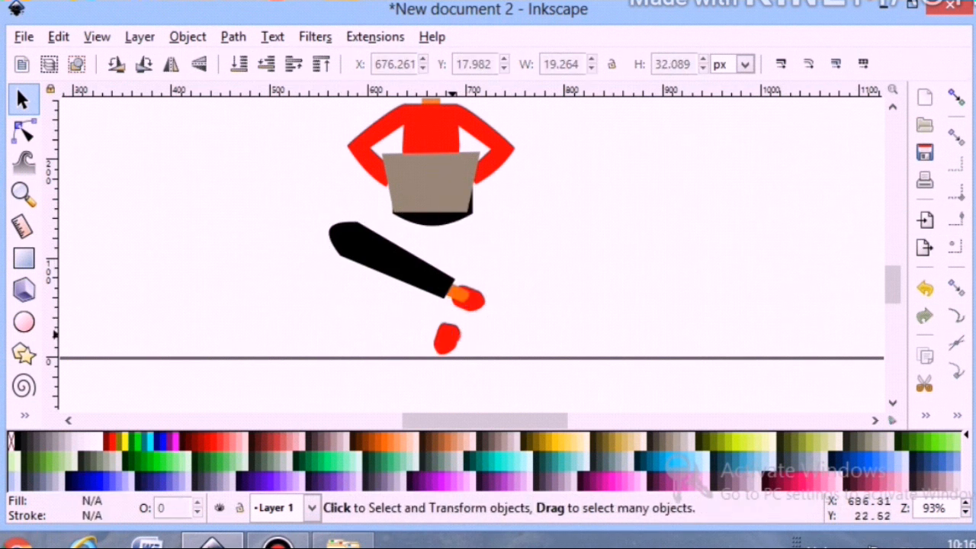
left_click(456, 337)
key("Delete")
Move the grouped leg right beneath the laptop and rotate it slightly further counterclockwise.
left_click(376, 251)
left_click_drag(381, 249, 414, 230)
left_click(414, 229)
left_click_drag(354, 196, 393, 253)
Delete the black hip shape behind the lower edge of the laptop.
left_click(422, 215)
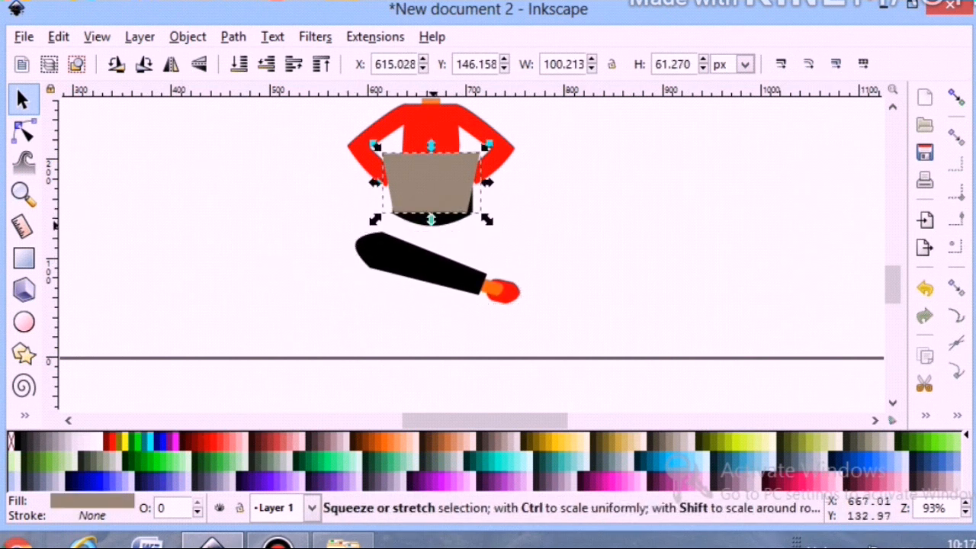
left_click(452, 222)
key("Delete")
Raise the leg group to the laptop's lower edge and cross it with a horizontally flipped duplicate to form a cross-legged seat.
left_click_drag(408, 261, 414, 219)
right_click(389, 225)
left_click(447, 251)
left_click(171, 65)
left_click_drag(504, 209, 491, 208)
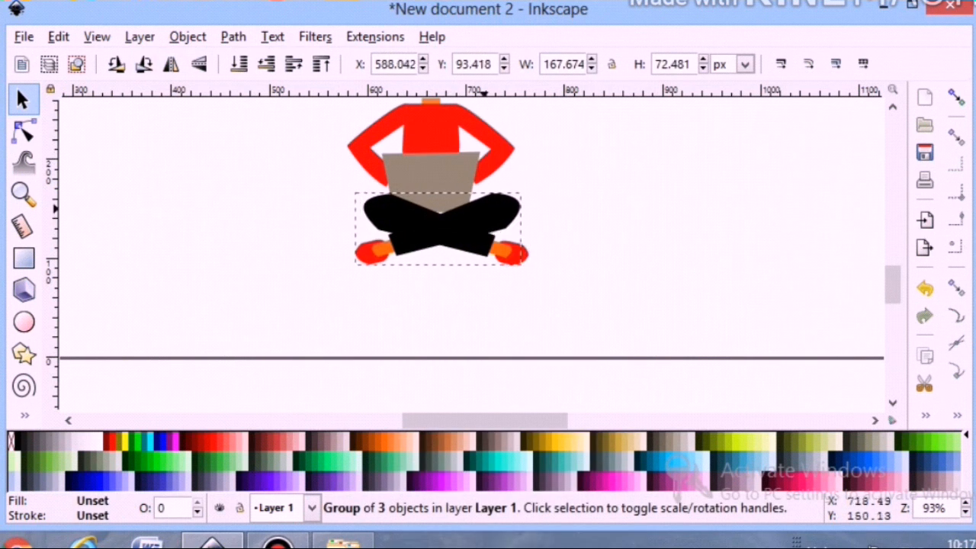
Nudge the laptop and torso slightly right over the crossed legs, and delete the man's right arm.
left_click(440, 316)
scroll(440, 316, "up", 3)
left_click(429, 265)
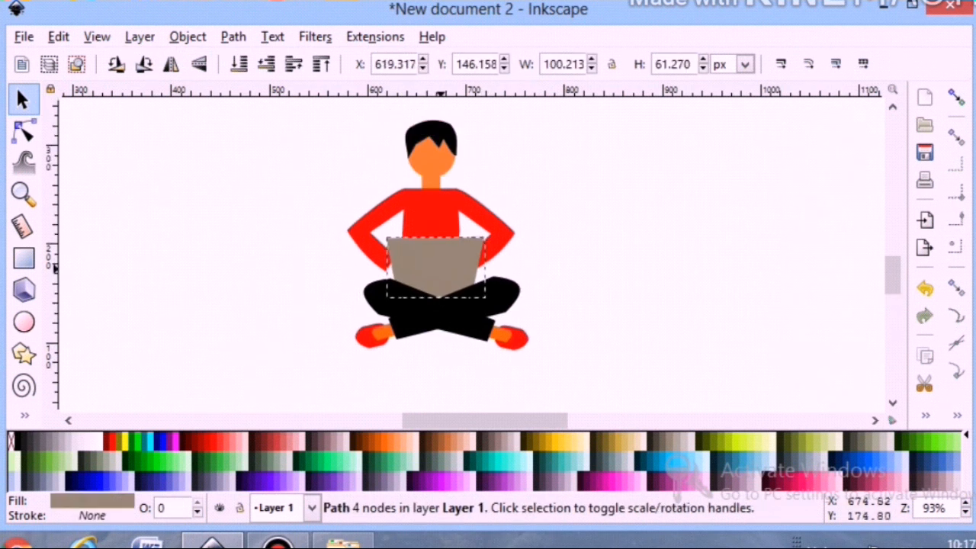
left_click(438, 214)
left_click_drag(434, 212, 440, 212)
left_click(489, 217)
key("Delete")
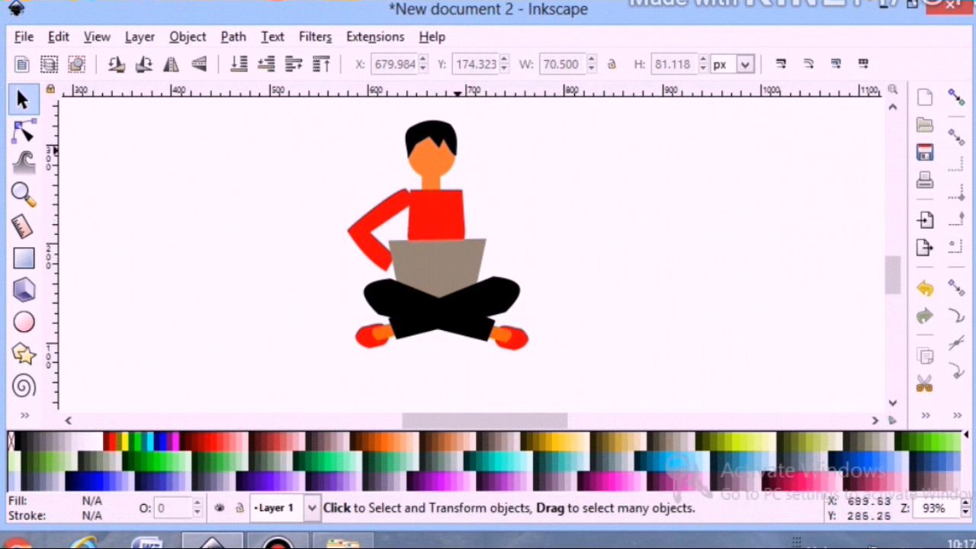
Shift the neck, head with hair, and left arm slightly right to line up with the torso.
left_click(439, 169)
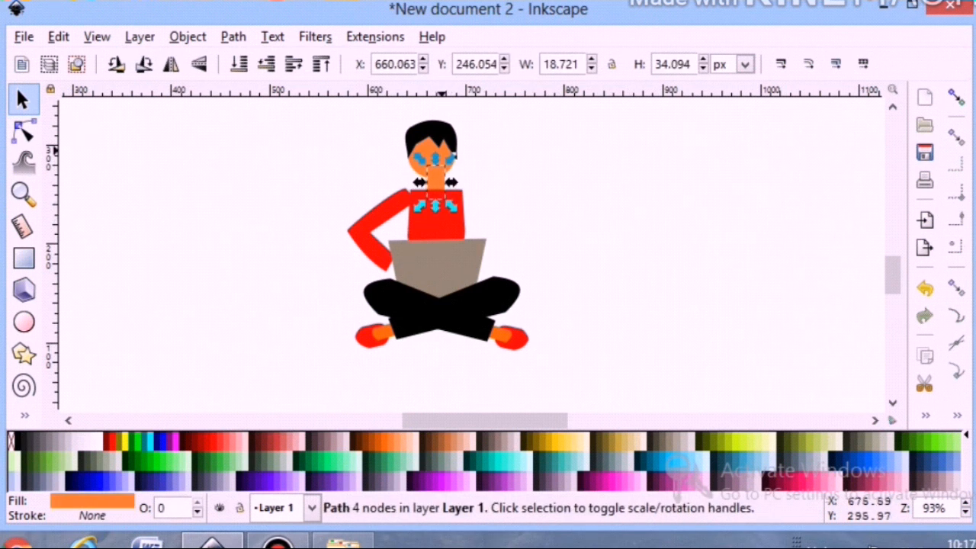
left_click(448, 152)
left_click(387, 196)
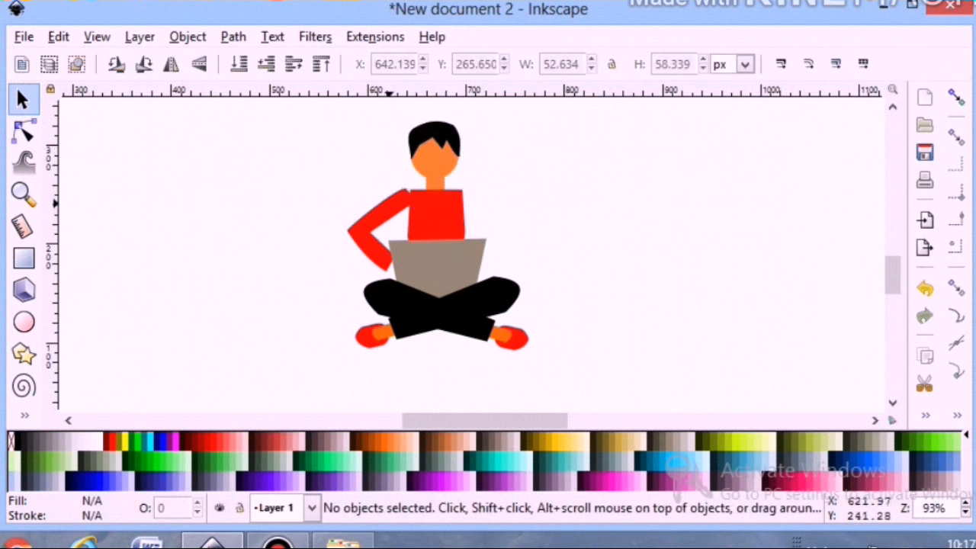
left_click_drag(390, 202, 396, 205)
left_click(307, 218)
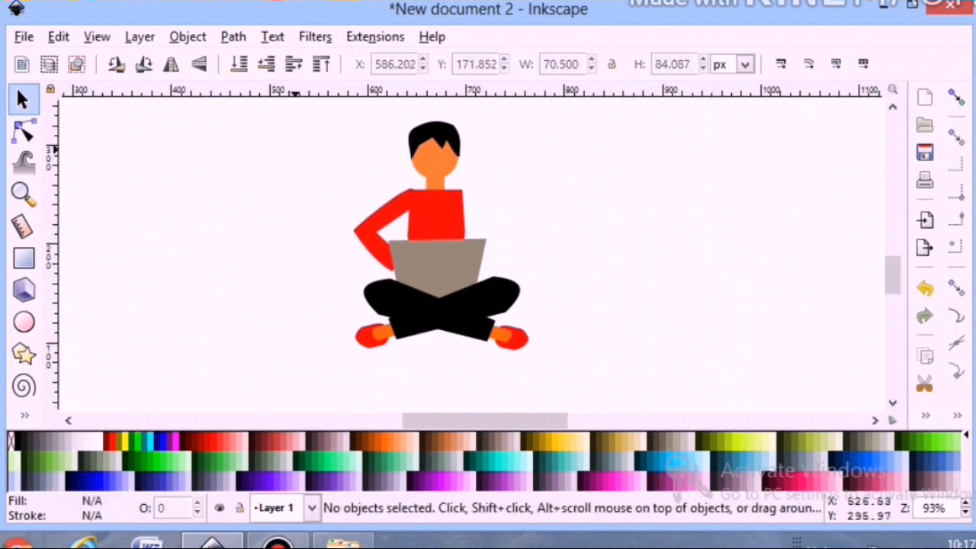
Recolor the left arm and the torso with the same light blue-violet fill.
left_click(388, 225)
left_click(176, 481)
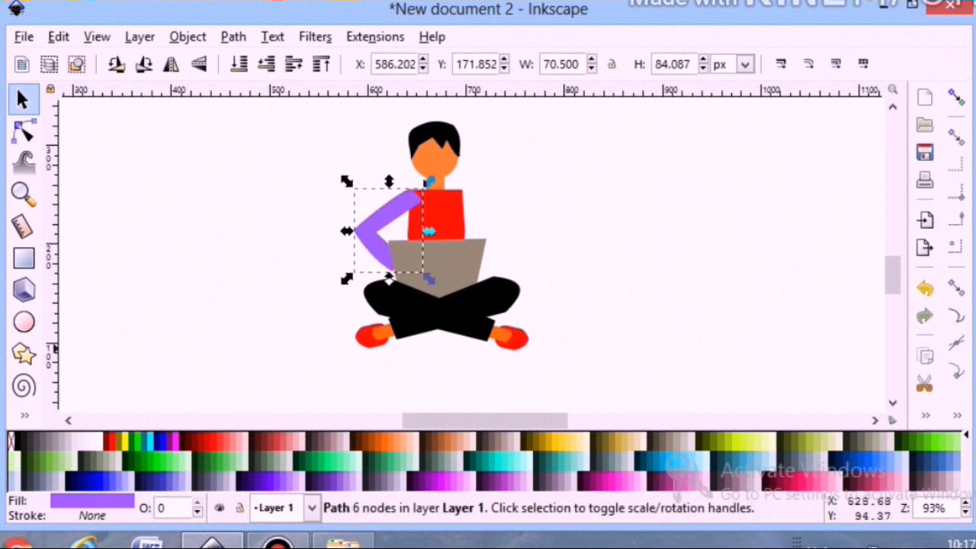
left_click(182, 479)
left_click(168, 481)
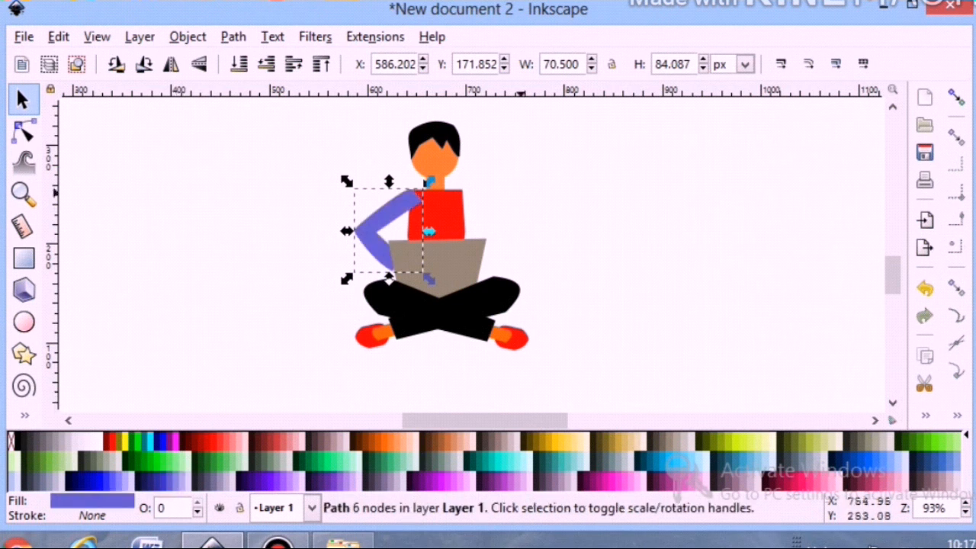
left_click(430, 232)
left_click(164, 480)
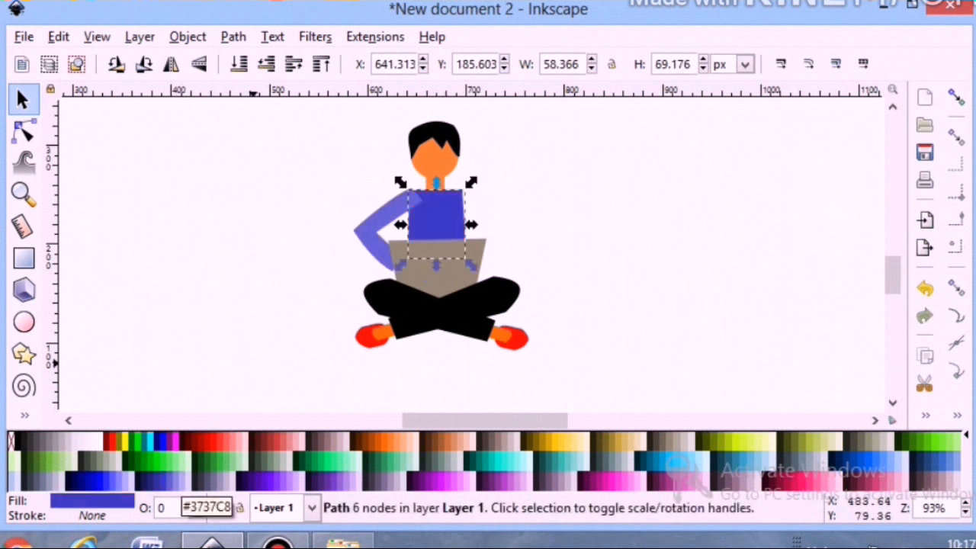
left_click(169, 482)
left_click(217, 329)
scroll(244, 320, "up", 2)
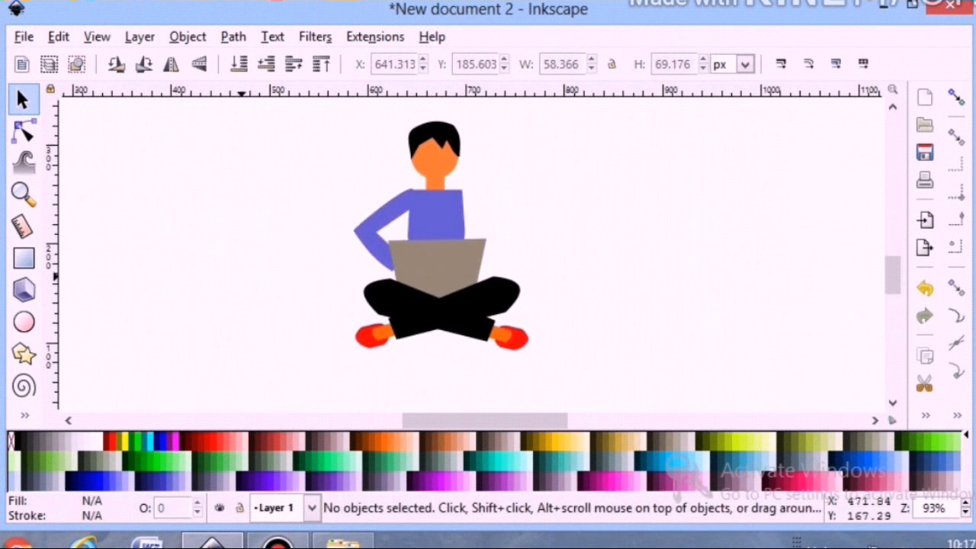
Duplicate the blue-violet arm, and place the horizontally flipped copy on the torso's right side.
right_click(379, 268)
left_click(432, 80)
left_click(144, 64)
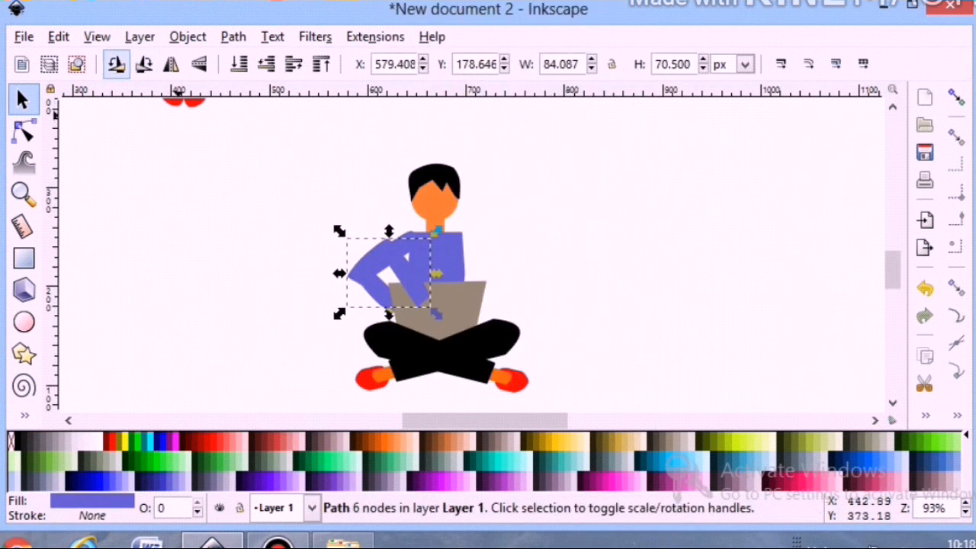
left_click(116, 65)
left_click_drag(377, 277, 478, 247)
left_click(171, 64)
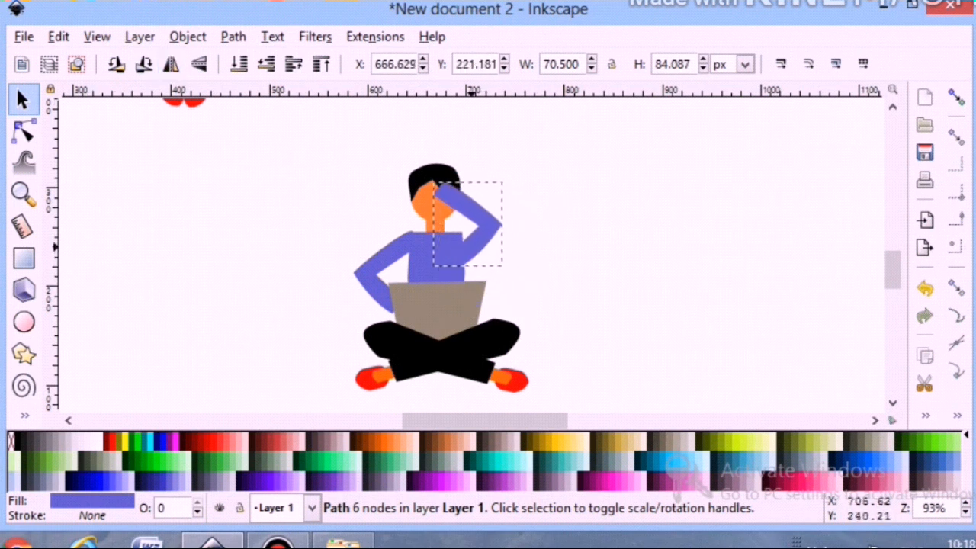
Rotate the copied arm so its forearm points upward and attach it to the right shoulder.
left_click(471, 210)
left_click_drag(431, 171, 498, 180)
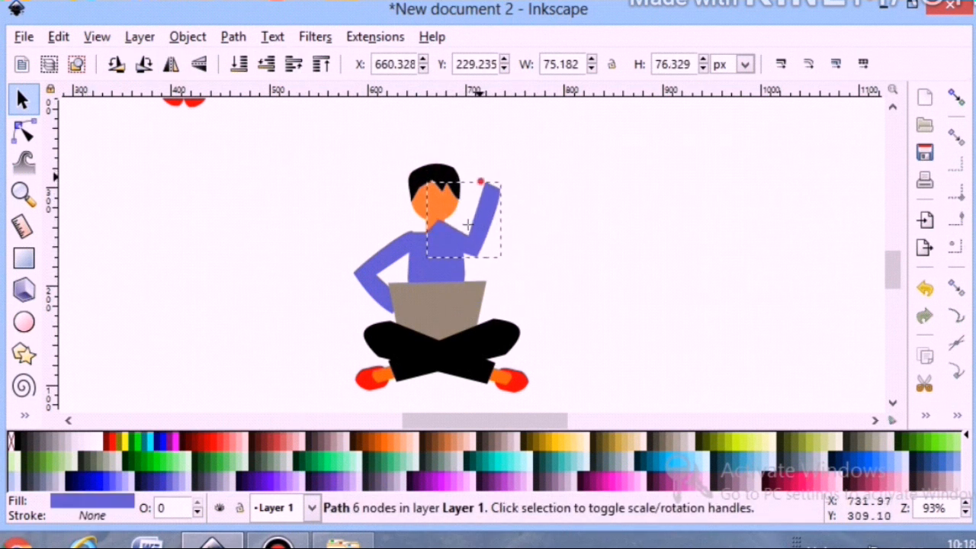
left_click_drag(486, 215, 502, 230)
left_click(617, 250)
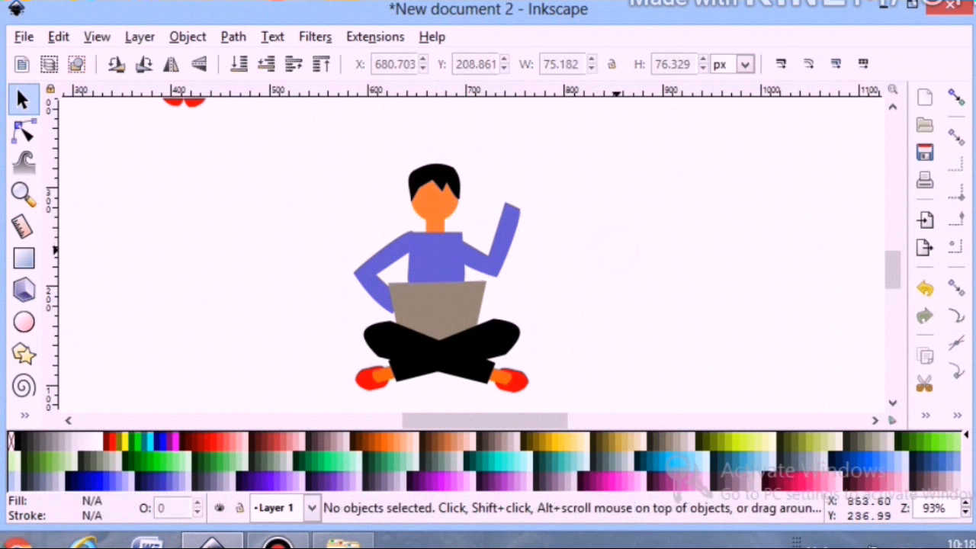
Lengthen the raised forearm outward by editing its end nodes to about 96 by 91 px overall, and nudge the arm up.
left_click(503, 238)
key("n")
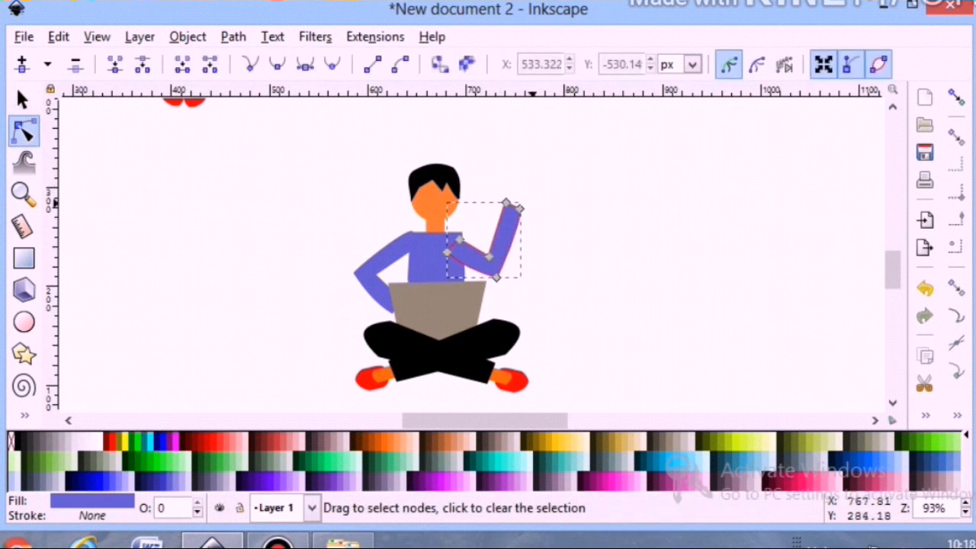
left_click_drag(523, 207, 538, 192)
left_click(615, 210)
left_click(492, 256)
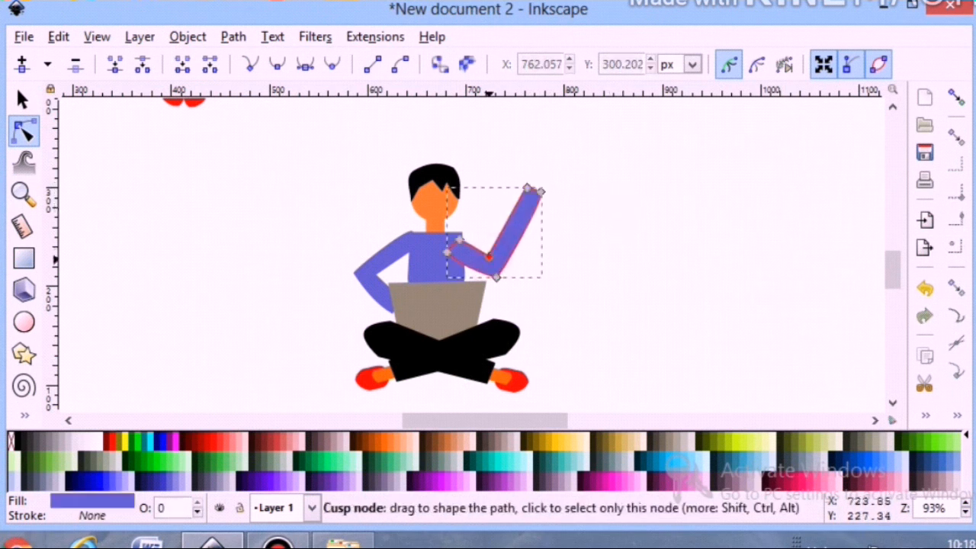
left_click(654, 244)
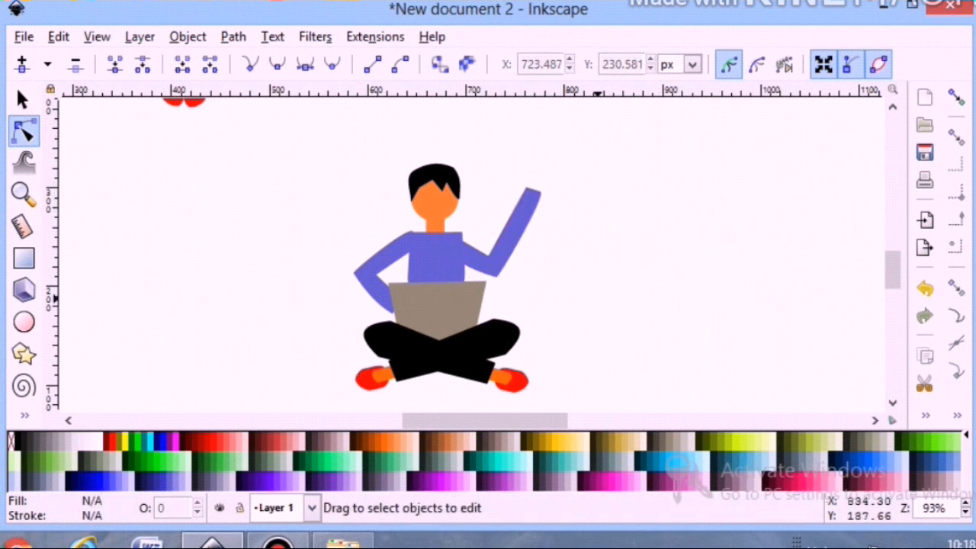
key("s")
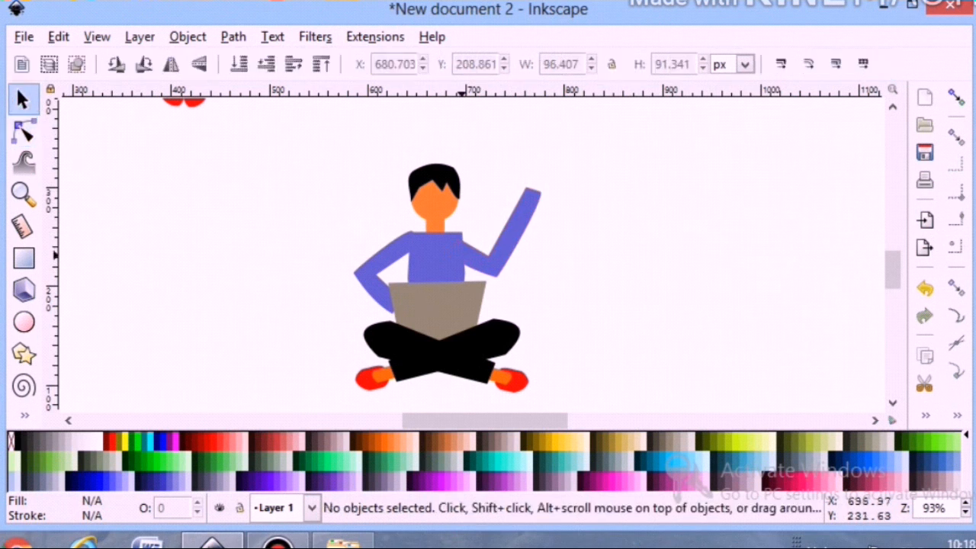
left_click(471, 242)
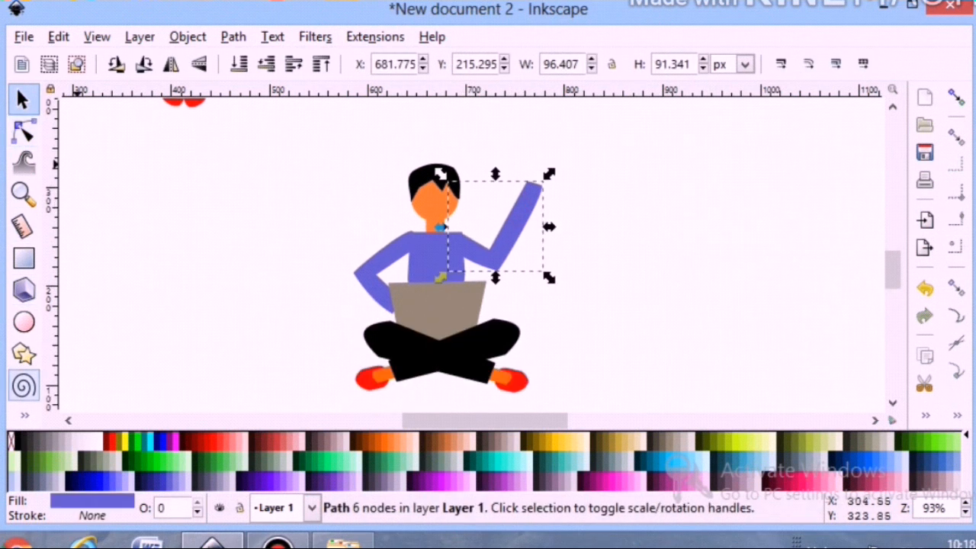
key("b")
left_click(179, 313)
left_click(187, 288)
left_click(206, 265)
left_click(198, 296)
left_click(180, 313)
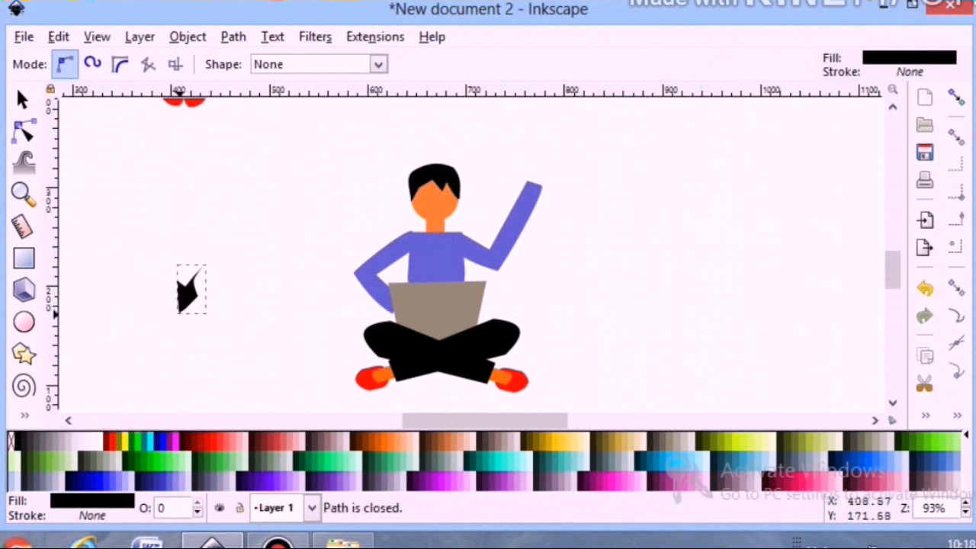
left_click(22, 100)
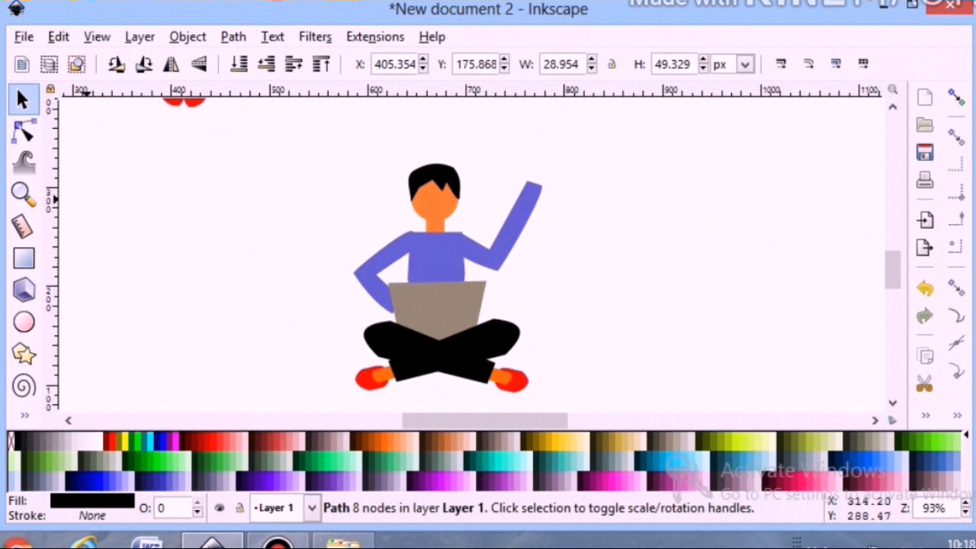
key("Escape")
Draw a closed hand shape with a notch between thumb and fingers, about 30 by 50 px, in the empty area beside the man.
left_click(24, 416)
left_click(76, 233)
left_click(157, 300)
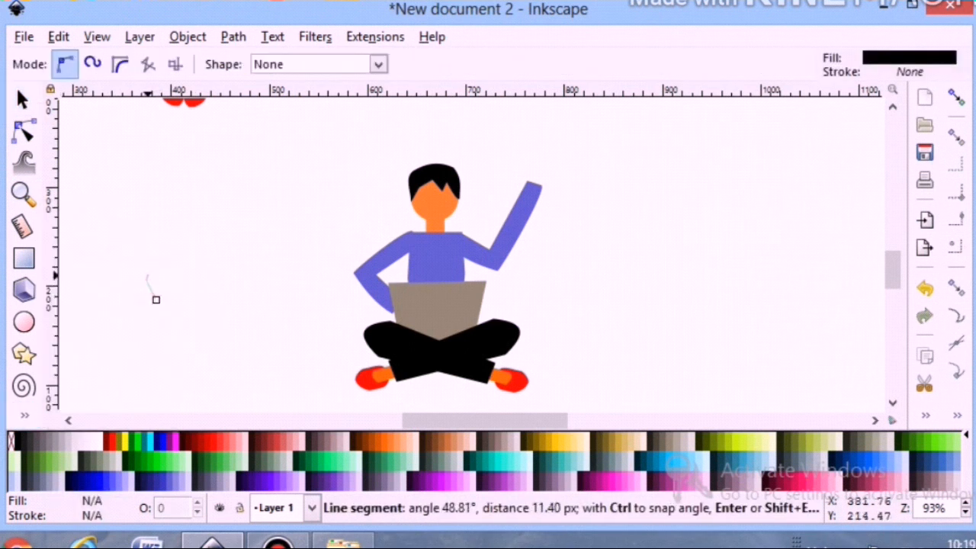
left_click(163, 263)
left_click(168, 251)
left_click(176, 264)
left_click(168, 277)
left_click(156, 299)
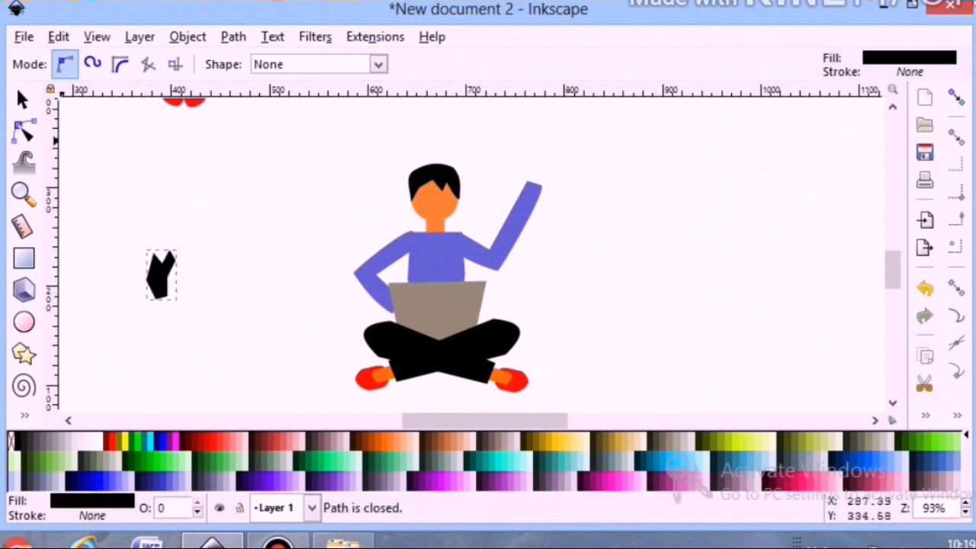
Fill the hand shape with skin orange and place it at the end of the raised arm.
left_click(21, 99)
left_click(378, 441)
left_click_drag(156, 274, 532, 174)
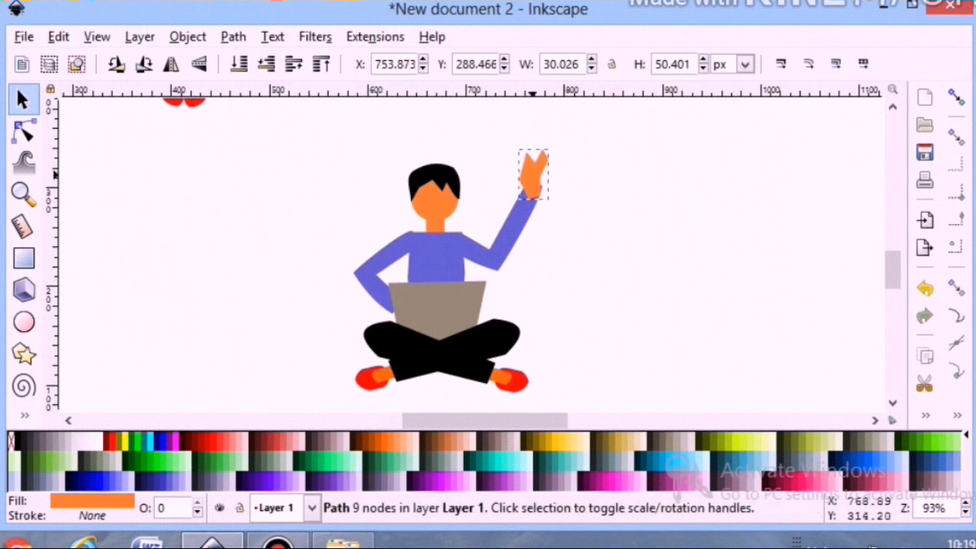
Shrink the hand to about 24 by 33 px at the raised wrist and send it behind the sleeve.
left_click(540, 164)
mouse_move(517, 135)
left_mouse_down()
mouse_move(526, 128)
mouse_move(545, 160)
mouse_move(522, 147)
left_mouse_up()
left_click(517, 138)
left_click(603, 213)
left_click(537, 182)
left_click(239, 64)
left_click(213, 239)
scroll(212, 235, "up", 1)
scroll(212, 235, "down", 1)
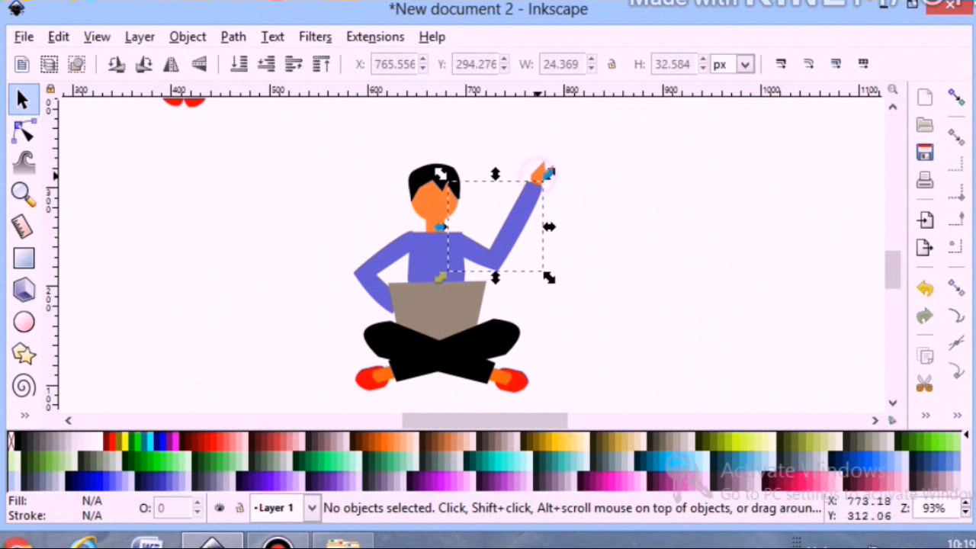
Rotate the hand outward so it continues the direction of the raised forearm.
left_click(530, 136)
left_click(544, 175)
left_click_drag(560, 200, 565, 201)
left_click(630, 226)
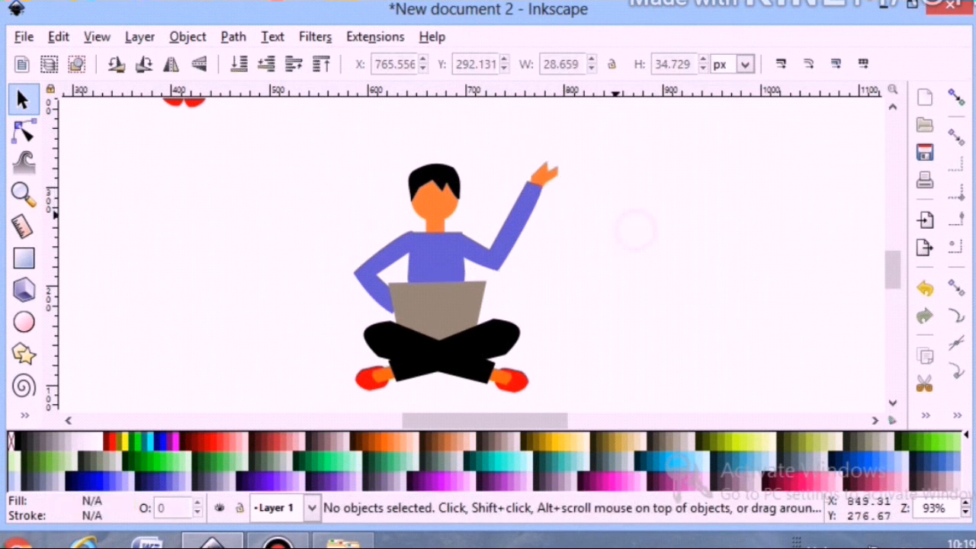
left_click(543, 172)
left_click(588, 197)
scroll(587, 248, "down", 1)
scroll(584, 248, "up", 1)
left_click(24, 195)
left_click(49, 64)
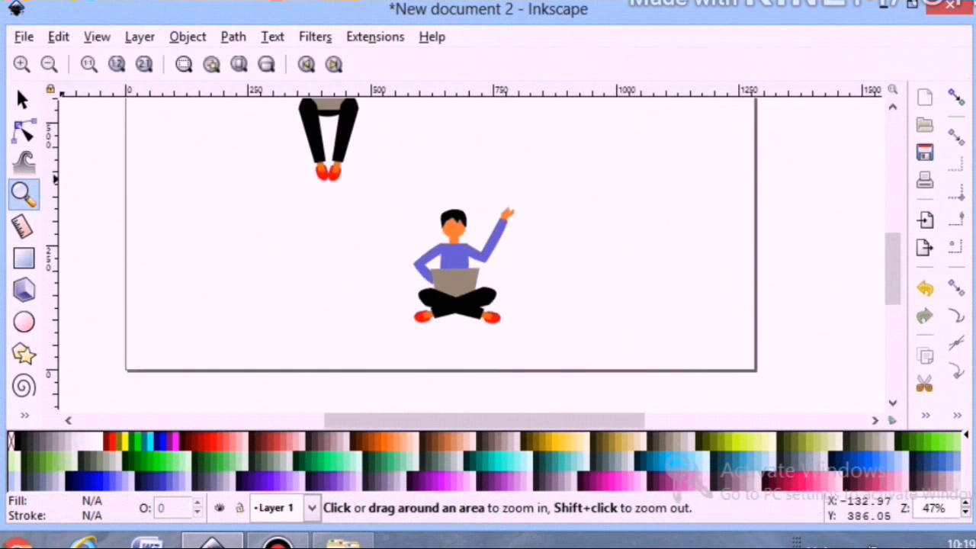
left_click(22, 99)
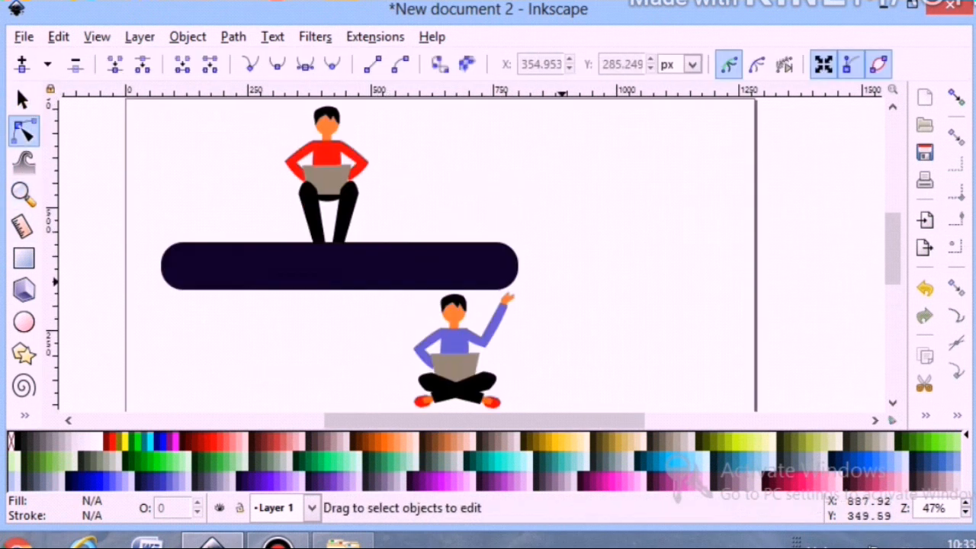
Convert the dark rounded bar to a path and bend its top and bottom edges upward into an arch.
left_click(339, 267)
left_click(234, 36)
left_click(283, 64)
left_click_drag(339, 242, 339, 228)
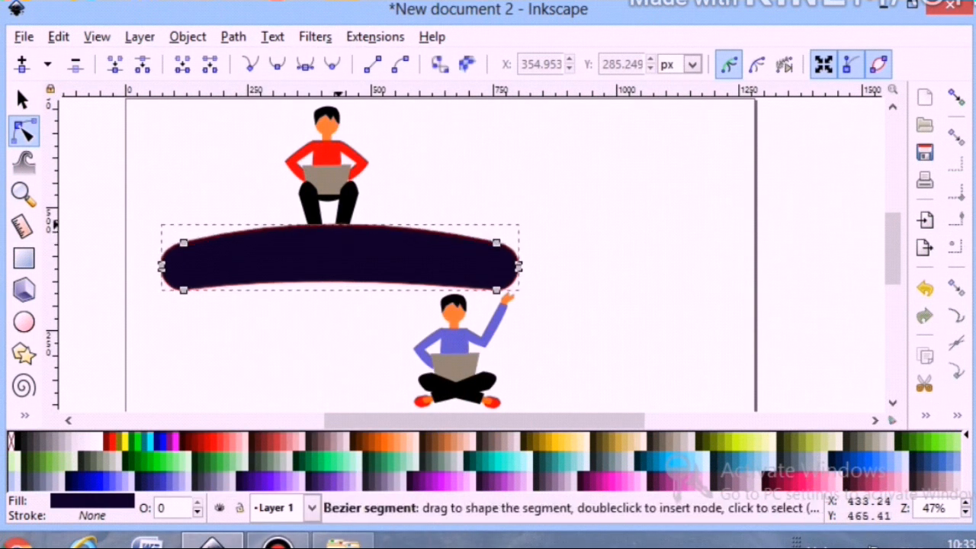
left_click_drag(341, 289, 344, 267)
left_click(328, 331)
left_click(383, 264)
left_click_drag(521, 266, 488, 240)
left_click(575, 245)
Fill the arch with turquoise and move it across the red-shirted man's legs, adjusting its tilt slightly.
left_click(22, 100)
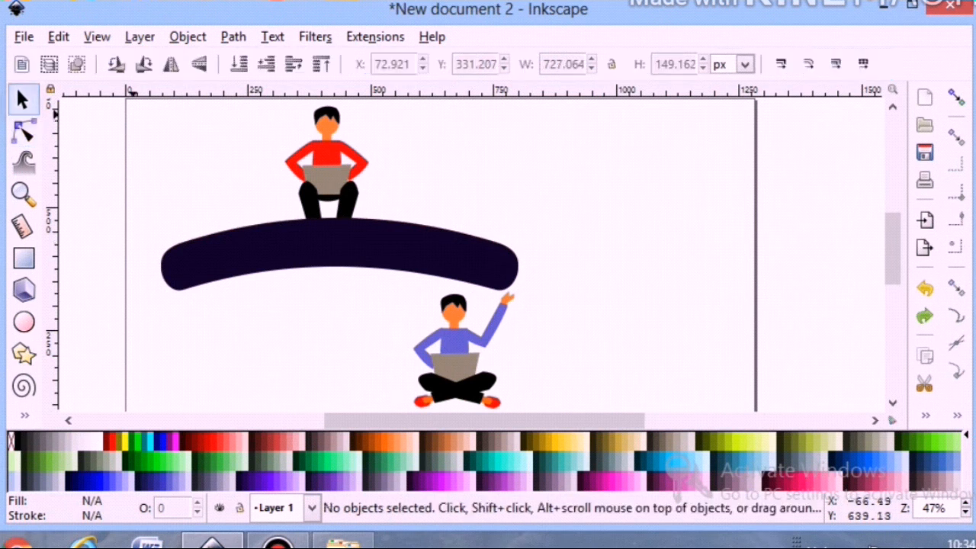
left_click(264, 256)
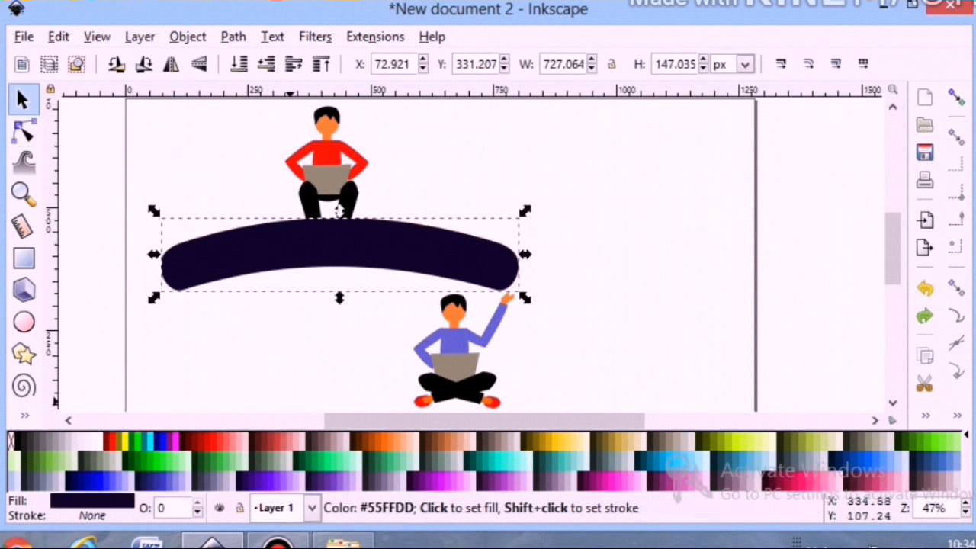
left_click(503, 479)
left_click_drag(297, 244, 390, 206)
left_click_drag(618, 174, 613, 180)
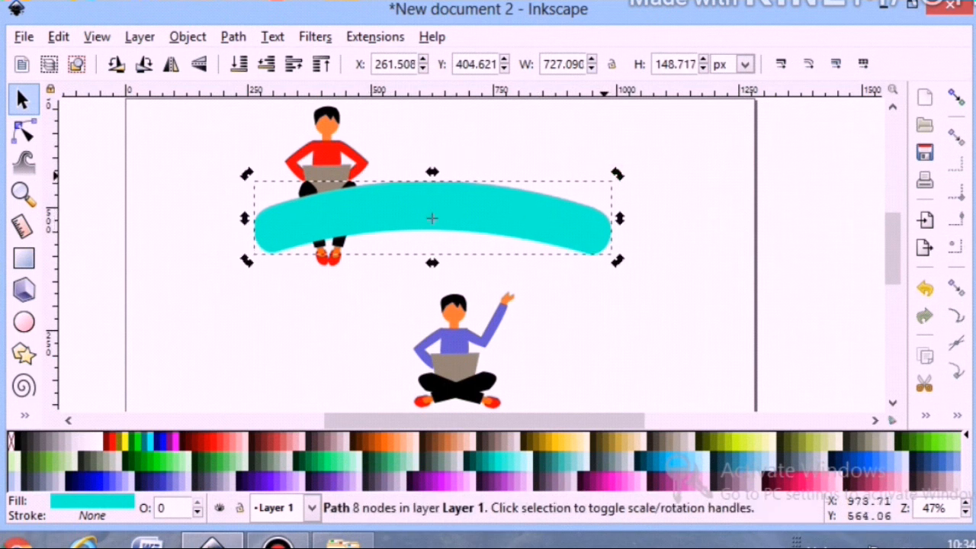
Widen the turquoise arch to about 819 px and level it across the man's legs.
left_click_drag(246, 219, 202, 220)
mouse_move(528, 219)
left_mouse_down()
mouse_move(532, 239)
mouse_move(534, 231)
left_mouse_up()
left_click(562, 244)
left_click_drag(626, 185, 626, 180)
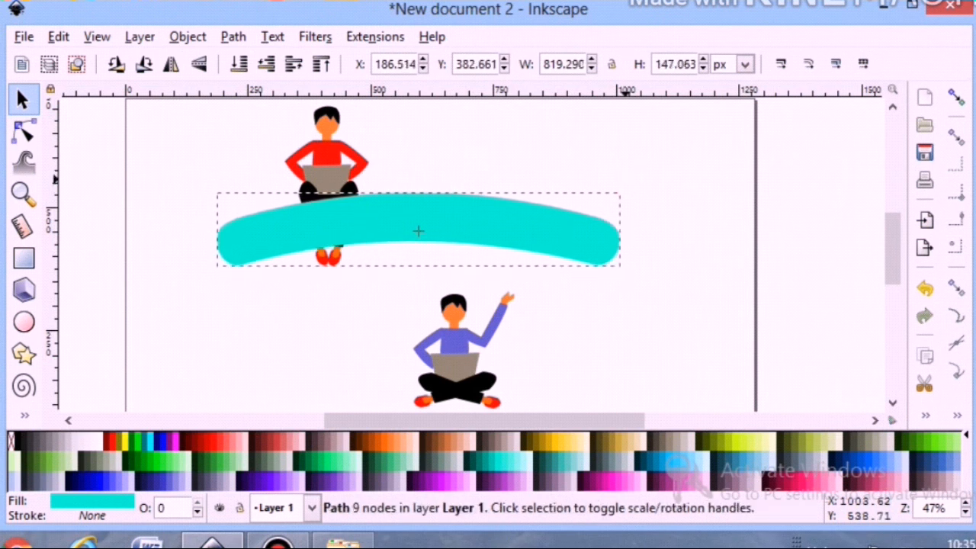
Duplicate the turquoise arch and fill the copy with a darker teal.
left_click(661, 289)
scroll(656, 283, "down", 2)
scroll(610, 252, "up", 1)
right_click(516, 187)
left_click(577, 279)
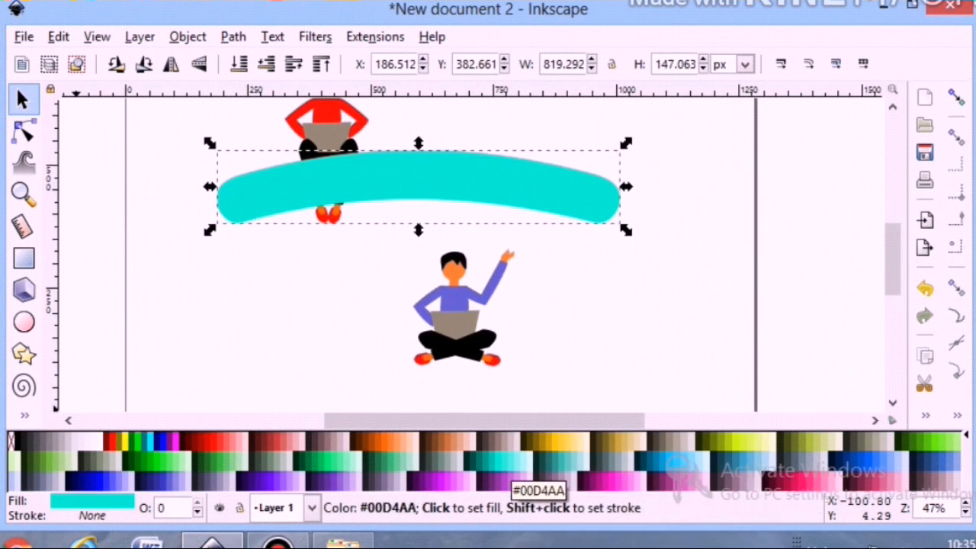
left_click(526, 479)
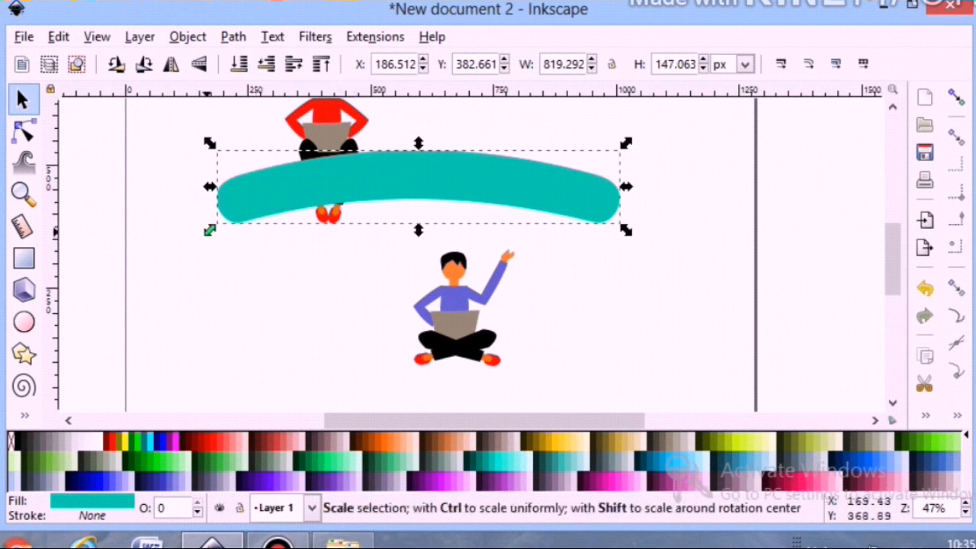
Enlarge the dark teal arch slightly toward its lower-left end and lower it behind the turquoise arch as a shaded rim.
left_click_drag(207, 230, 201, 234)
left_click(233, 110)
left_click(261, 199)
key("Page_Down")
left_click(237, 283)
left_click(253, 197)
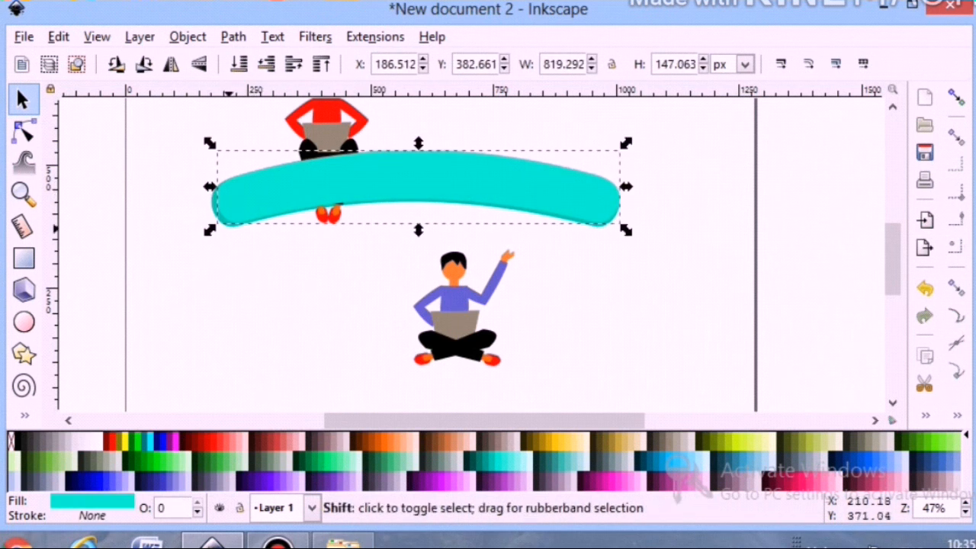
Group the turquoise arch with its dark teal rim.
key("z")
left_click(221, 222)
key("s")
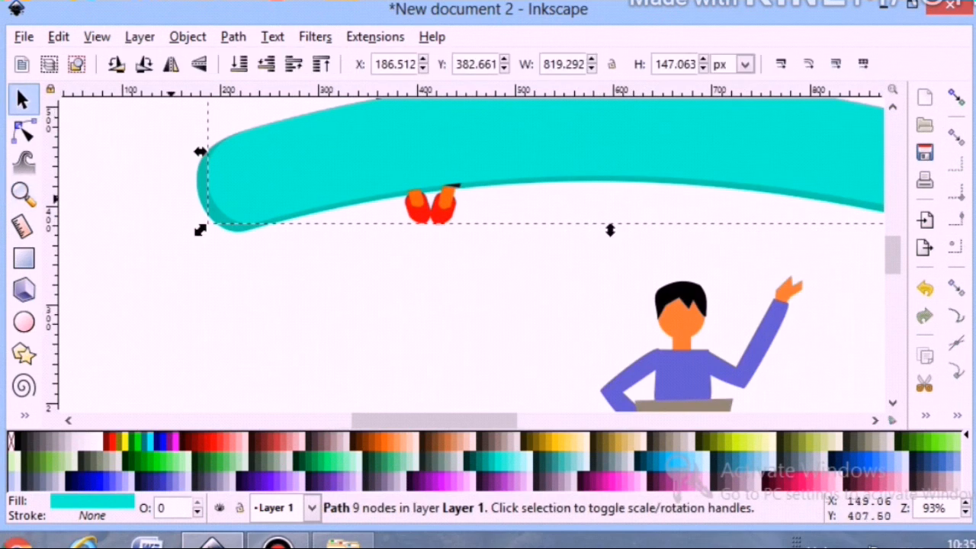
left_click(229, 221, "shift")
left_click(187, 36)
left_click(210, 205)
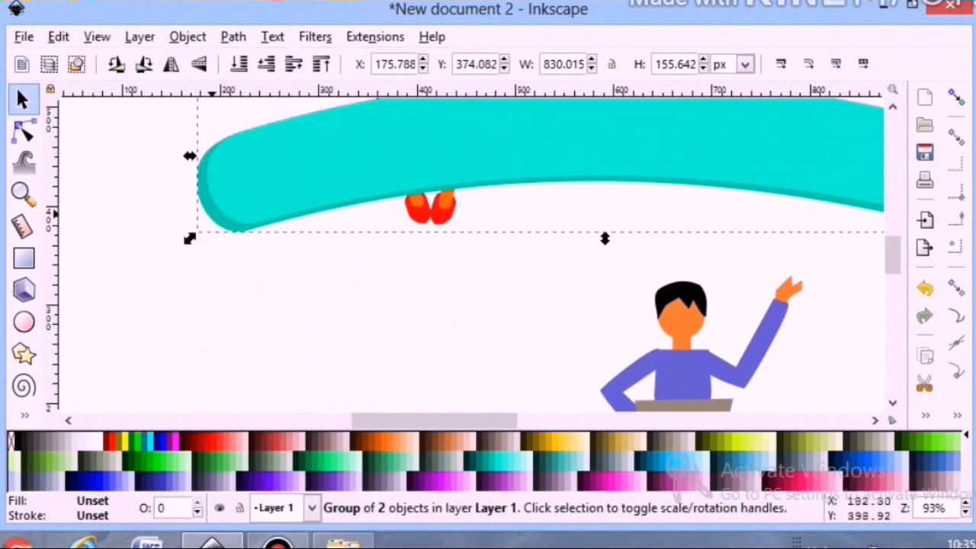
Duplicate the arch group and place the copy directly below the original.
key("z")
left_click(471, 252, "shift")
key("s")
right_click(595, 204)
left_click(645, 249)
left_click_drag(545, 202, 553, 273)
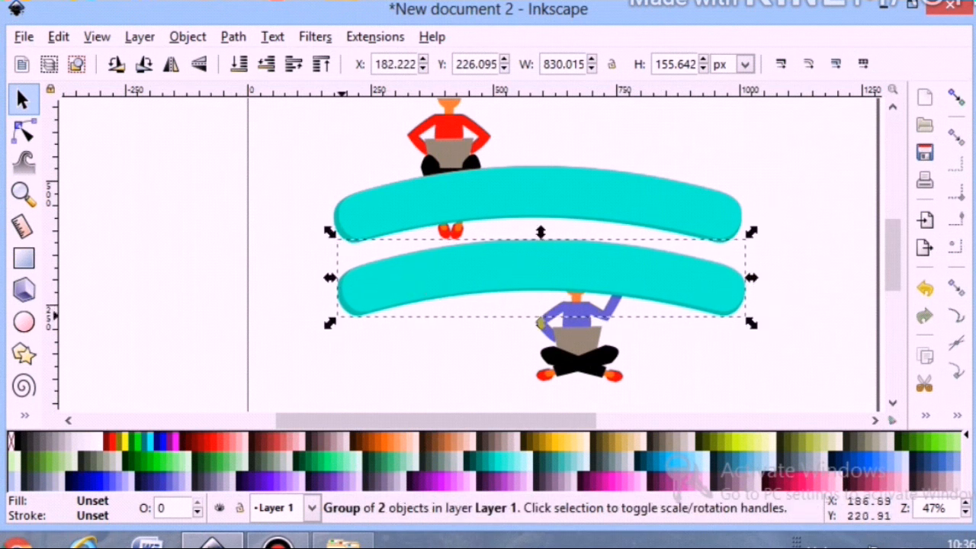
Narrow the second arch from both ends and trim the top arch to about 800 px wide.
left_click_drag(331, 276, 402, 277)
left_click_drag(751, 278, 687, 285)
left_click(744, 343)
scroll(614, 259, "down", 1)
left_click(552, 173)
left_click_drag(327, 162, 335, 163)
left_click_drag(749, 163, 742, 164)
double_click(606, 232)
left_click(586, 226)
left_click_drag(692, 234, 679, 235)
key("ctrl+z")
left_click(670, 294)
Group the second arch's turquoise face with its dark teal rim.
left_click(24, 193)
double_click(489, 254)
left_click(23, 100)
left_click(381, 244)
left_click(357, 291, "shift")
left_click(188, 37)
left_click(212, 210)
Duplicate the second arch, place the copy below it and narrow it from both ends to about 375 px.
left_click(24, 194)
key("minus")
key("minus")
left_click(23, 99)
right_click(520, 229)
left_click(571, 211)
left_click_drag(510, 228, 512, 301)
left_click_drag(685, 309, 634, 308)
left_click_drag(395, 307, 437, 306)
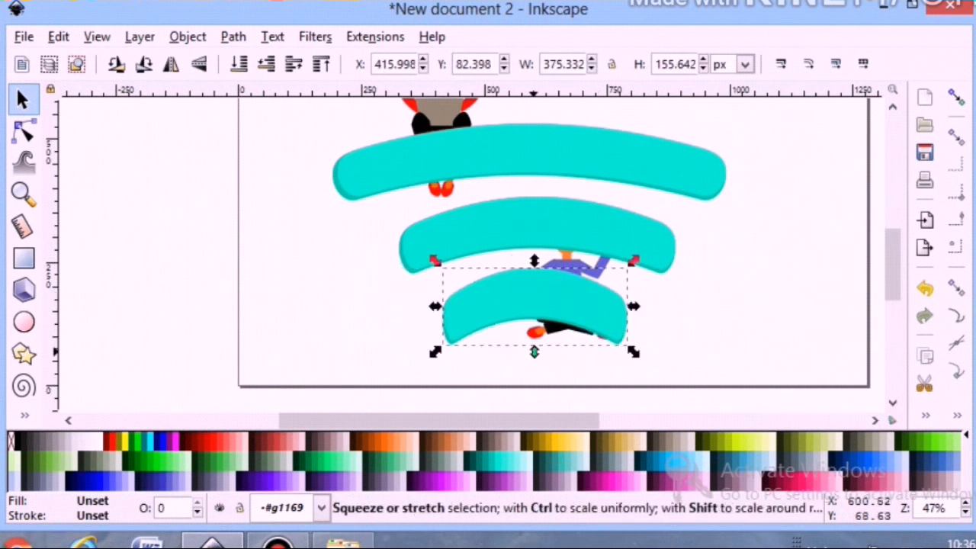
Reduce the smallest arch's height to about 126 px and place it just beneath the second arch.
left_click_drag(534, 352, 534, 336)
left_click(502, 242)
left_click_drag(538, 281, 538, 276)
left_click(512, 295)
Move the three arches up the page and line them up in a centred, evenly spaced stack.
scroll(508, 294, "up", 4)
scroll(507, 294, "down", 3)
scroll(488, 301, "up", 4)
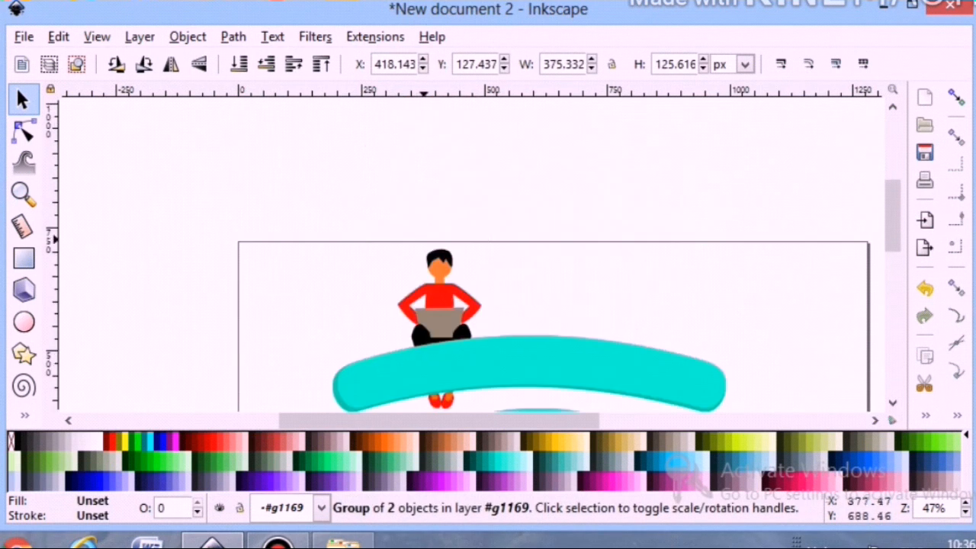
left_click(431, 317)
scroll(419, 322, "down", 2)
left_click_drag(392, 329, 396, 294)
left_click(594, 282)
left_click_drag(566, 280, 544, 228)
scroll(428, 321, "down", 3)
left_click(536, 265)
left_click(556, 375)
left_click_drag(533, 383, 551, 348)
Move the cross-legged man into the free space below the smallest arch.
scroll(551, 348, "up", 1)
scroll(580, 305, "down", 2)
left_click_drag(587, 280, 564, 353)
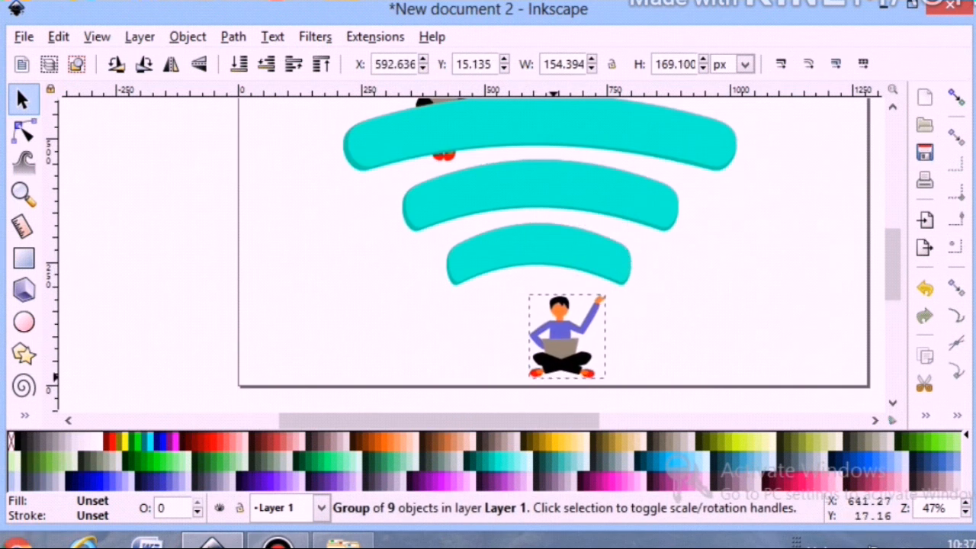
left_click(678, 364)
Adjust the top arch's height from both edges and refine the spacing of the shapes beneath it.
scroll(678, 364, "up", 2)
left_click(563, 262)
left_click(528, 221)
left_click_drag(540, 260, 543, 250)
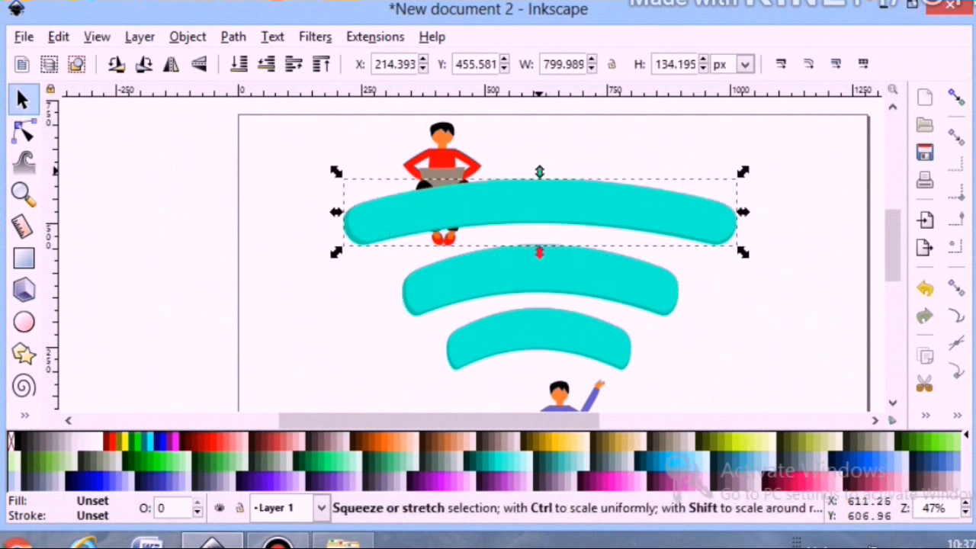
left_click_drag(539, 174, 539, 162)
left_click_drag(548, 273, 606, 292)
left_click(697, 340)
scroll(696, 340, "down", 3)
left_click(714, 287)
scroll(714, 288, "up", 2)
Send the top arch behind the red-shirted man so his legs hang in front of it.
left_click(458, 157)
left_click(239, 64)
left_click(320, 143)
Shrink the red-shirted man to about 111 by 183 px and seat him farther left on the top arch.
scroll(321, 142, "up", 3)
left_click(443, 267)
left_click_drag(396, 330, 418, 303)
left_click_drag(452, 241, 421, 244)
left_click(344, 242)
scroll(344, 242, "down", 4)
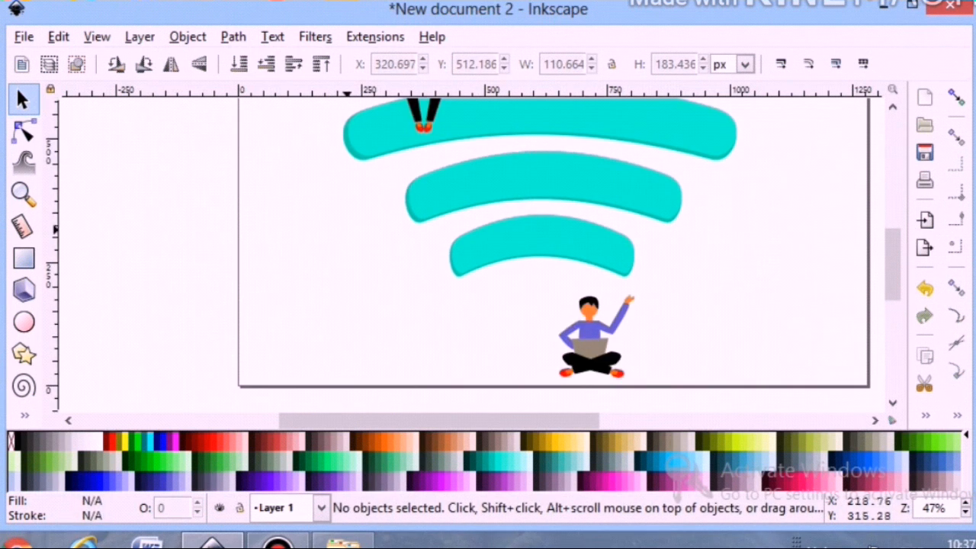
Draw an ellipse about 139 by 127 px in the empty area left of the smallest arch and fill it turquoise without an outline.
mouse_move(259, 262)
left_mouse_down()
mouse_move(347, 345)
mouse_move(329, 325)
left_mouse_up()
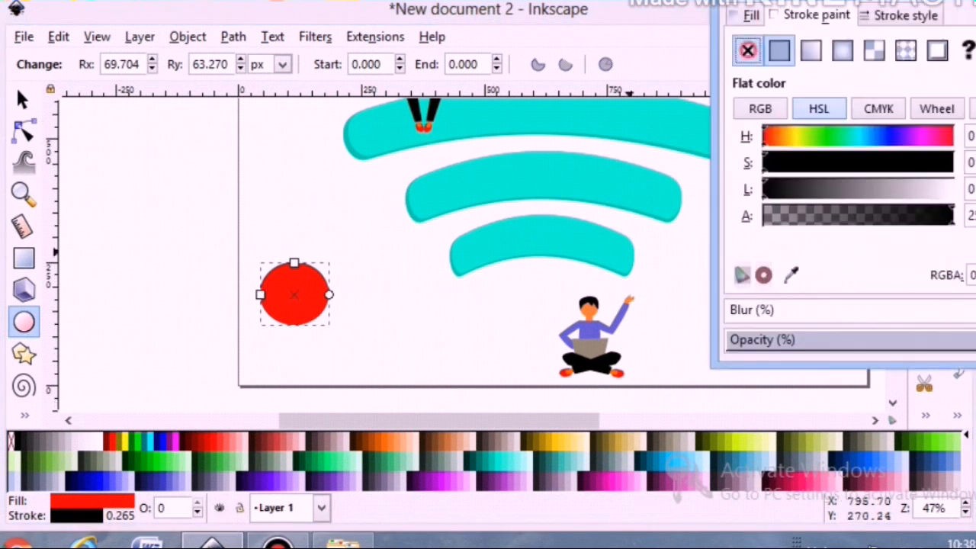
left_click(500, 464)
left_click(23, 100)
Duplicate the turquoise ellipse and widen the copy leftward to about 152 px.
right_click(299, 297)
left_click(335, 118)
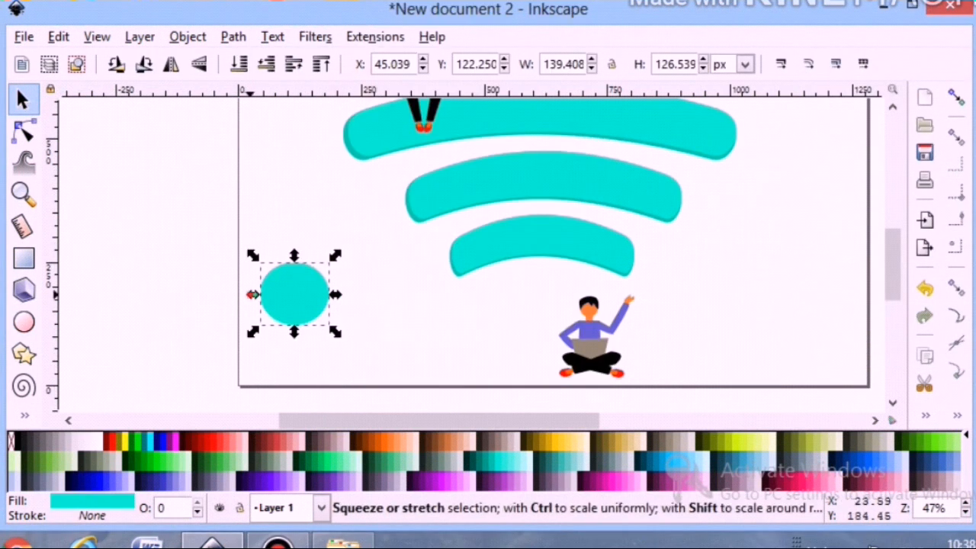
left_click_drag(252, 294, 245, 295)
left_click(263, 362)
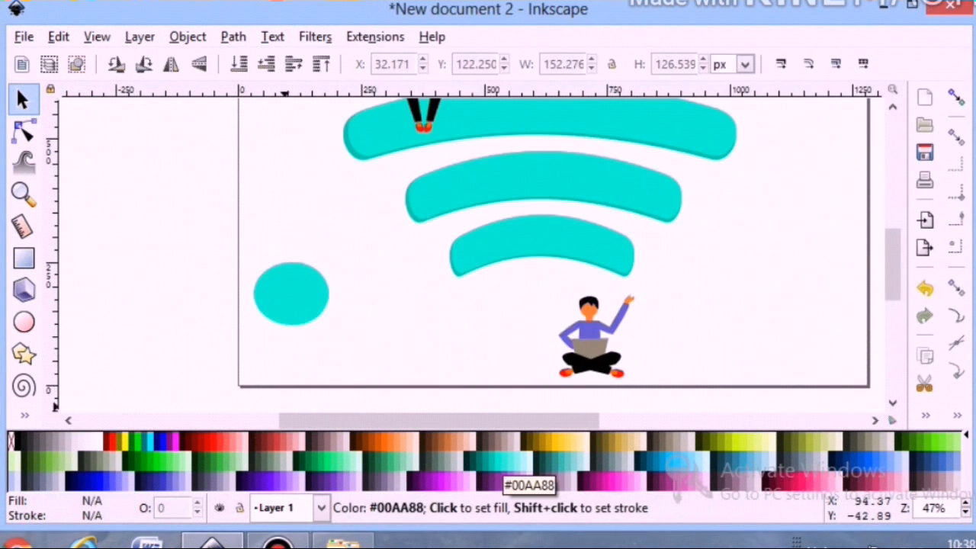
Fill the wider ellipse with dark teal, shift it left and send it behind the turquoise ellipse.
left_click(302, 298)
left_click(490, 462)
left_click(302, 298)
left_click_drag(310, 299, 264, 296)
left_click(236, 61)
left_click(227, 299)
Resize the dark teal ellipse to about 147 by 129 px so it forms a slim rim along the turquoise ellipse's lower left.
left_click(30, 187)
left_click(48, 66)
left_click(48, 65)
left_click(48, 65)
left_click_drag(341, 421, 369, 421)
left_click(23, 99)
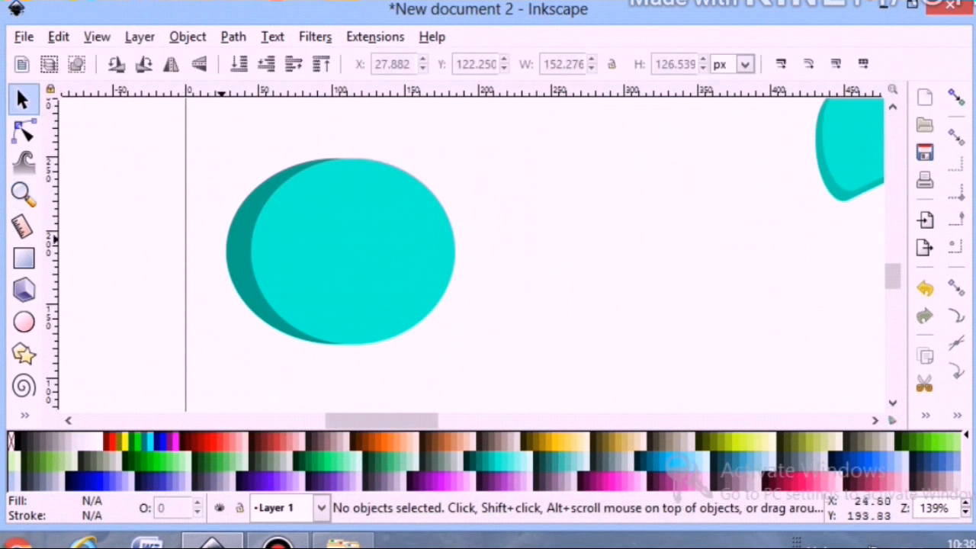
left_click(233, 246)
left_click_drag(219, 252, 226, 252)
left_click_drag(341, 355, 341, 360)
left_click(345, 347)
Group the two ellipses and shrink the resulting disc to about 109 by 105 px.
left_click(397, 283, "shift")
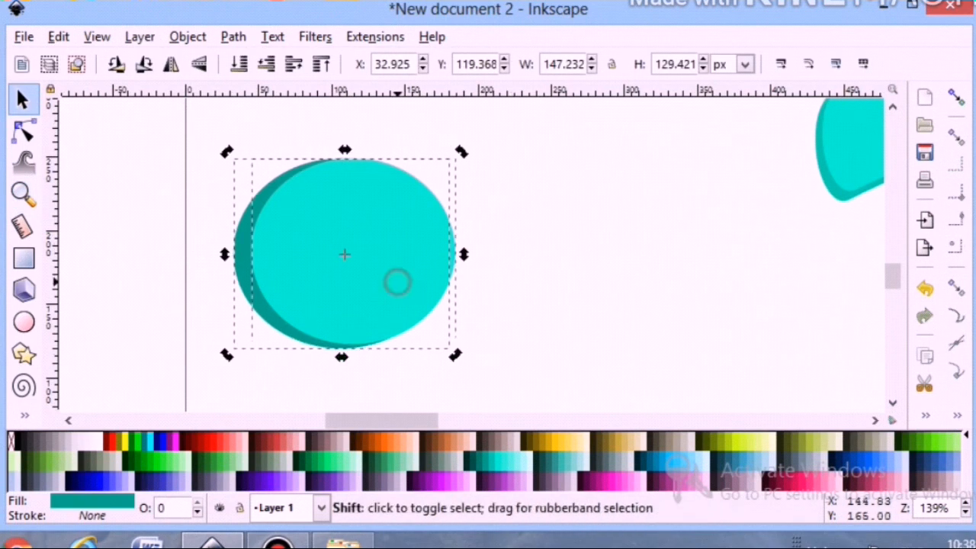
key("ctrl+g")
left_click(312, 312)
left_click_drag(227, 353, 289, 320)
Move the disc beneath the centre of the smallest arch, beside the cross-legged man.
mouse_move(345, 421)
left_mouse_down()
mouse_move(368, 421)
mouse_move(359, 421)
left_mouse_up()
left_click_drag(268, 236, 655, 306)
left_click_drag(347, 422, 414, 421)
left_click_drag(191, 297, 520, 281)
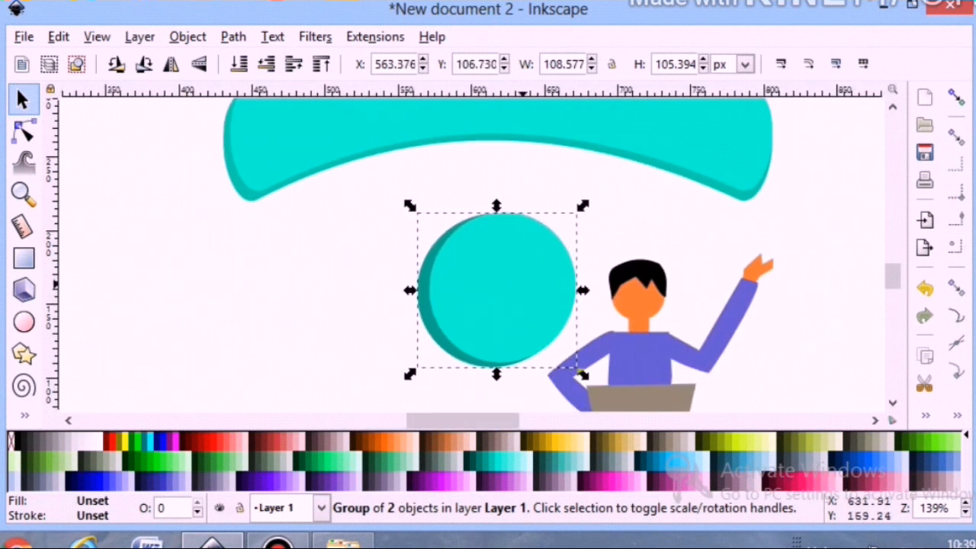
Enlarge the disc to about 139 by 144 px and recentre it under the smallest arch.
left_click(23, 195)
left_click(49, 64)
left_click(49, 64)
left_click(49, 64)
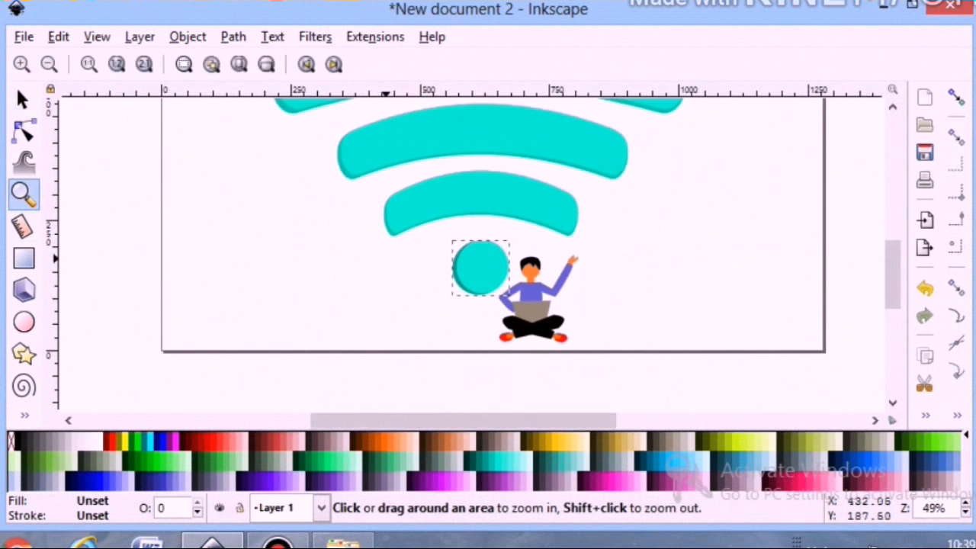
left_click(23, 100)
left_click_drag(515, 302, 532, 322)
left_click_drag(485, 288, 477, 286)
Move the cross-legged man left over the disc and send the disc behind him.
left_click_drag(536, 309, 499, 311)
left_click(480, 275)
left_click(239, 64)
left_click(300, 200)
scroll(301, 199, "up", 2)
scroll(291, 203, "down", 3)
scroll(292, 203, "up", 2)
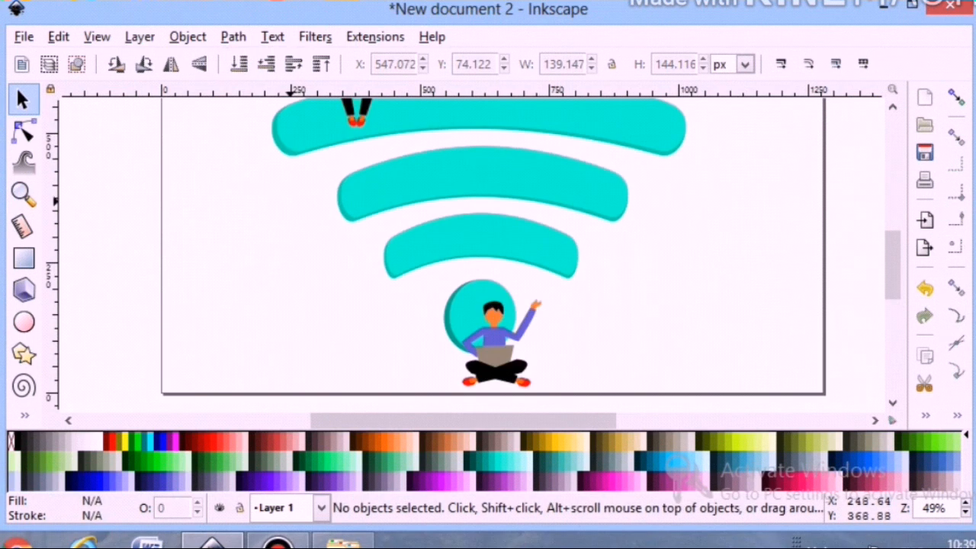
Draw a narrow, black-filled curved blade shape about 32 by 137 px in the empty area left of the cross-legged man.
key("z")
key("minus")
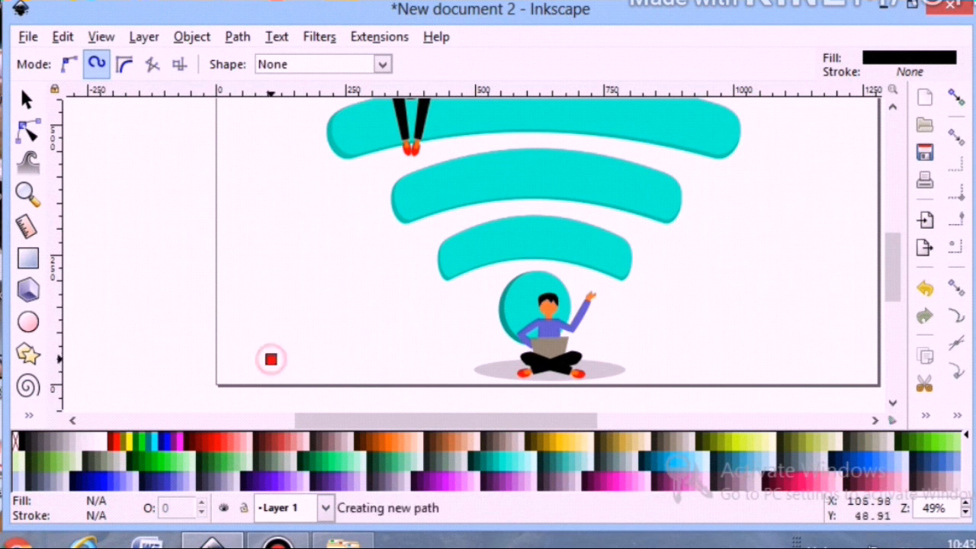
left_click(259, 317)
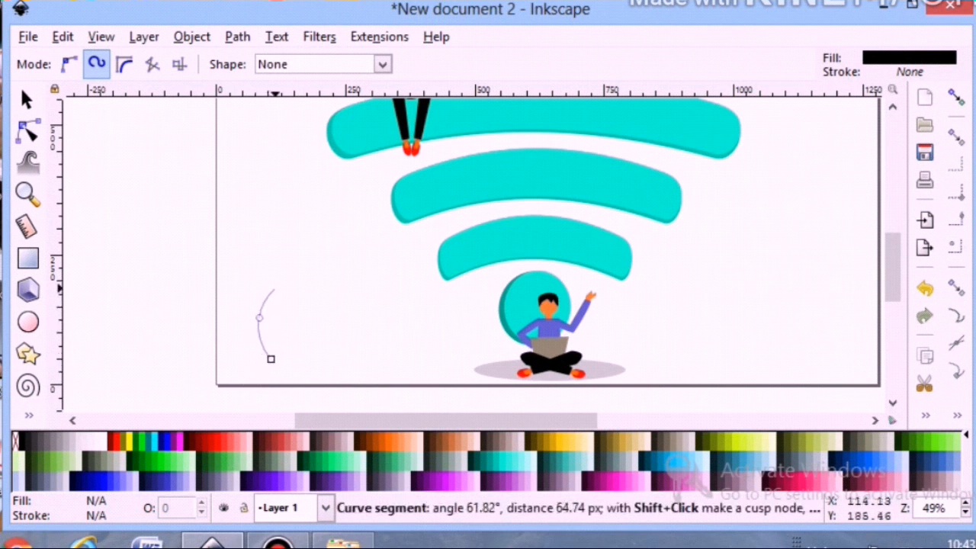
double_click(273, 289)
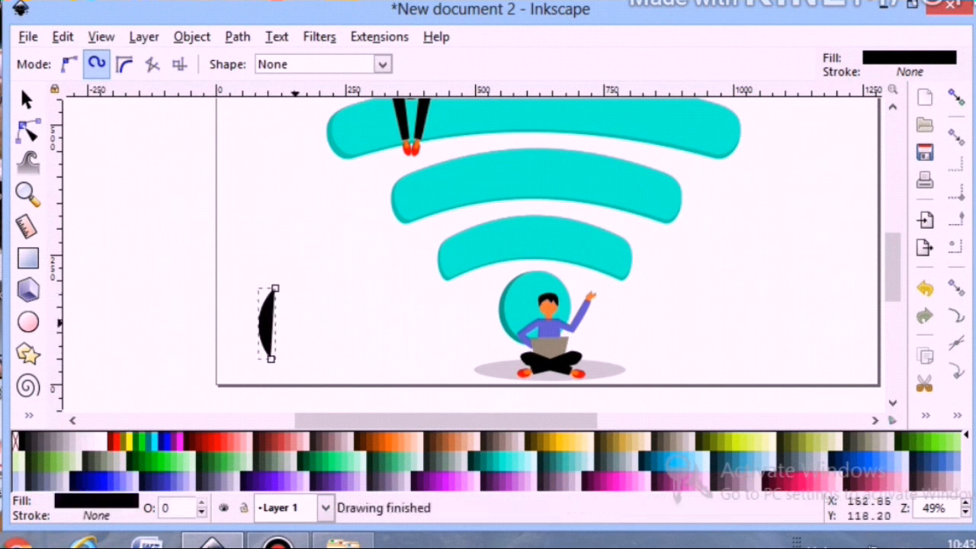
left_click(26, 100)
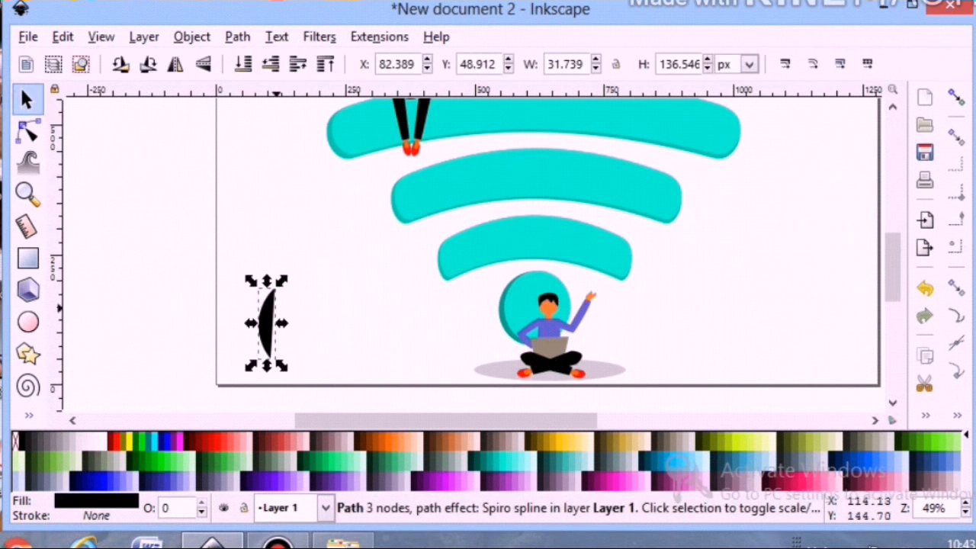
Duplicate the black blade shape, flip the copy horizontally and set it against the original's inner side to form a leaf.
right_click(261, 316)
left_click(312, 78)
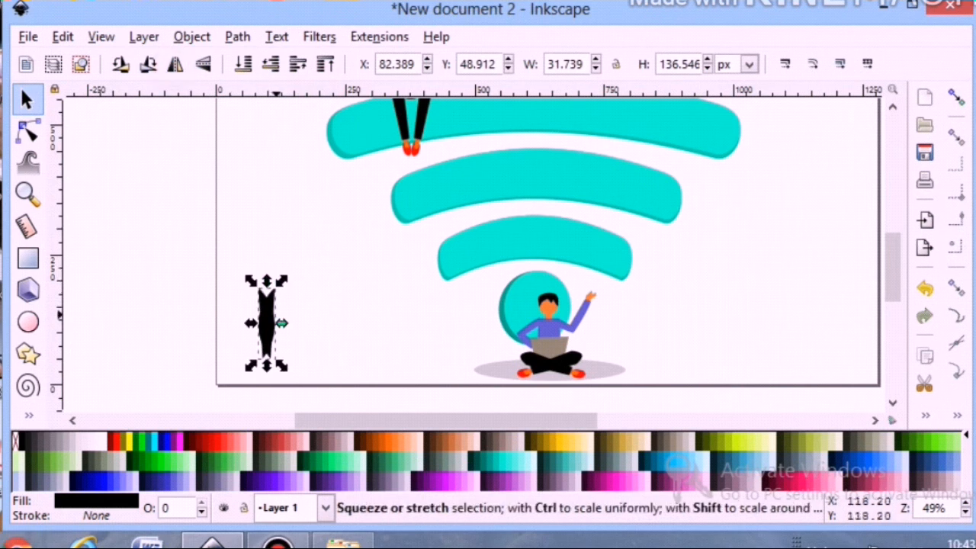
left_click_drag(281, 323, 306, 318)
left_click(276, 323)
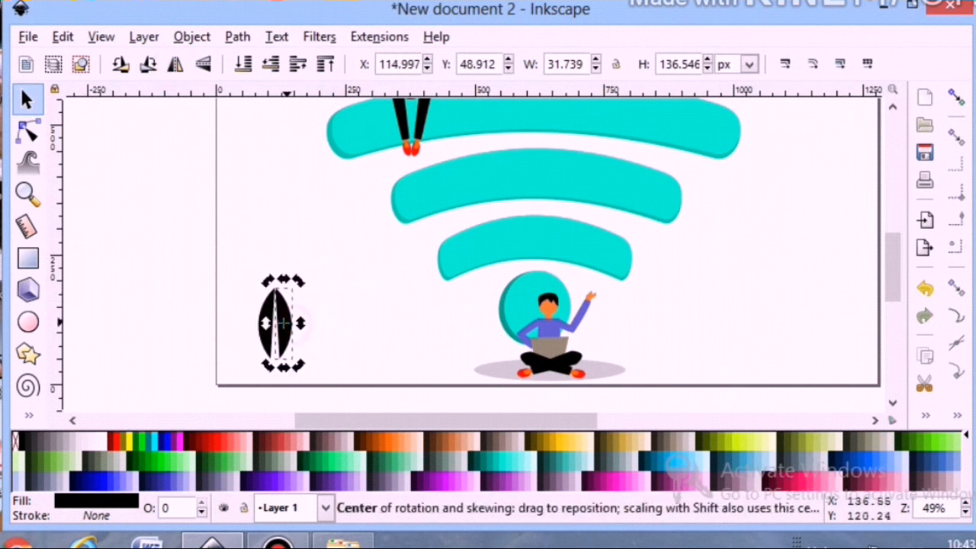
Rotate the mirrored leaf half slightly and shift it against the other half to close the gap between them.
left_click(27, 194)
left_click(299, 331)
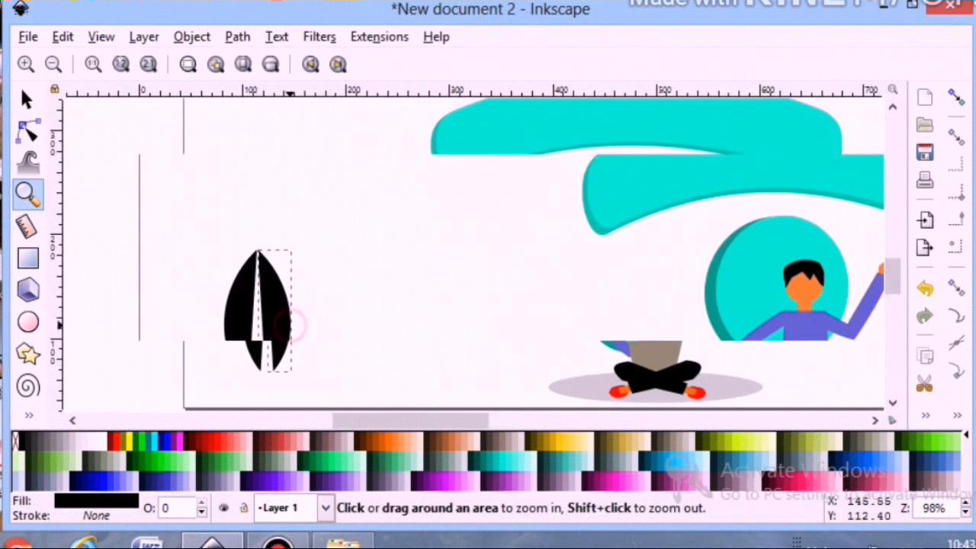
left_click(26, 95)
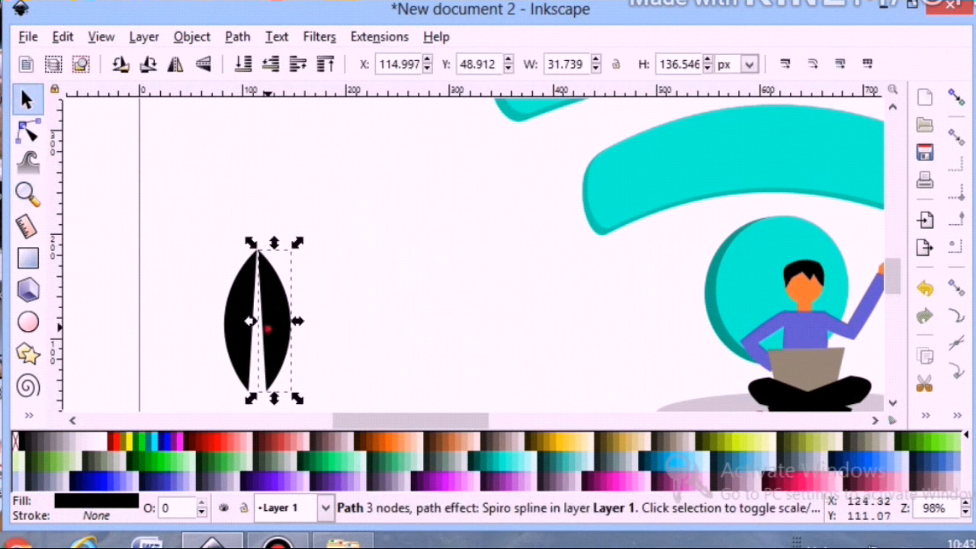
left_click(269, 328)
left_click_drag(251, 241, 254, 239)
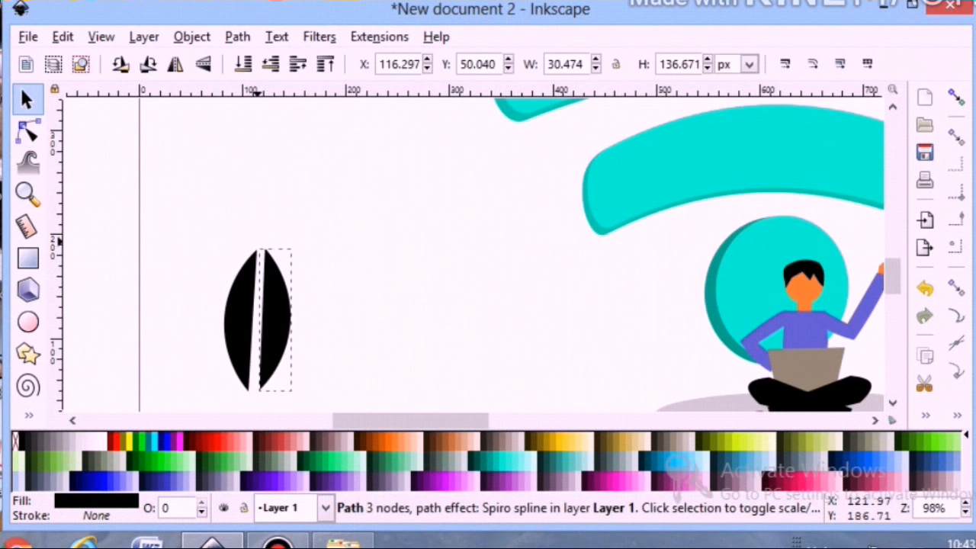
left_click_drag(275, 320, 266, 323)
mouse_move(245, 245)
left_mouse_down()
mouse_move(238, 250)
mouse_move(246, 246)
left_mouse_up()
left_click(338, 285)
left_click_drag(272, 351, 267, 353)
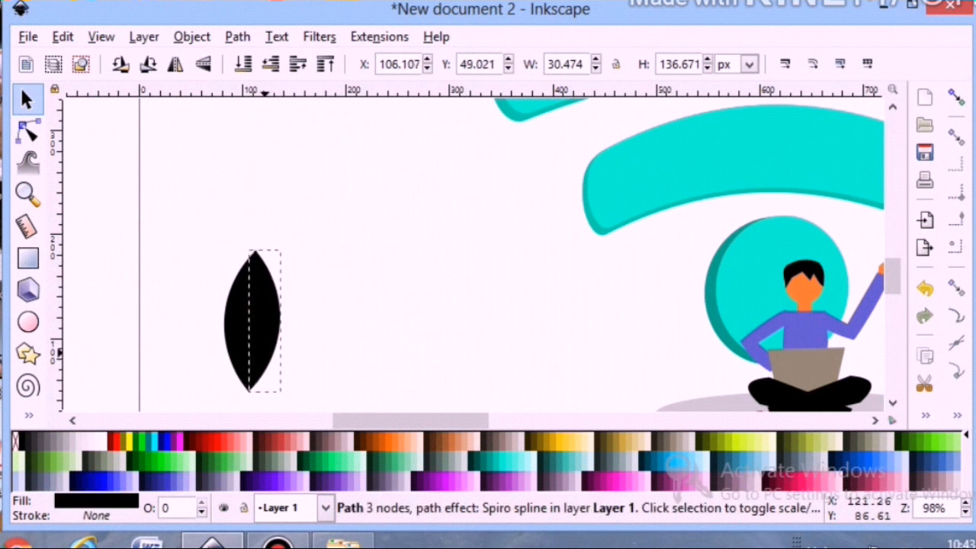
Unite the two leaf halves into one path with Union and fill it with light green.
left_click(316, 347)
scroll(316, 346, "down", 3)
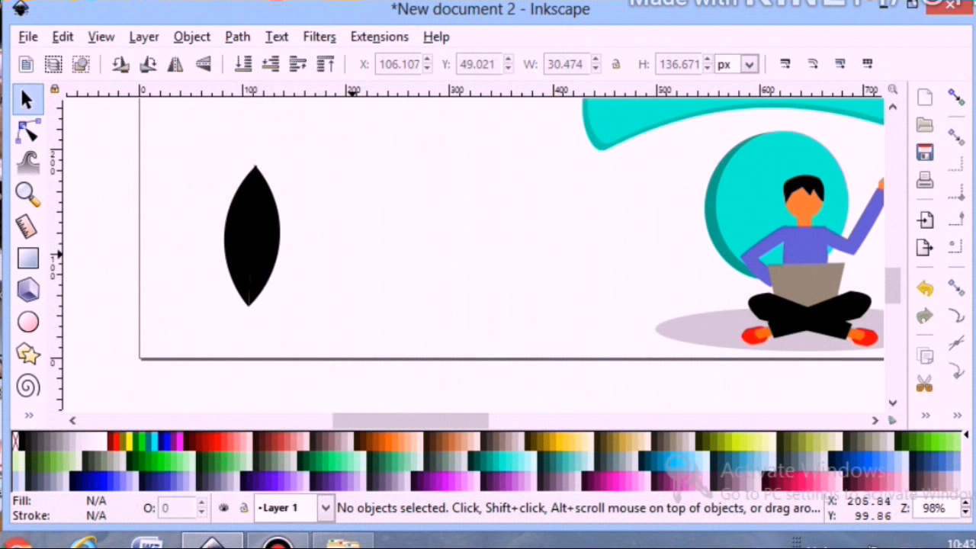
left_click_drag(333, 324, 196, 140)
left_click(237, 37)
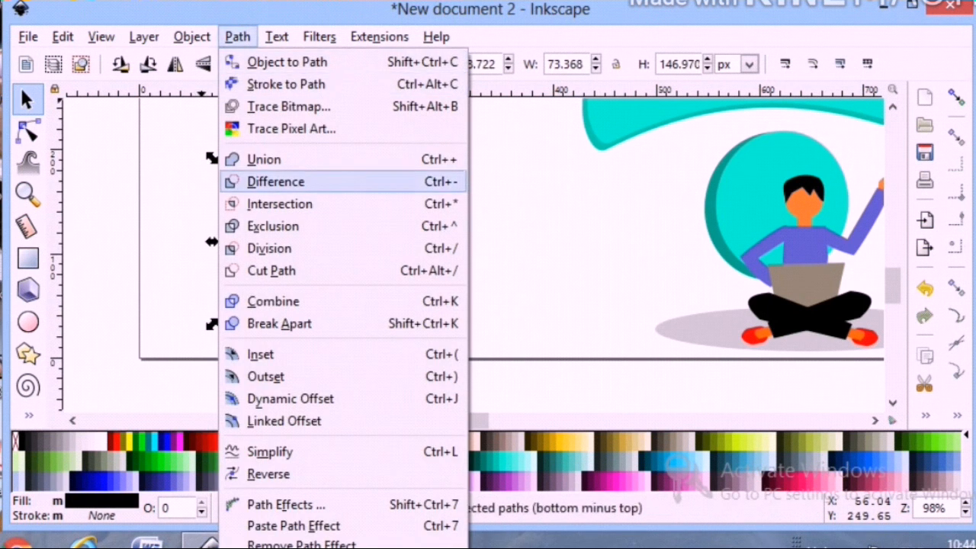
left_click(257, 157)
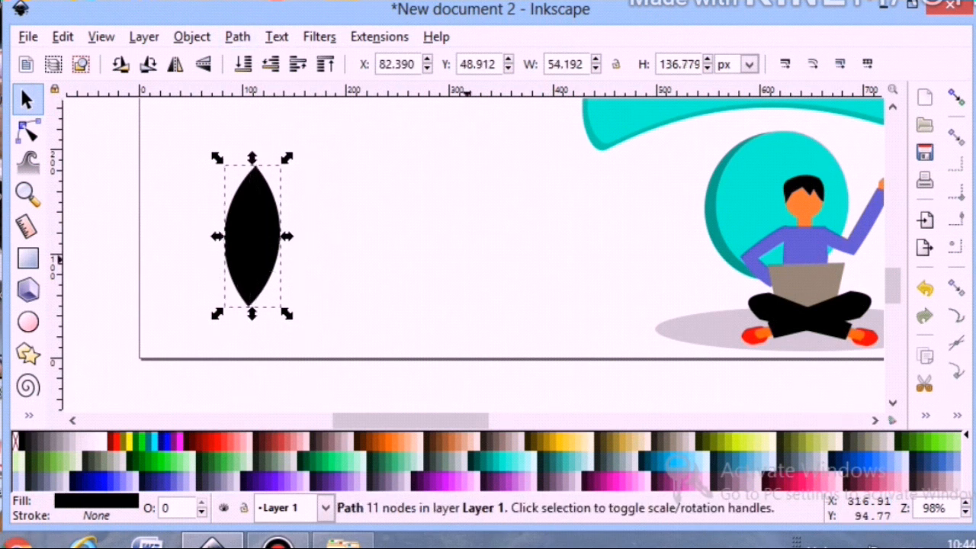
left_click(342, 461)
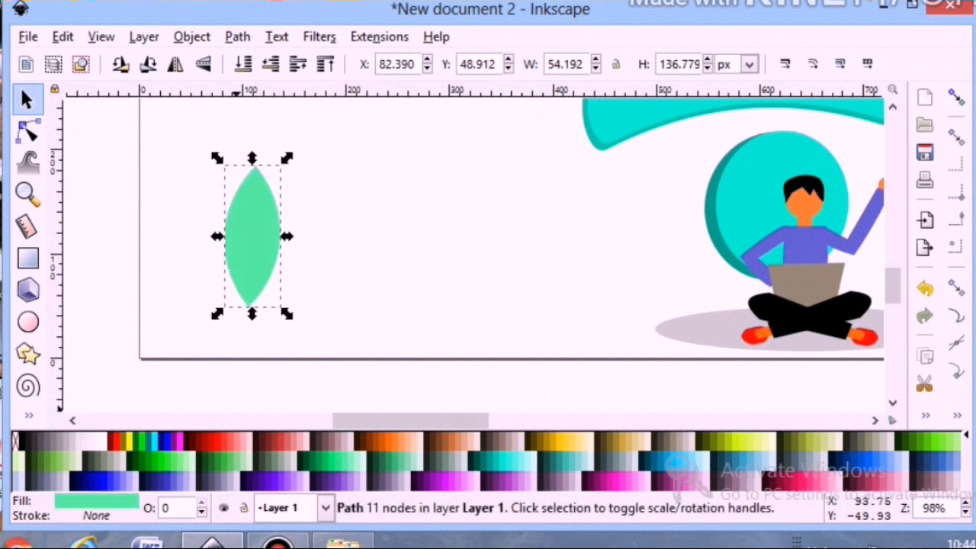
Tilt the leaf's tip to the left and move the leaf down just above the page's lower edge.
left_click_drag(218, 157, 201, 174)
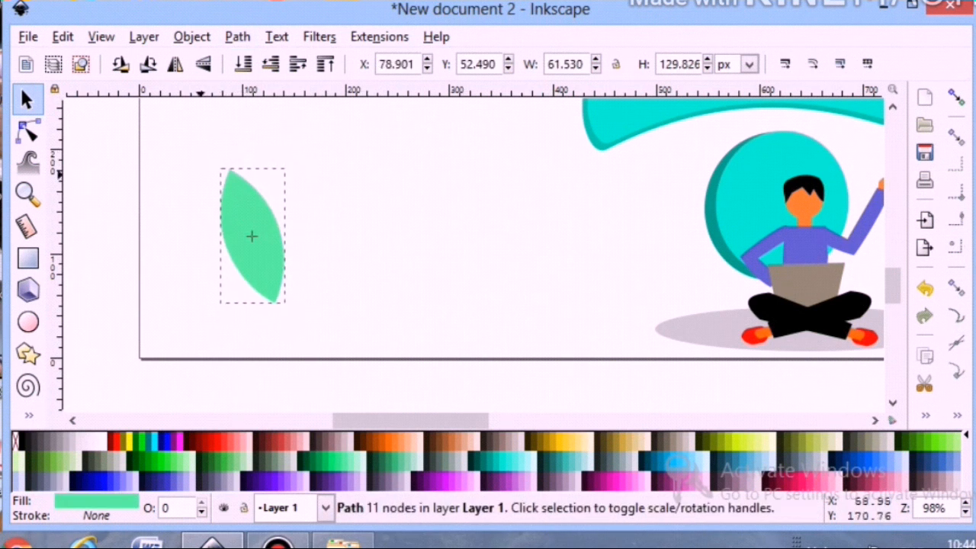
left_click_drag(244, 223, 219, 262)
Duplicate the green leaf, flip the copy horizontally and place it on the right so the two leaves form a V.
right_click(219, 262)
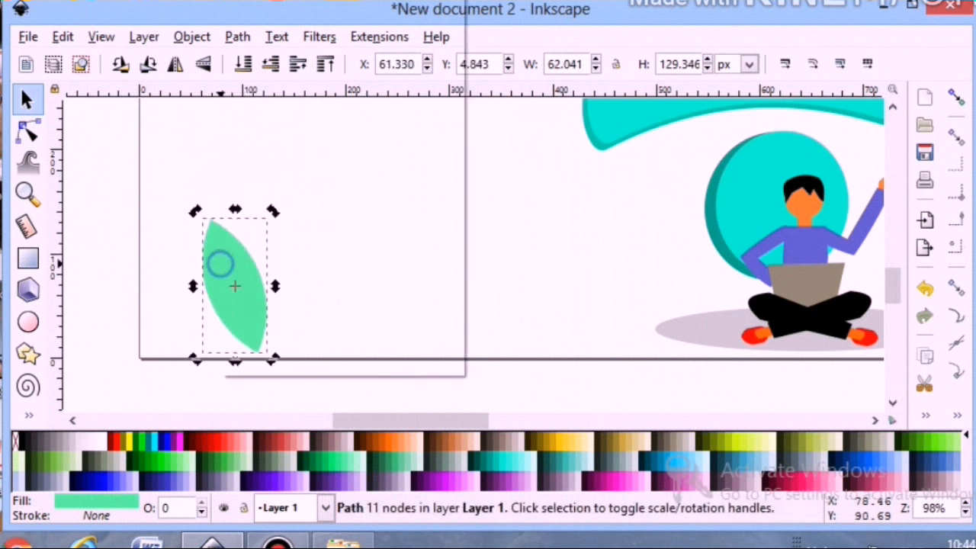
left_click(273, 81)
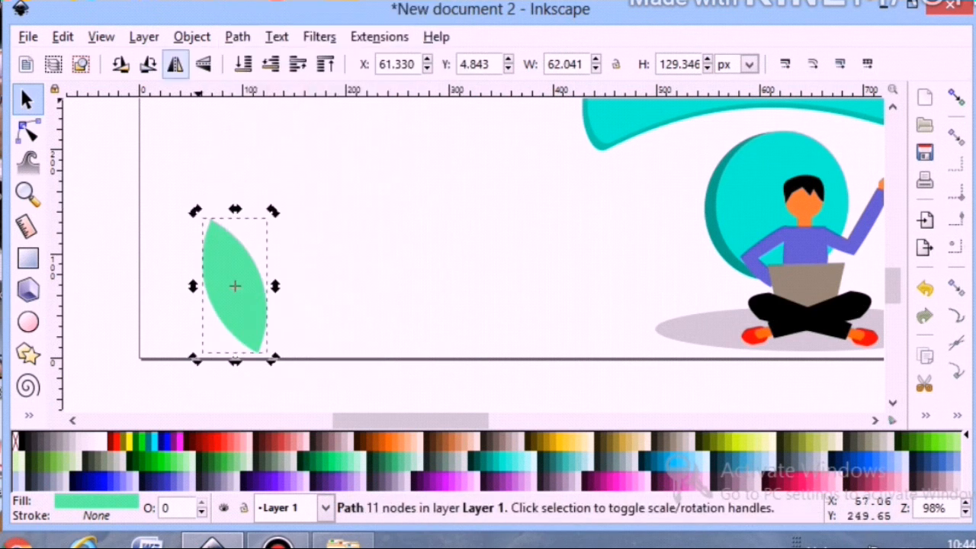
left_click(175, 63)
left_click_drag(204, 287, 258, 284)
Draw a curved black vein about 36 by 81 px along the left leaf, using a Spiro path with the Ellipse shape.
left_click(28, 415)
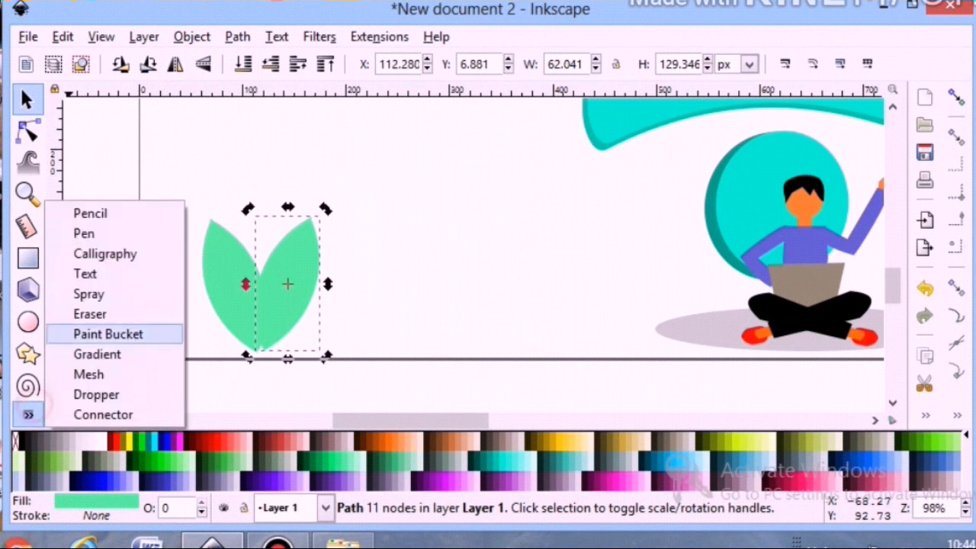
left_click(109, 227)
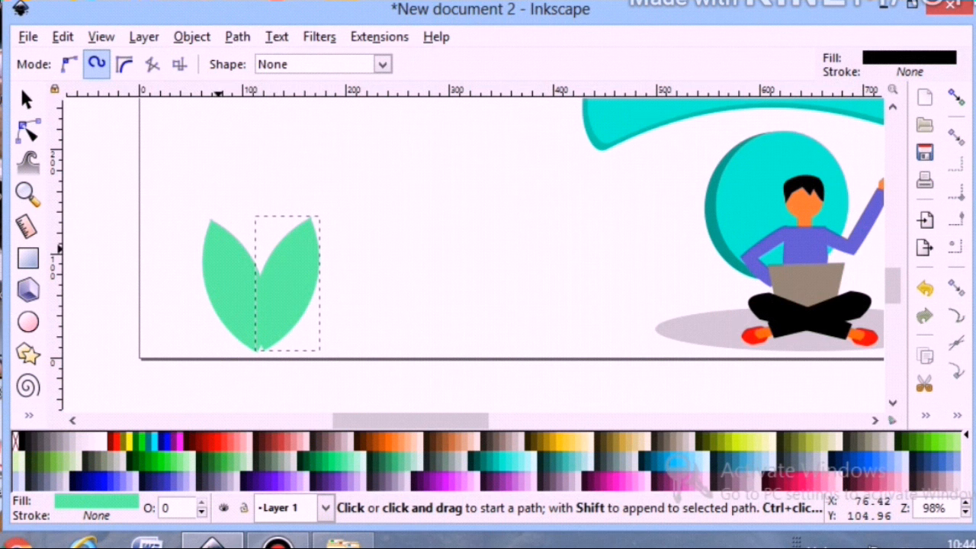
left_click(382, 64)
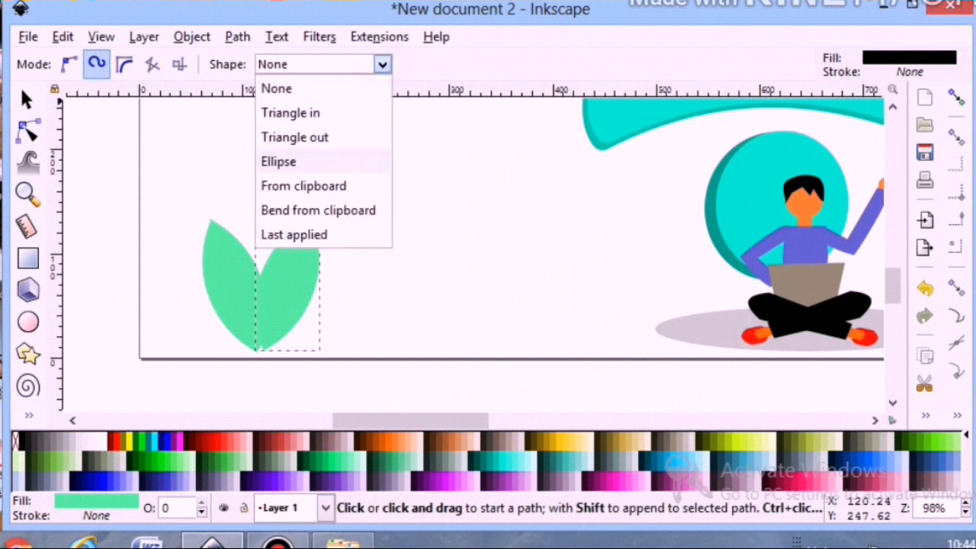
left_click(279, 161)
left_click(218, 248)
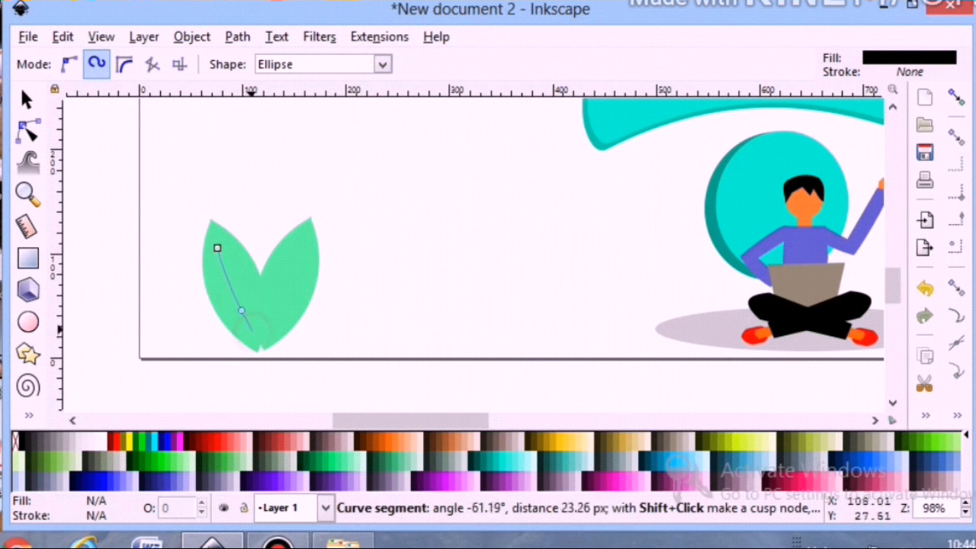
left_click(251, 330)
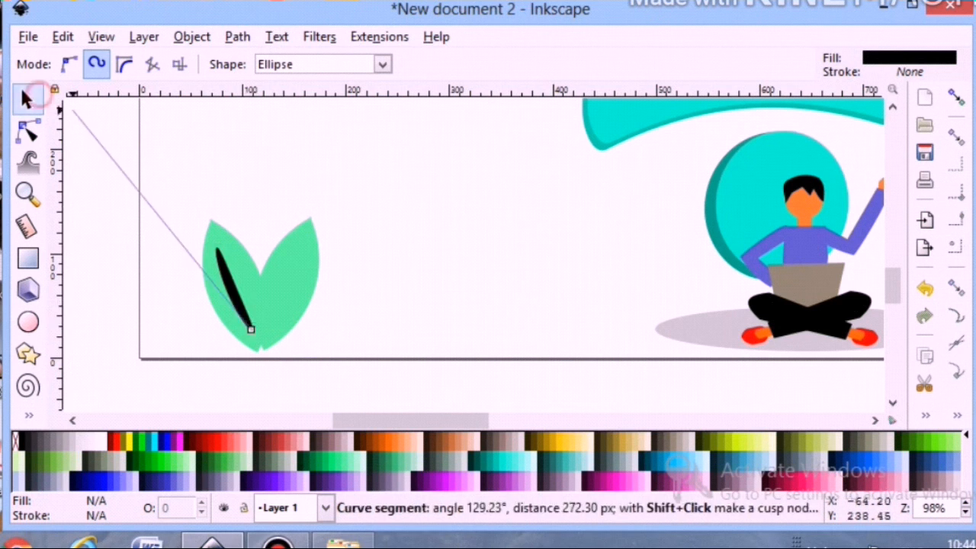
left_click(27, 99)
Make the black vein on the left leaf thinner by editing its path-effect width.
left_click(243, 305)
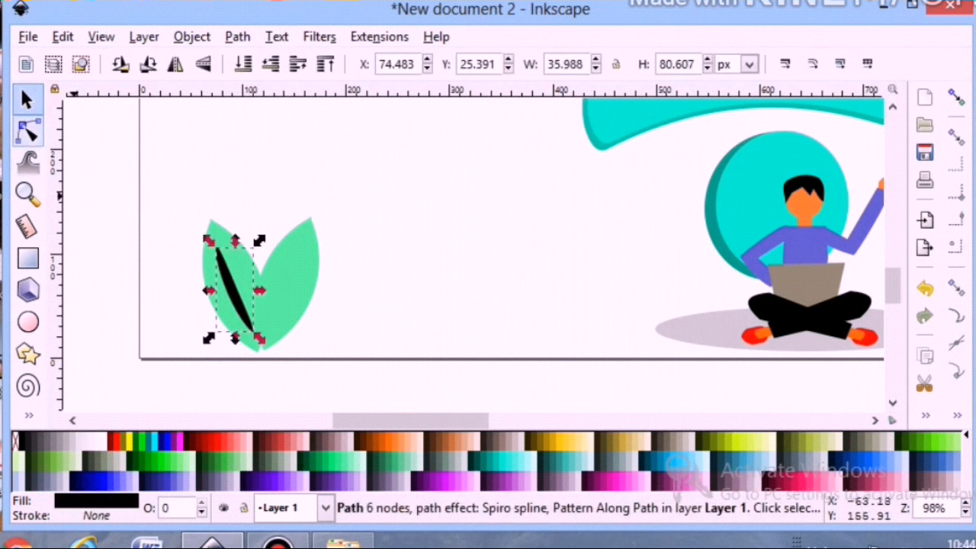
left_click(27, 131)
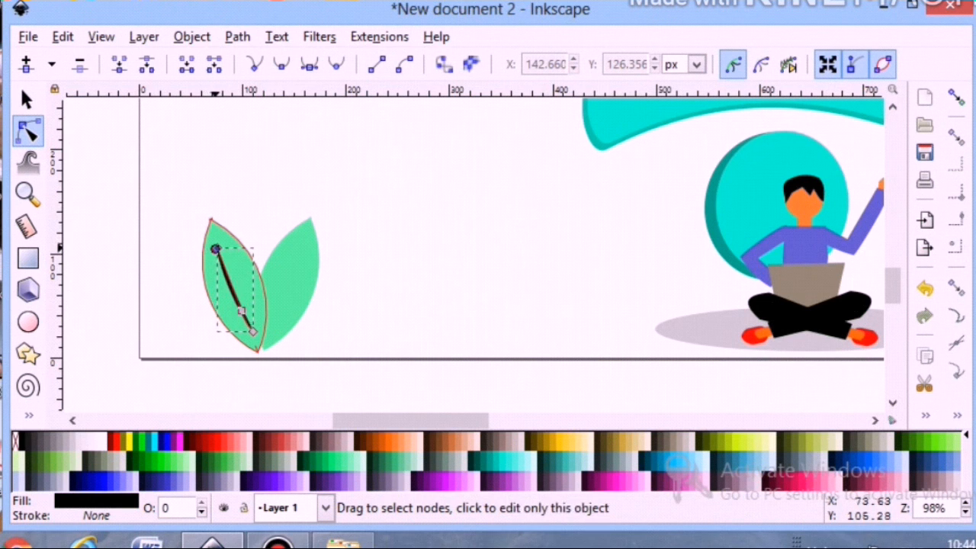
left_click(179, 183)
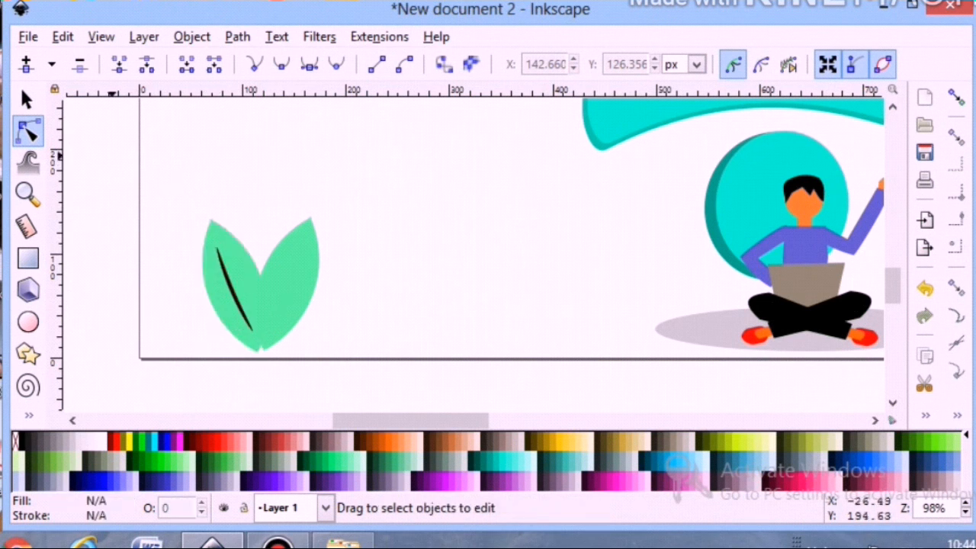
Duplicate the leaf vein, flip the copy horizontally and place it along the right leaf.
left_click(26, 99)
left_click(235, 294)
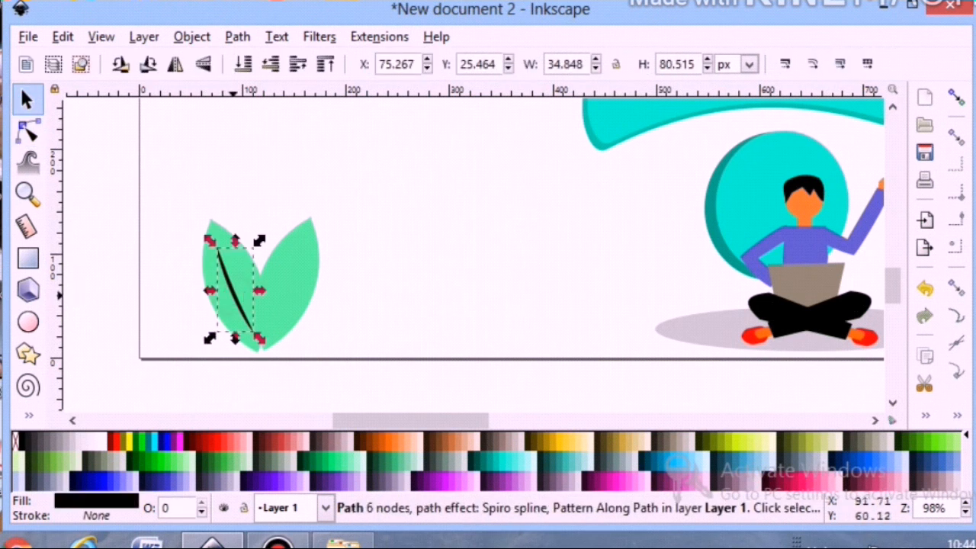
right_click(235, 293)
left_click(290, 81)
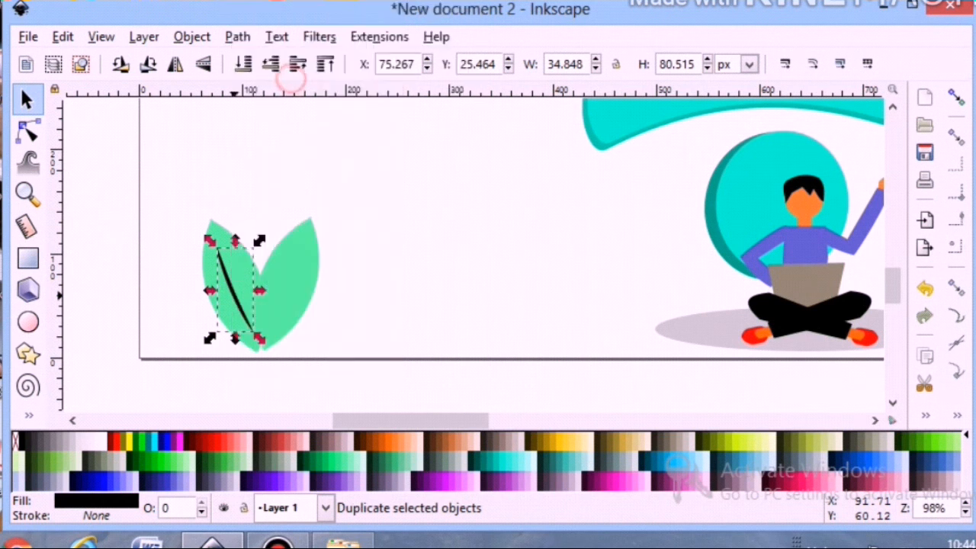
left_click_drag(240, 280, 295, 280)
left_click(400, 283)
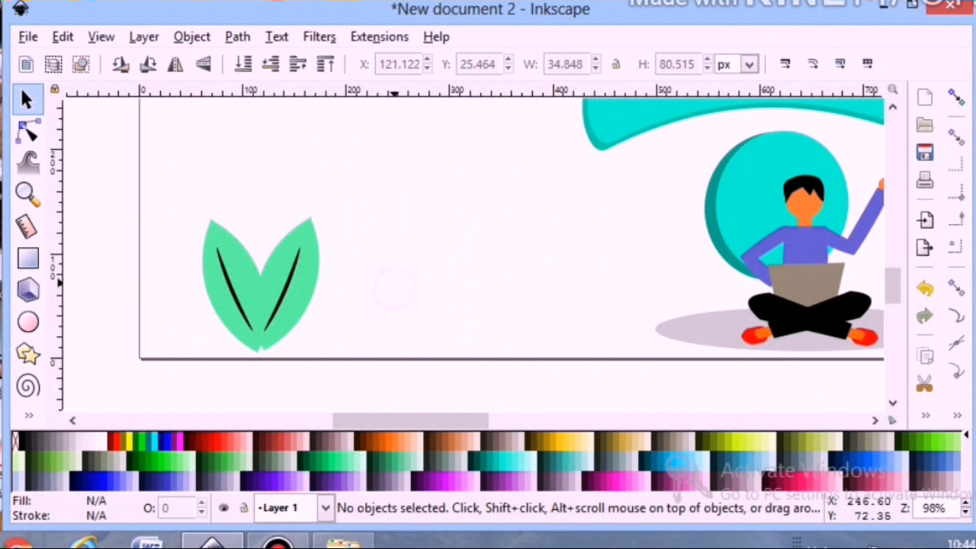
Group the two green leaves and their veins into one object.
scroll(396, 278, "down", 2)
left_click_drag(373, 326, 161, 174)
left_click(192, 37)
mouse_move(237, 37)
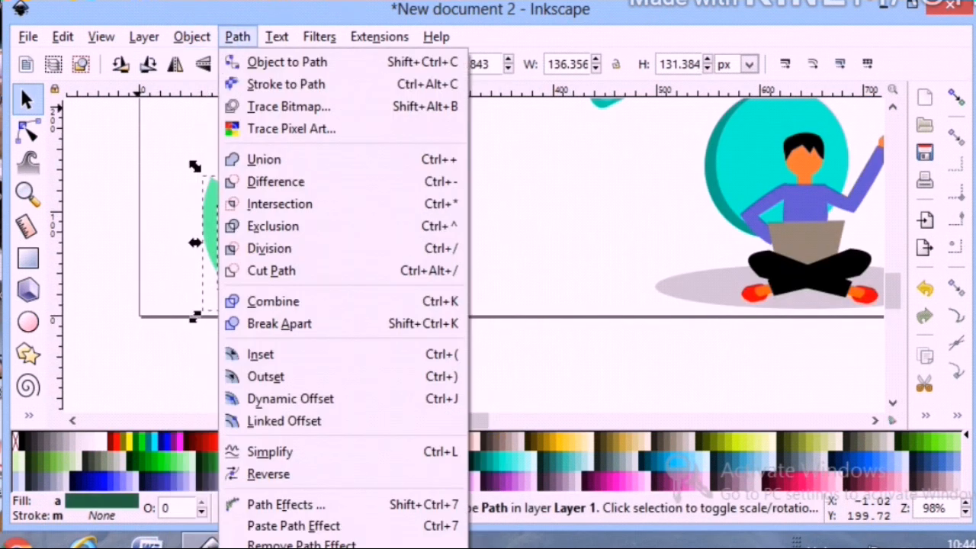
mouse_move(191, 37)
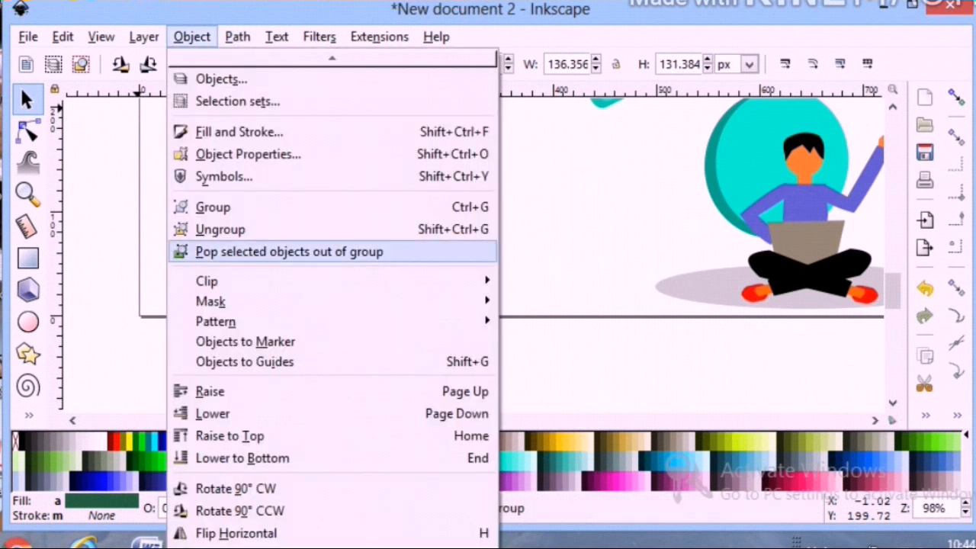
left_click(220, 207)
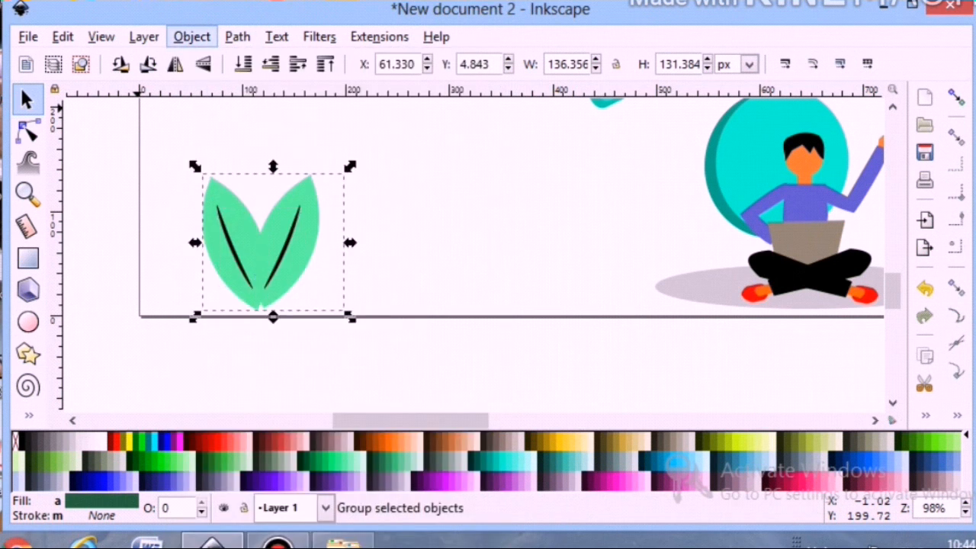
Duplicate the grouped leaf plant.
right_click(284, 248)
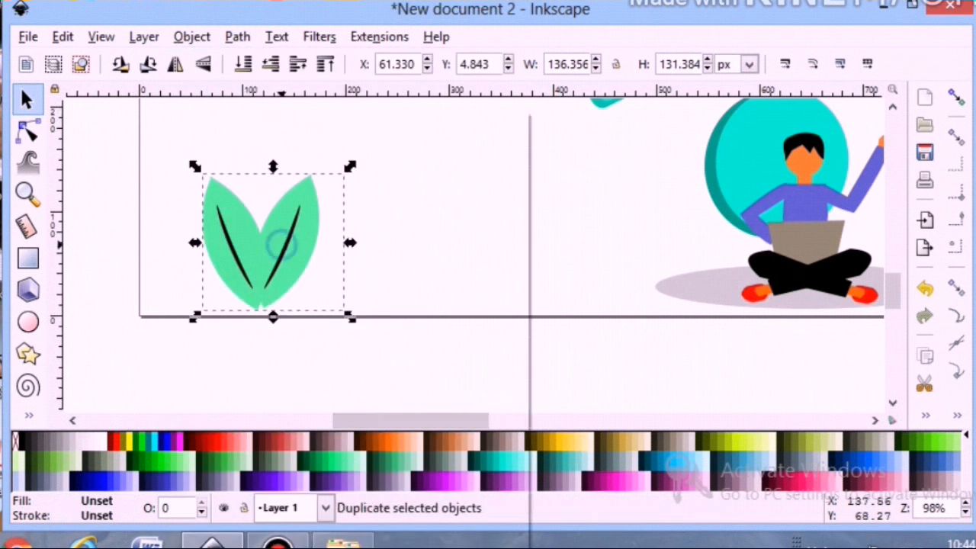
left_click(335, 250)
left_click_drag(413, 416, 549, 420)
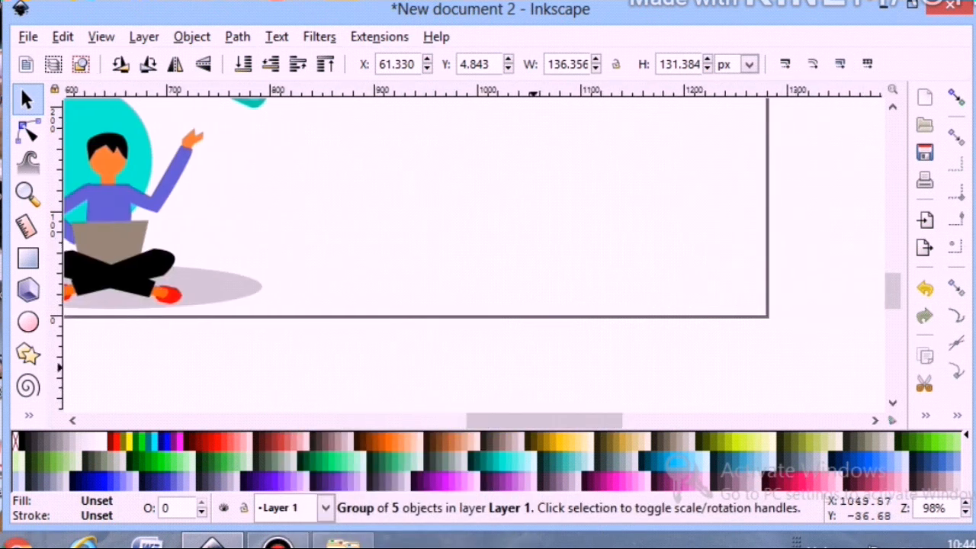
right_click(571, 244)
left_click(623, 347)
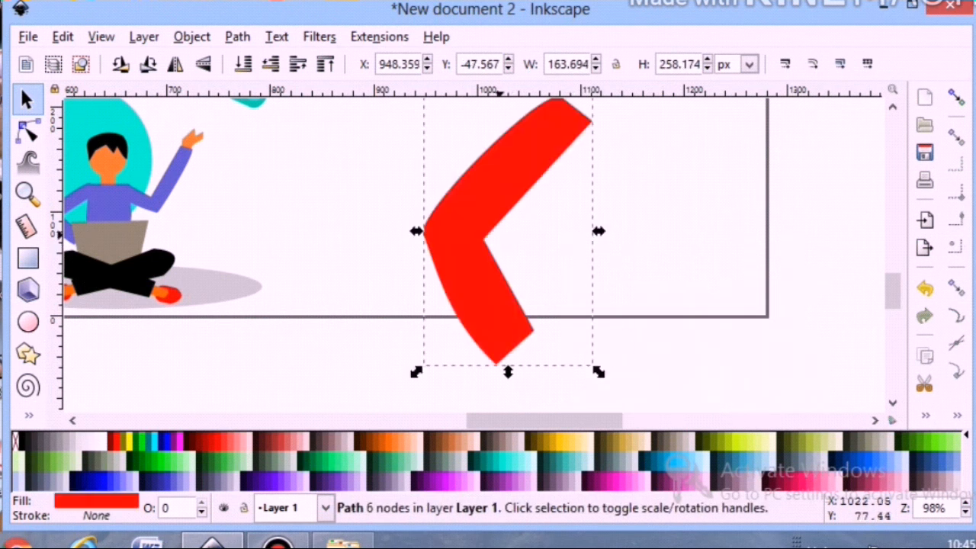
key("Delete")
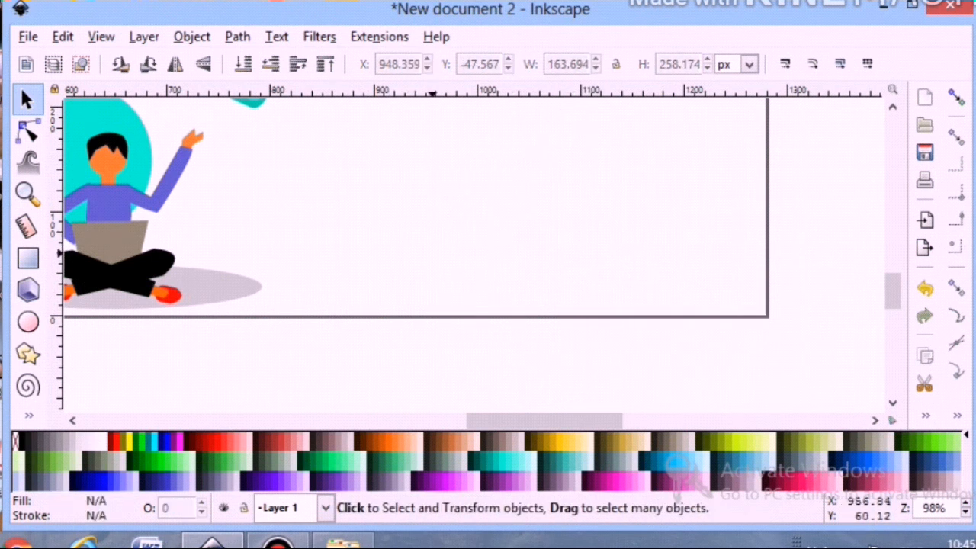
Move the duplicated leaf plant to the empty area right of the cross-legged man, just above the page's lower edge.
left_click_drag(507, 421, 393, 421)
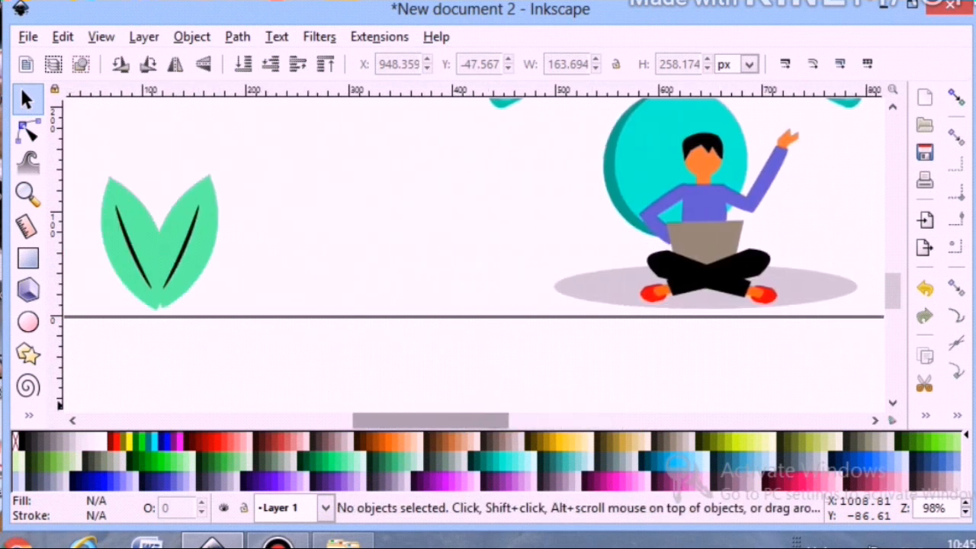
left_click_drag(195, 259, 813, 276)
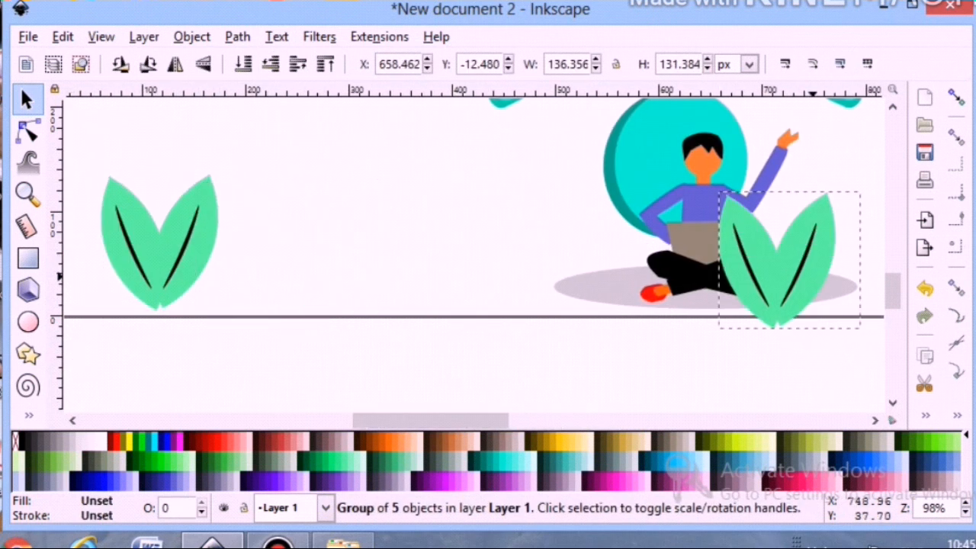
left_click_drag(488, 421, 575, 421)
left_click_drag(314, 263, 725, 241)
left_click(31, 192)
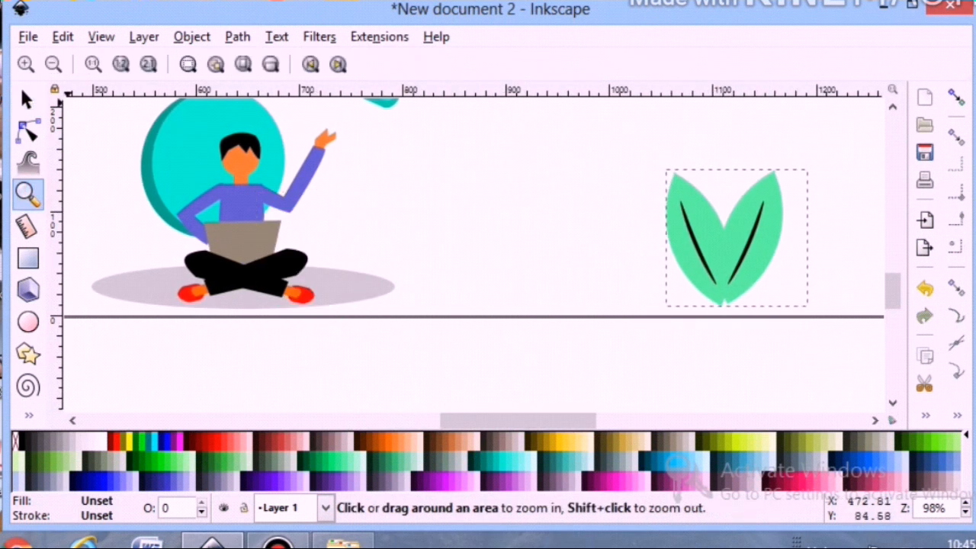
left_click(55, 65)
left_click(55, 65)
left_click(54, 64)
scroll(391, 229, "up", 3)
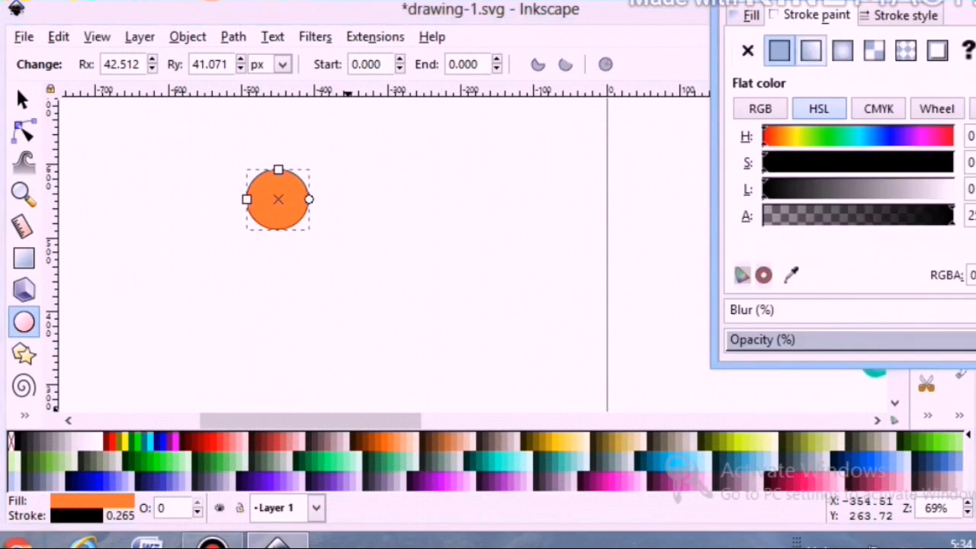
Remove the head circle's outline and add a smaller borderless orange ellipse, about 40 × 42 px, overlapping its lower edge as the neck.
left_click(748, 50)
left_click(518, 159)
left_click(24, 322)
mouse_move(262, 217)
left_mouse_down()
mouse_move(292, 243)
mouse_move(280, 225)
mouse_move(280, 254)
left_mouse_up()
left_click(22, 100)
left_click(76, 516)
left_click(747, 50)
left_click(391, 442)
left_click(239, 210)
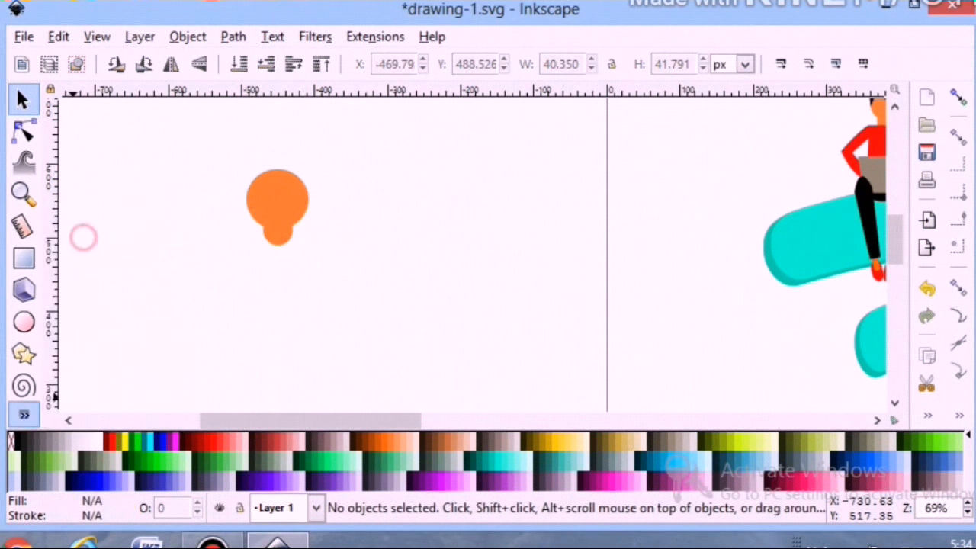
key("b")
left_click(152, 260)
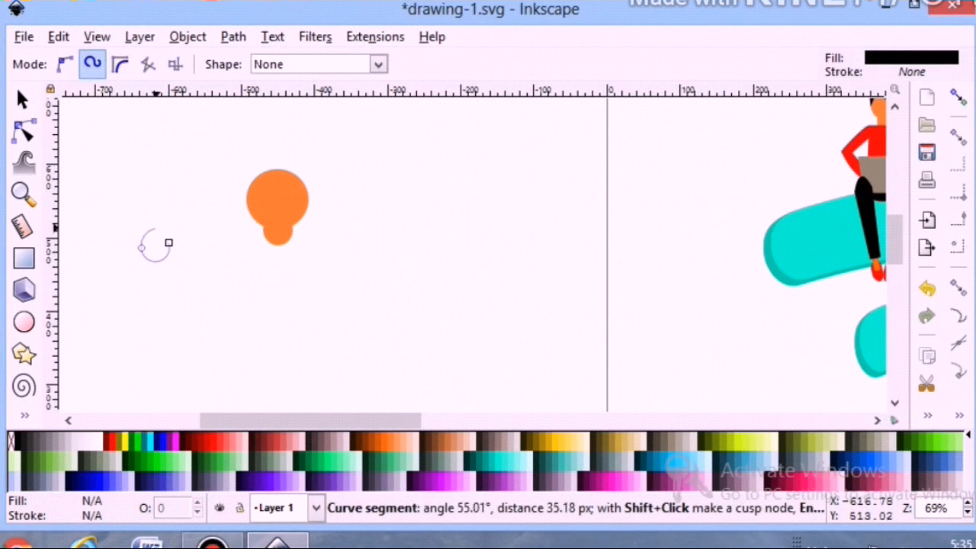
double_click(186, 219)
key("Escape")
key("s")
left_click(156, 227)
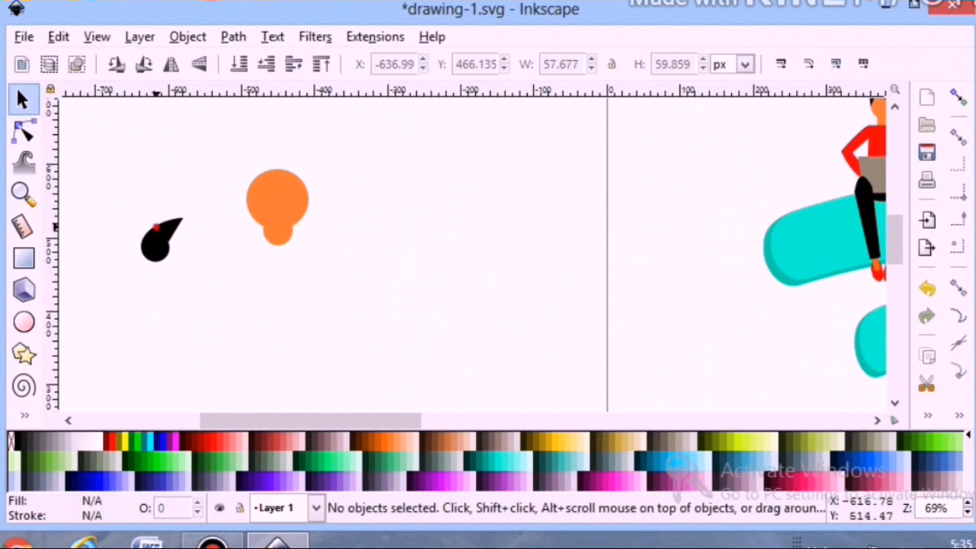
key("Delete")
Draw a closed black arched fringe shape beside the head and adjust its inner node and curve.
key("b")
left_click(157, 265)
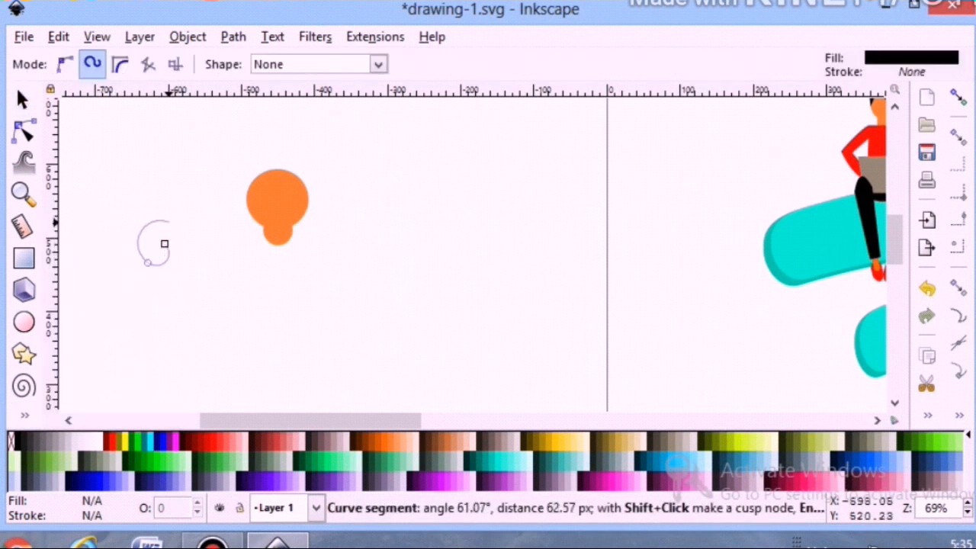
left_click(164, 244)
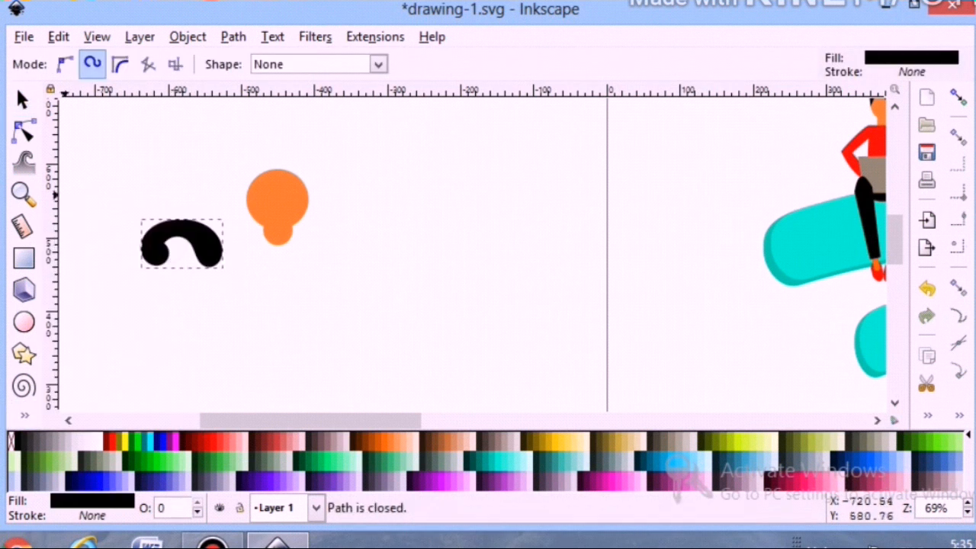
left_click(22, 100)
double_click(166, 233)
left_click_drag(165, 244, 175, 246)
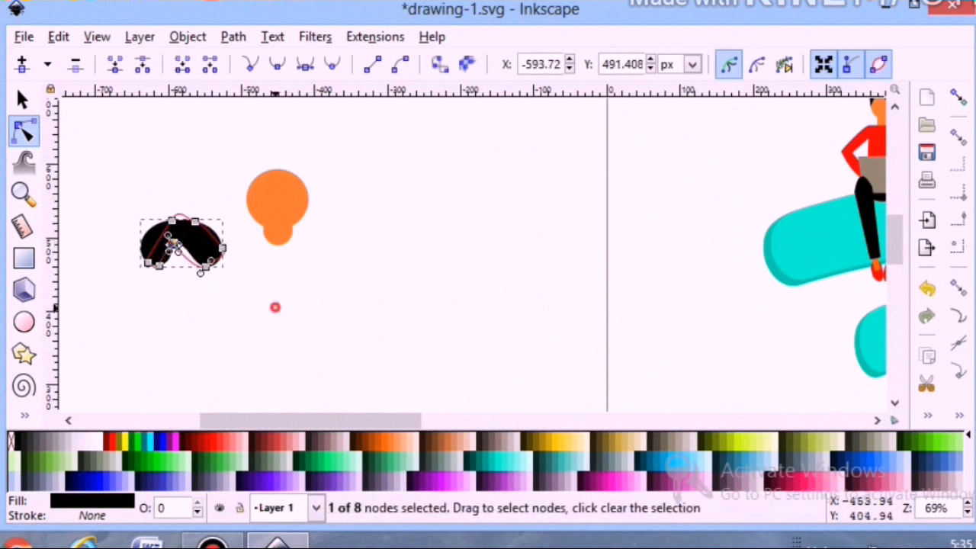
left_click(276, 307)
Scale the black fringe and place it over the top of the orange head.
left_click(22, 100)
left_click(221, 242)
left_click_drag(230, 275, 211, 266)
left_click_drag(178, 236, 283, 183)
left_click_drag(238, 213, 231, 216)
key("Escape")
Draw a second closed black curved shape below the head for the back hair.
left_click(26, 415)
left_click(81, 231)
key("s")
left_click(23, 415)
left_click(81, 232)
left_click(216, 282)
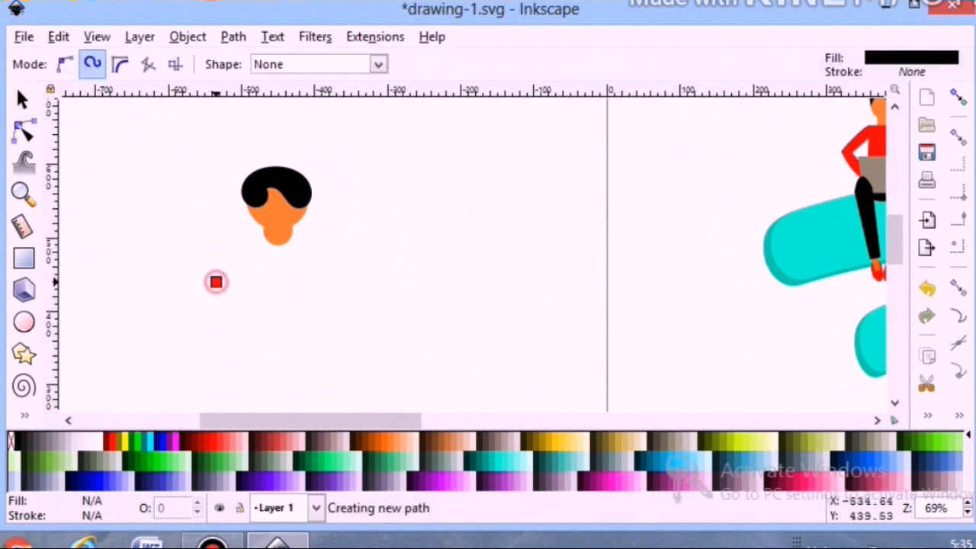
left_click(216, 282)
Move the back hair onto the head, stretch it around the face and send it to the bottom of the stack.
left_click(22, 100)
left_click_drag(190, 268, 296, 191)
left_click_drag(277, 225, 282, 227)
left_click_drag(340, 193, 330, 192)
left_click_drag(272, 200, 329, 234)
left_click(239, 64)
left_click(336, 169)
left_click(293, 179)
left_click_drag(277, 159, 278, 149)
key("ctrl+z")
left_click(337, 187)
left_click(316, 192)
left_click(366, 225)
Draw a torso rectangle about 89 × 107 px below the head, fill it yellow and place it behind the neck.
left_click_drag(244, 240, 311, 307)
left_click(23, 99)
left_click(500, 460)
left_click(558, 441)
left_click(415, 302)
Draw a small yellow rectangle, rotate it and place it at the torso's left shoulder as a sleeve.
scroll(415, 306, "down", 1)
scroll(415, 305, "up", 2)
scroll(415, 305, "down", 1)
left_click(24, 258)
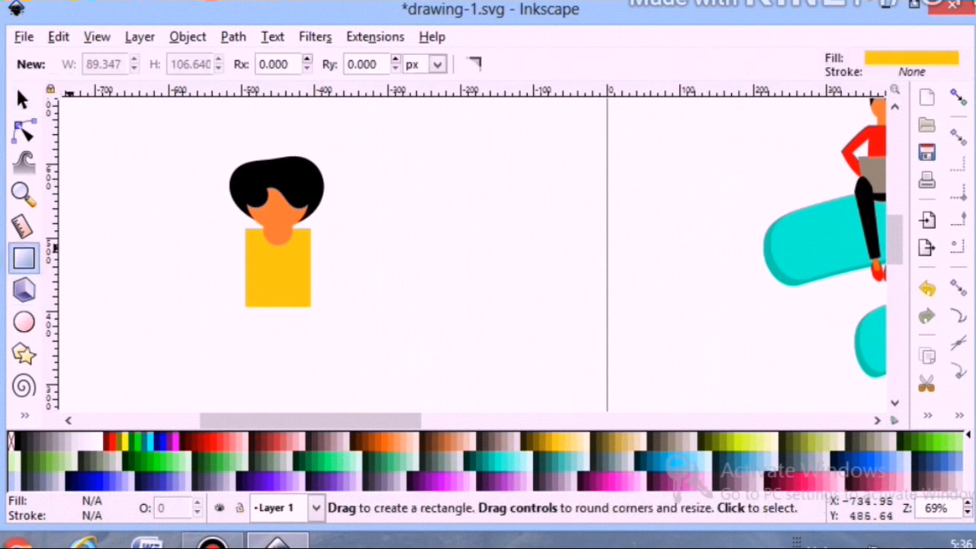
left_click_drag(169, 288, 170, 286)
left_click(23, 99)
left_click(191, 276)
left_click_drag(162, 228, 179, 222)
left_click_drag(191, 275, 254, 271)
Convert the sleeve rectangle to a path and move its corner nodes to slope it from the shoulder.
left_click(202, 37)
mouse_move(234, 37)
left_click(263, 60)
left_click(24, 193)
double_click(248, 255)
left_click(24, 130)
left_click_drag(254, 315, 191, 278)
left_click(241, 305)
left_click(296, 225)
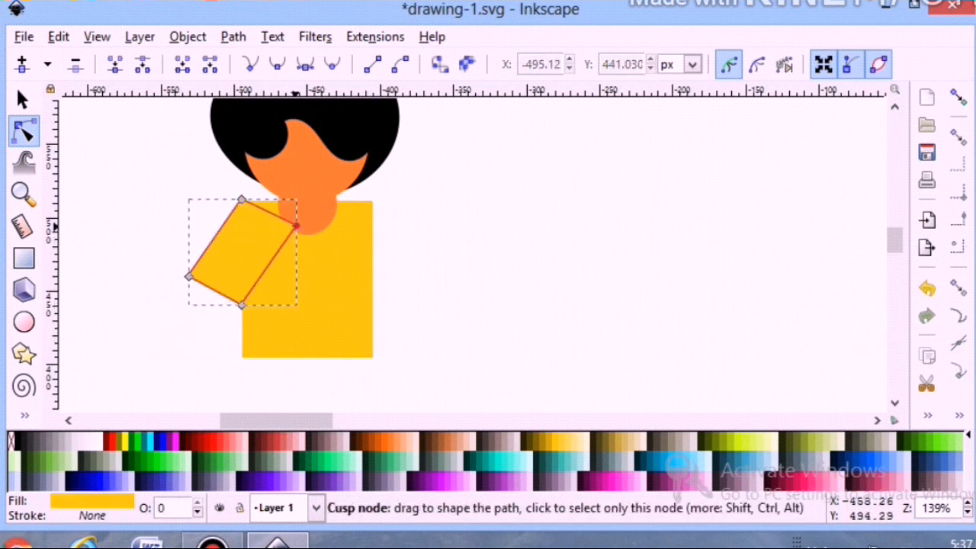
Curve the left sleeve's outer edge outward so it rounds off the shoulder.
left_click(453, 260)
left_click(214, 250)
left_click_drag(228, 218, 221, 216)
left_click(428, 259)
left_click(255, 233)
left_click(164, 155)
Duplicate the sleeve, flip the copy horizontally and align it with the torso's right shoulder.
left_click(23, 99)
left_click_drag(226, 255, 380, 252)
left_click(465, 264)
right_click(241, 248)
left_click(295, 281)
left_click(170, 64)
left_click(487, 251)
left_click(503, 246)
left_click(389, 249)
left_click(959, 97)
double_click(227, 254)
left_click(506, 268)
Draw a closed black V-shaped bent arm below the left side of the shirt.
scroll(506, 267, "down", 3)
left_click(25, 416)
left_click(91, 231)
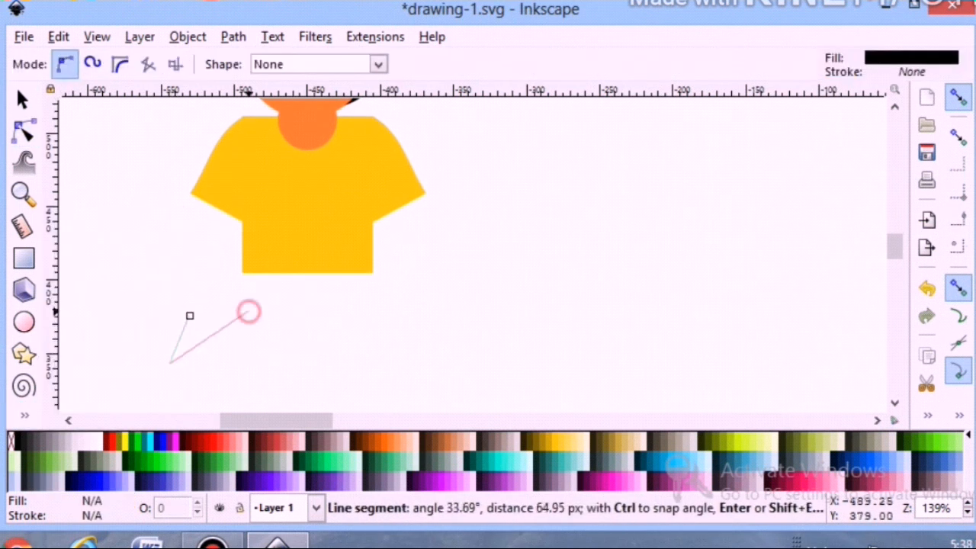
left_click(161, 314)
left_click(190, 316)
left_click(24, 131)
Adjust the arm's upper node and move the arm so it starts at the left sleeve and crosses the shirt.
left_click(22, 100)
left_click_drag(173, 370, 159, 310)
left_click(24, 131)
left_click_drag(171, 228, 163, 225)
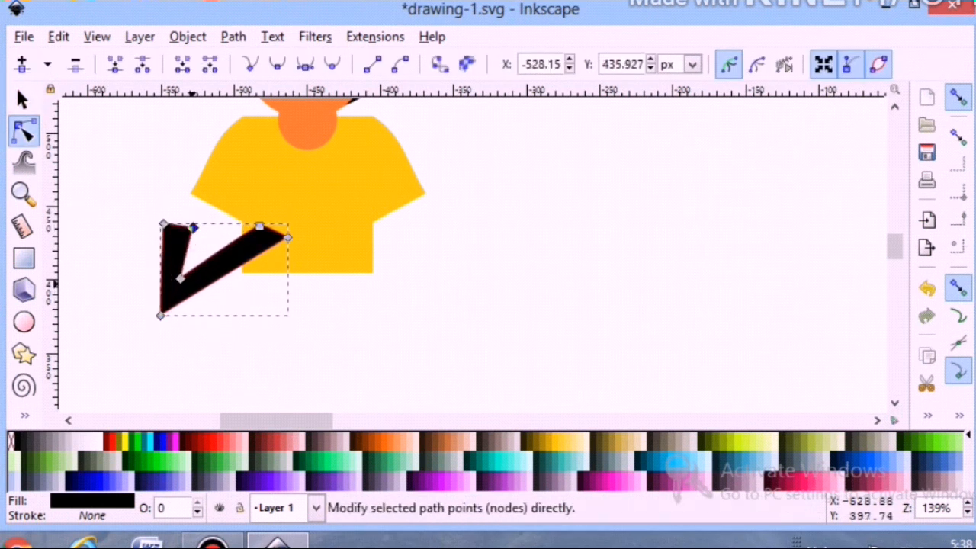
left_click(23, 99)
left_click_drag(208, 267, 274, 228)
Reposition the arm's outer and inner elbow nodes to refine its bend.
left_click(958, 97)
left_click(24, 130)
left_click_drag(205, 278, 196, 273)
left_click_drag(231, 235, 226, 234)
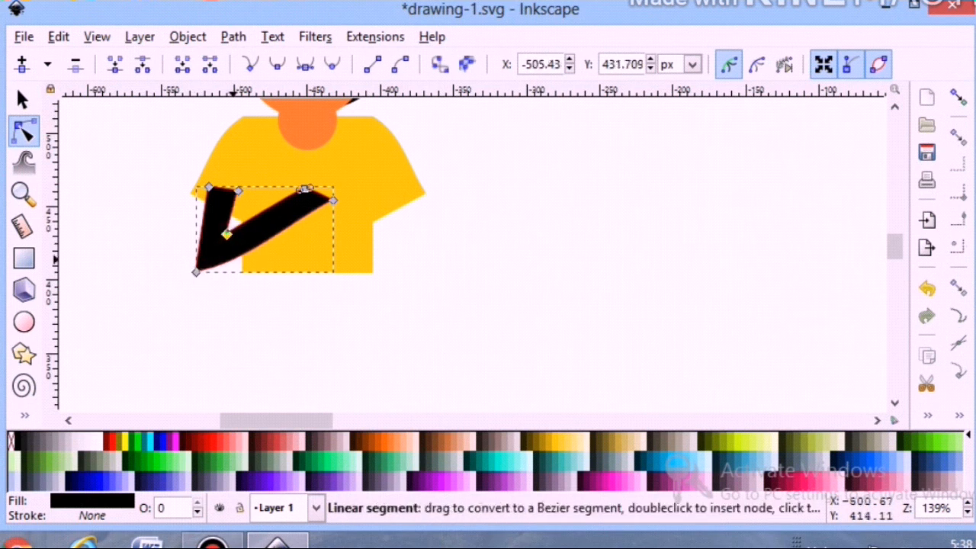
Restack the bent arm so it sits behind the left sleeve but in front of the torso.
left_click(23, 99)
left_click(239, 65)
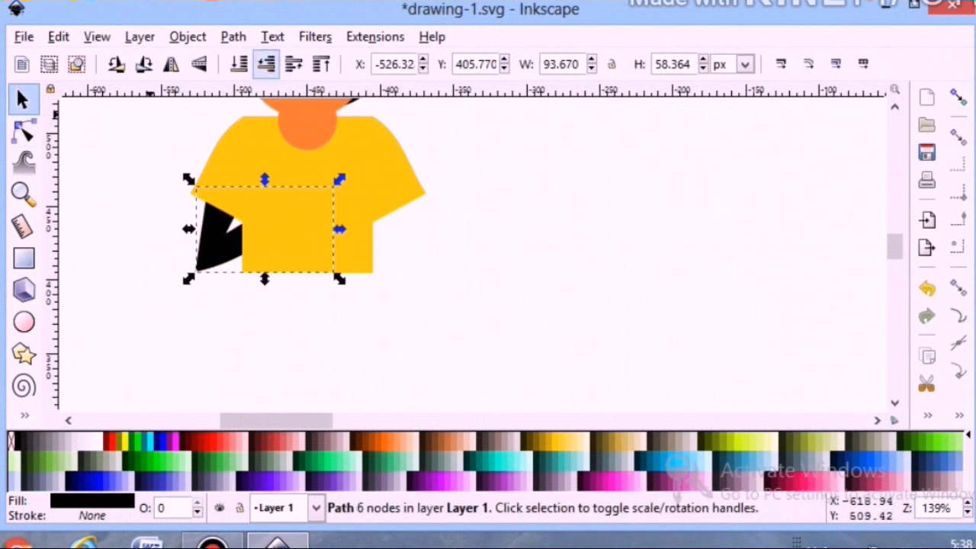
left_click(321, 65)
left_click(266, 65)
left_click(187, 294)
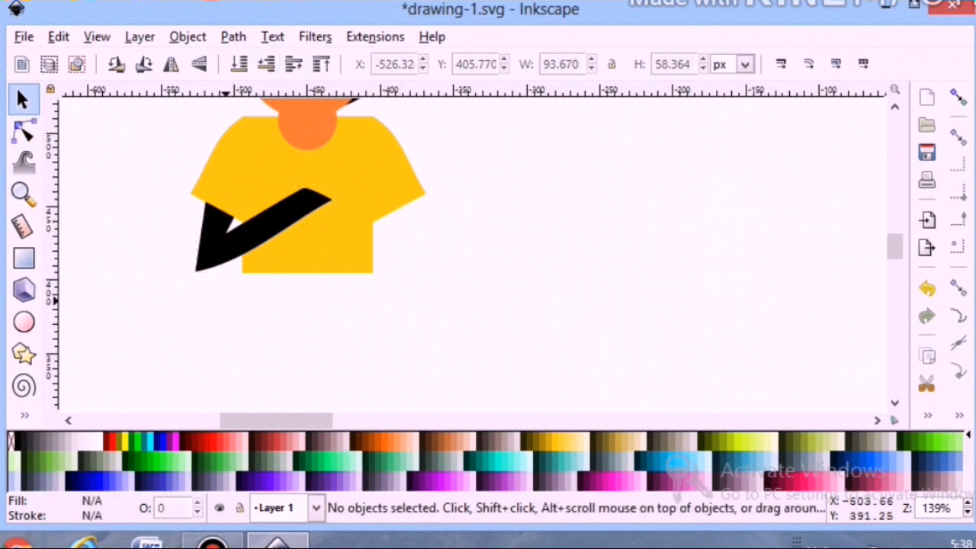
Adjust the left arm's elbow and inner shoulder nodes to widen the upper arm.
left_click(211, 244)
left_click(24, 131)
left_click_drag(197, 272, 245, 260)
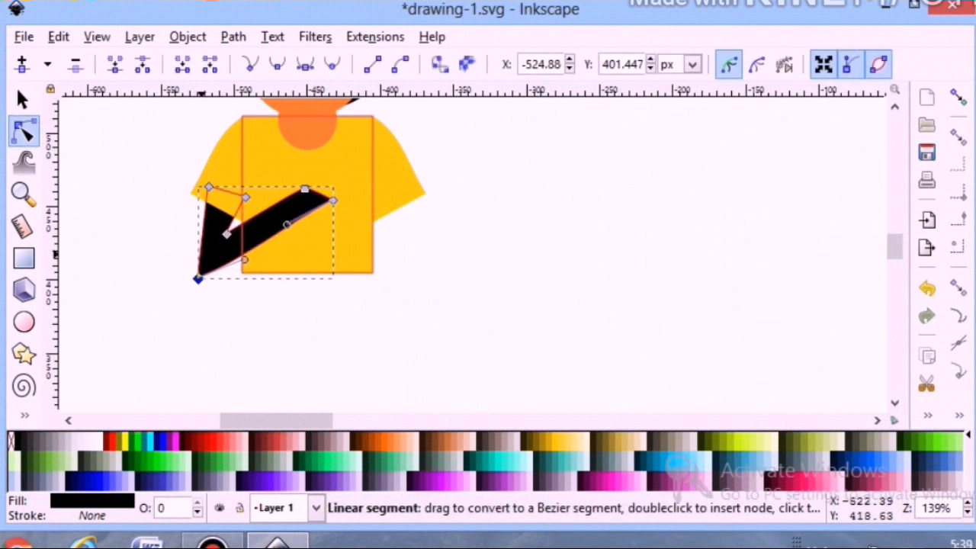
left_click(160, 305)
Curve the outer edge of the left upper arm outward between shoulder and elbow.
scroll(179, 297, "up", 1)
left_click(220, 270)
left_click_drag(209, 229, 204, 224)
left_click_drag(202, 276, 194, 273)
left_click(193, 272)
left_click(201, 340)
left_click(201, 341)
left_click(208, 313)
left_click(207, 347)
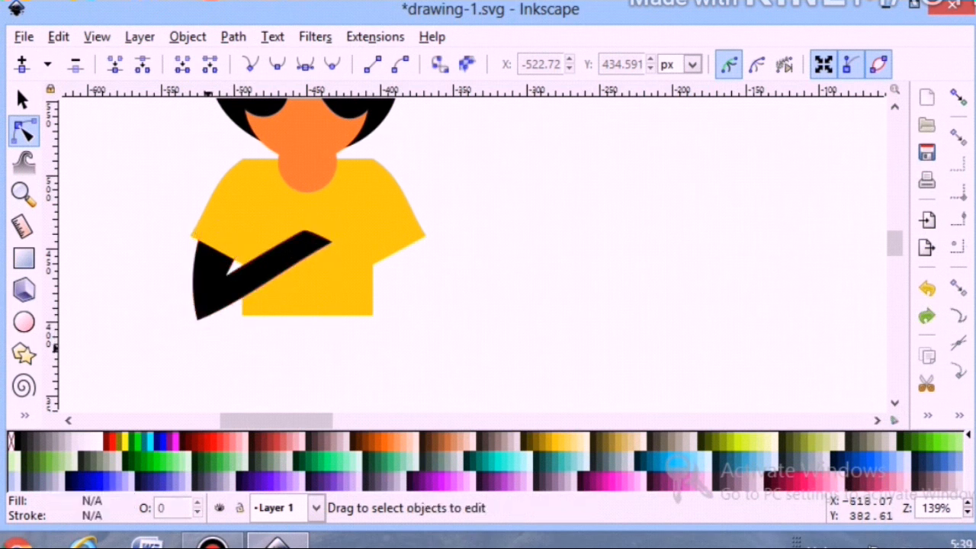
Fill the left arm with the same orange as the face.
left_click(23, 99)
left_click(290, 254)
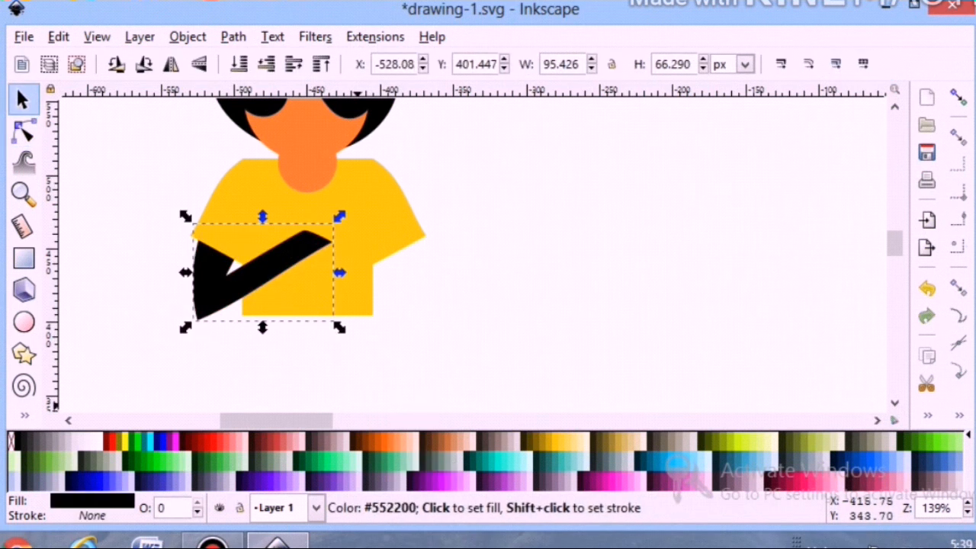
left_click(391, 443)
left_click(405, 320)
Duplicate the orange arm, flip the copy horizontally and position it under the right sleeve.
scroll(405, 320, "down", 1)
left_click(23, 132)
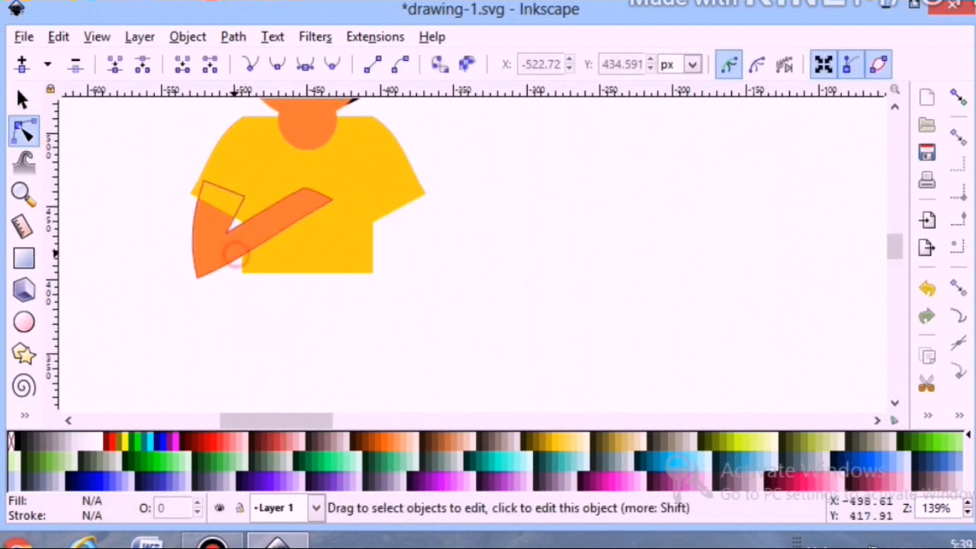
key("s")
left_click(222, 239)
key("ctrl+d")
key("h")
left_click_drag(325, 249, 419, 252)
Reshape the right arm's nodes so the forearm slopes down below the shirt's hem.
key("n")
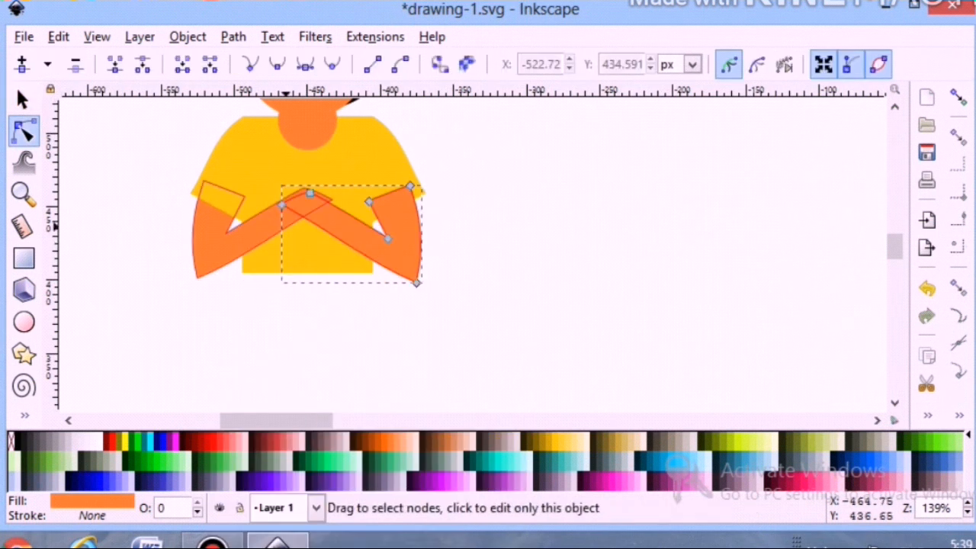
left_click_drag(281, 203, 287, 351)
left_click_drag(370, 283, 376, 323)
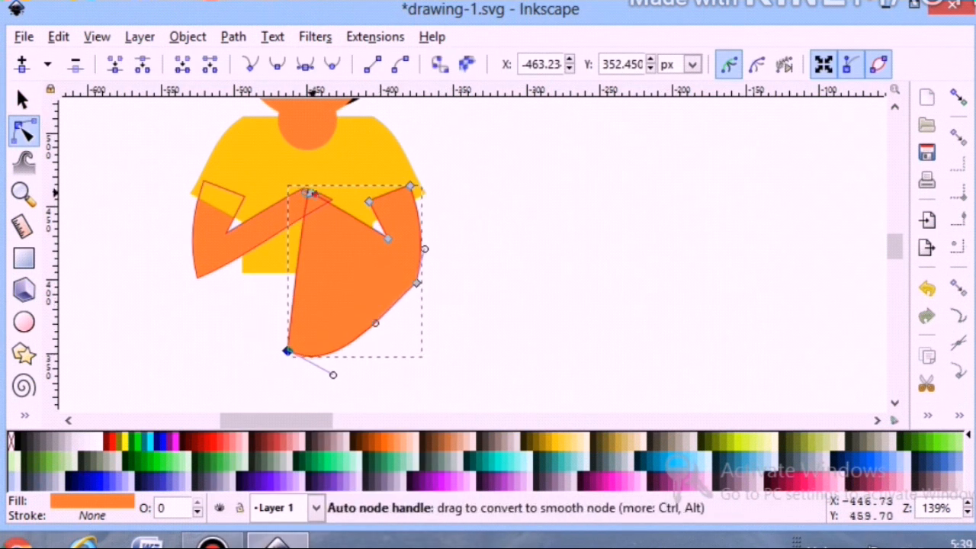
left_click_drag(309, 193, 313, 317)
left_click(417, 283)
left_click_drag(334, 375, 294, 353)
double_click(496, 265)
left_click(407, 264)
Lower the right arm in the stack behind the right sleeve.
left_click(24, 100)
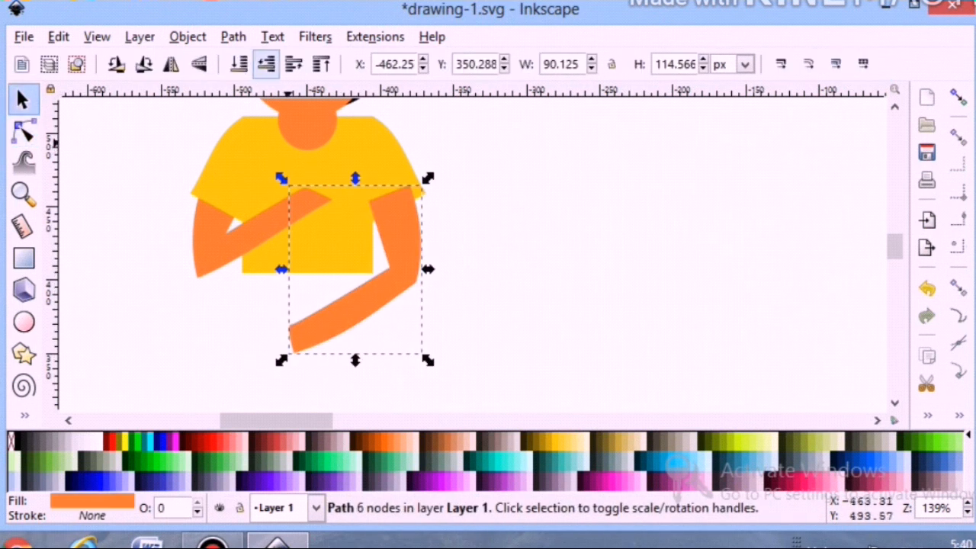
left_click(266, 64)
left_click(145, 241)
Draw a small closed black straight-edged hand shape in the empty area left of the right forearm.
scroll(145, 241, "down", 3)
left_click(25, 416)
left_click(99, 230)
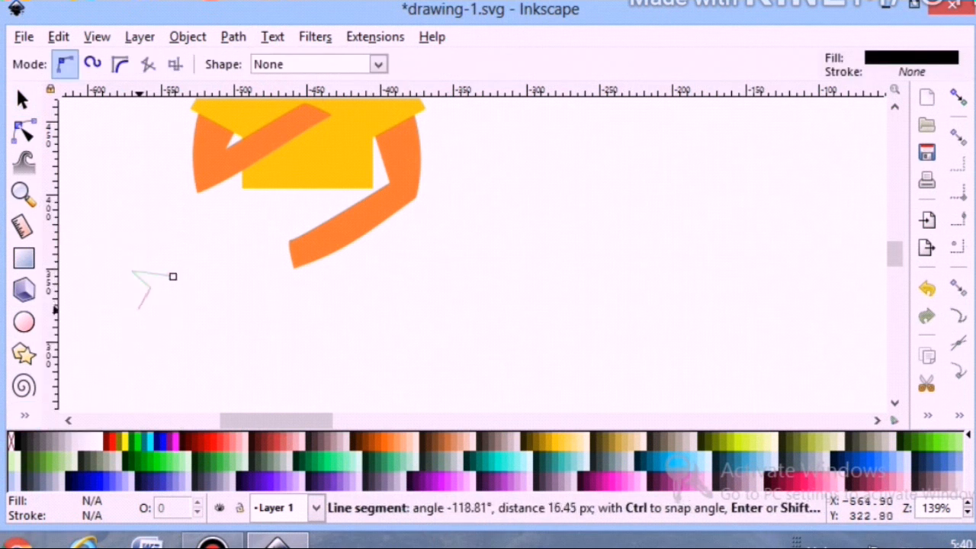
left_click(174, 277)
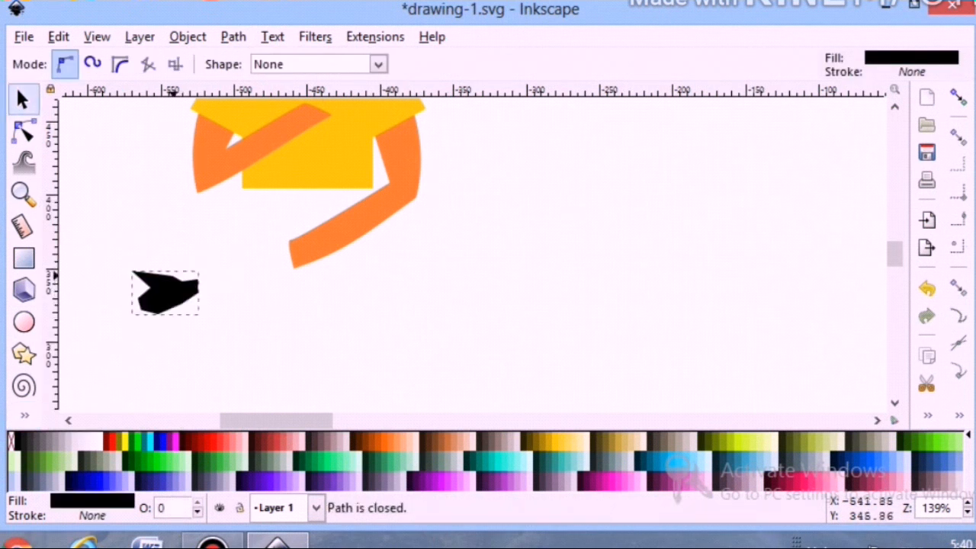
Fill the hand shape with the arm's orange, shrink it and attach it to the end of the right forearm.
left_click(24, 100)
left_click(389, 441)
left_click_drag(127, 321, 147, 304)
left_click_drag(185, 288, 271, 285)
left_click_drag(273, 239, 273, 234)
left_click(353, 302)
Select all parts of the yellow-shirted figure and group them.
scroll(291, 309, "up", 5)
scroll(290, 309, "down", 4)
left_click(23, 194)
left_click(51, 64)
left_click(50, 64)
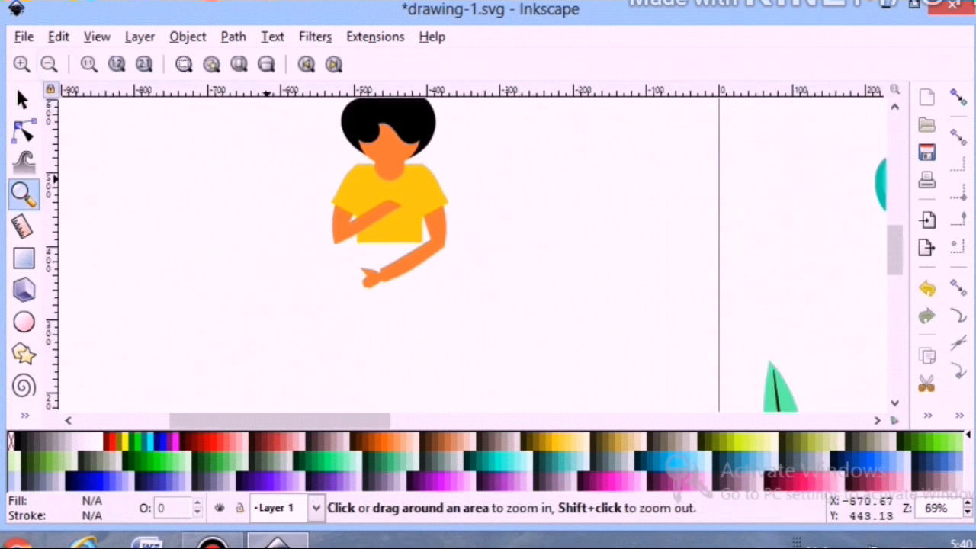
scroll(150, 144, "up", 1)
left_click(24, 100)
left_click_drag(289, 127, 488, 359)
left_click(188, 36)
left_click(208, 206)
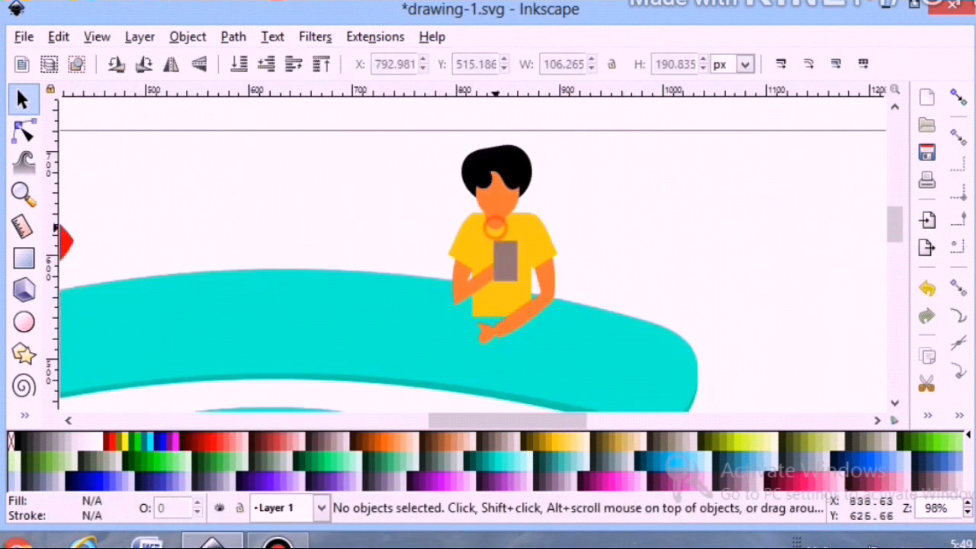
Ungroup the yellow-shirted figure on the Wi-Fi arc and lower its shirt rectangle to the bottom of the stack.
left_click(490, 251)
left_click(187, 37)
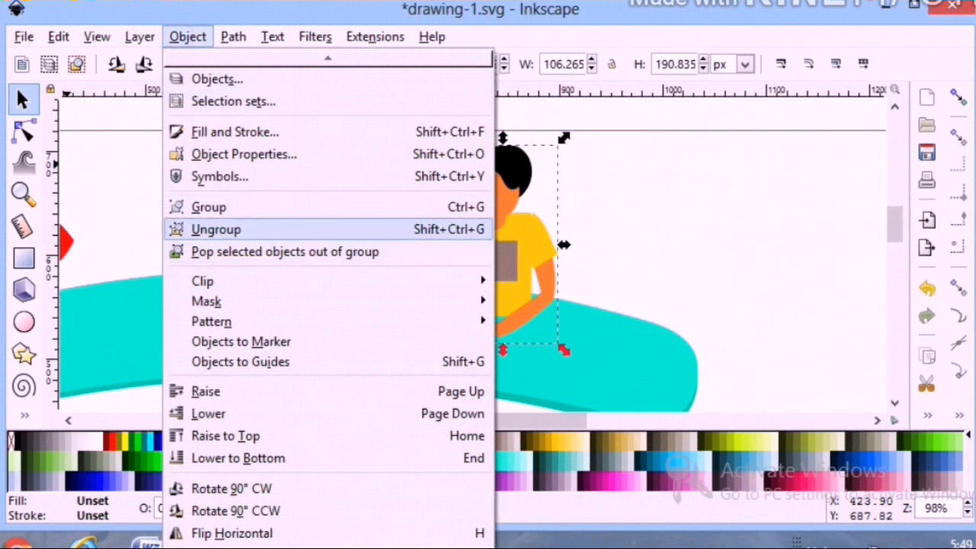
left_click(216, 230)
left_click(249, 202)
left_click(484, 305)
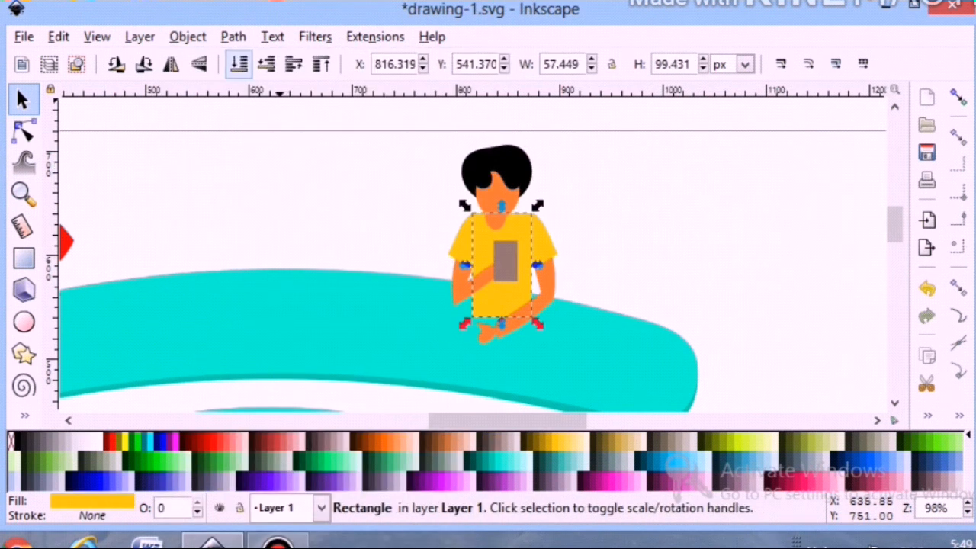
Examine the whole illustration with both figures placed on the top Wi-Fi arc.
left_click(307, 204)
scroll(306, 204, "down", 3)
scroll(305, 203, "up", 2)
left_click(24, 193)
left_click(50, 64)
left_click(51, 64)
left_click(51, 64)
scroll(148, 193, "down", 1)
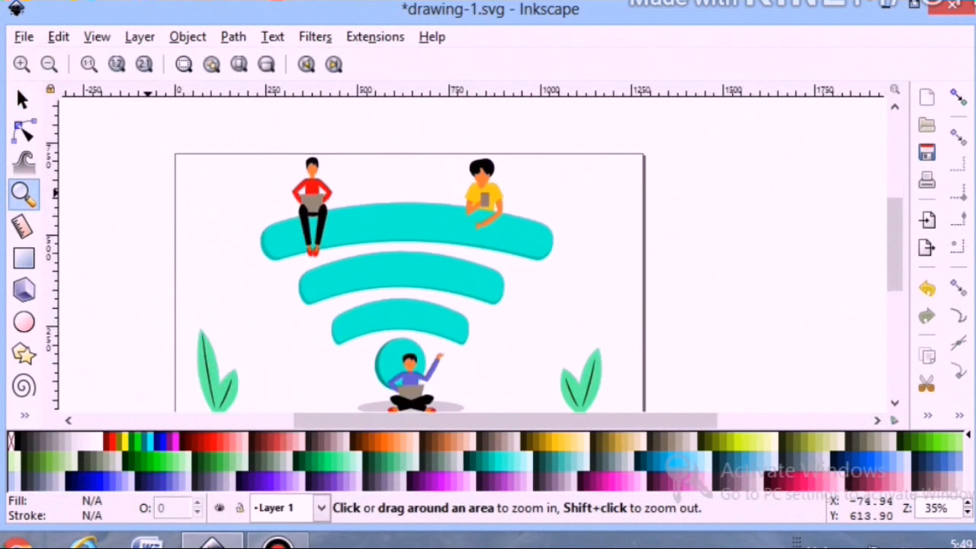
scroll(472, 252, "down", 2)
scroll(473, 252, "up", 4)
left_click(23, 416)
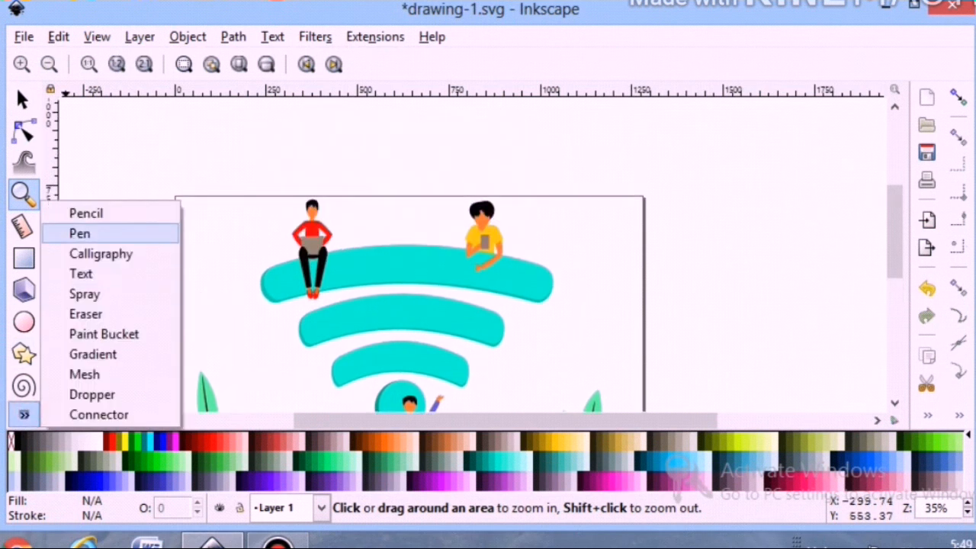
left_click(81, 231)
left_click(104, 274)
left_click(199, 272)
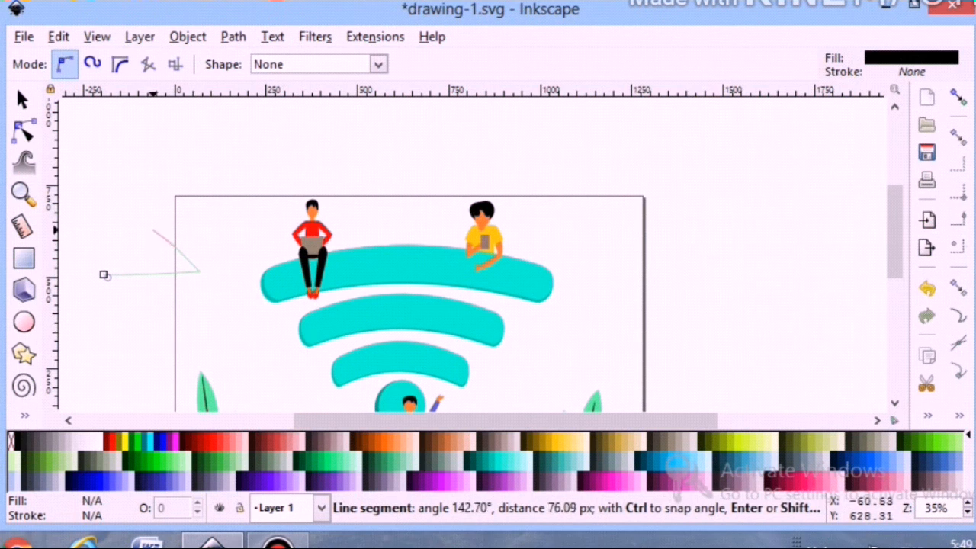
double_click(143, 226)
key("n")
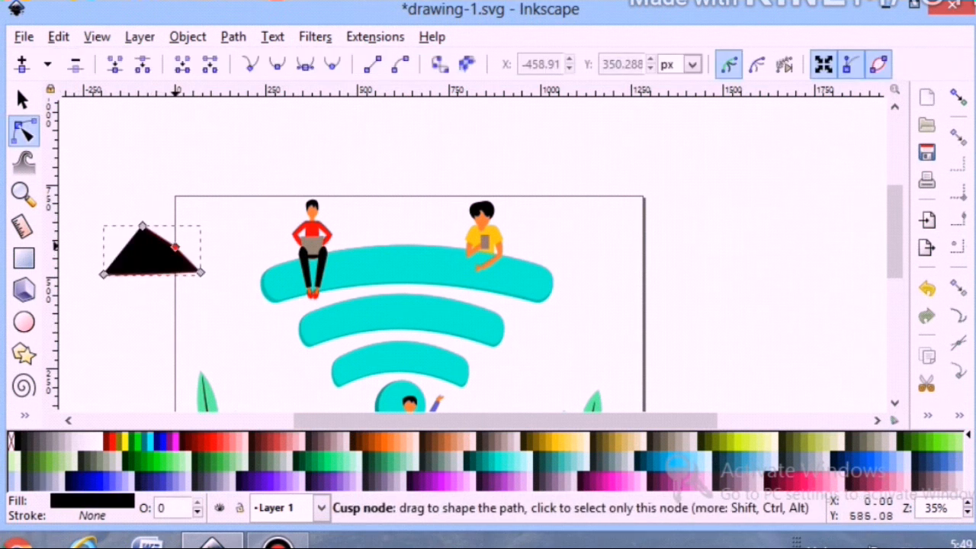
left_click(169, 226)
left_click(226, 231)
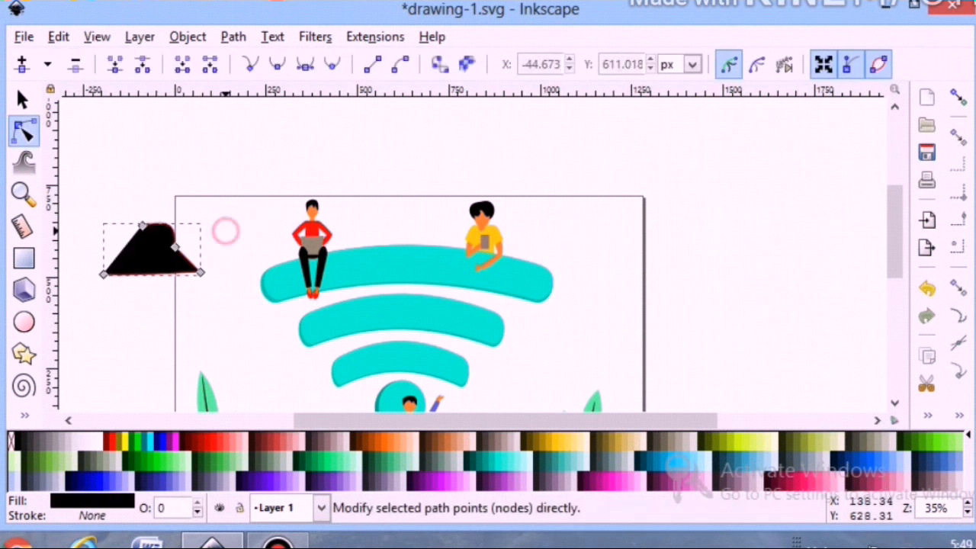
left_click_drag(187, 260, 197, 250)
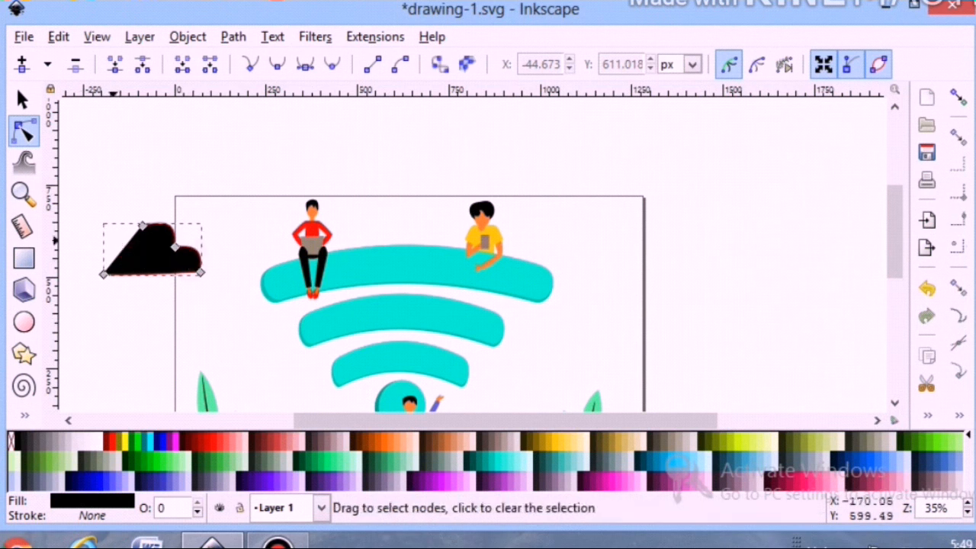
left_click(90, 173)
left_click(24, 100)
left_click(161, 259)
key("Delete")
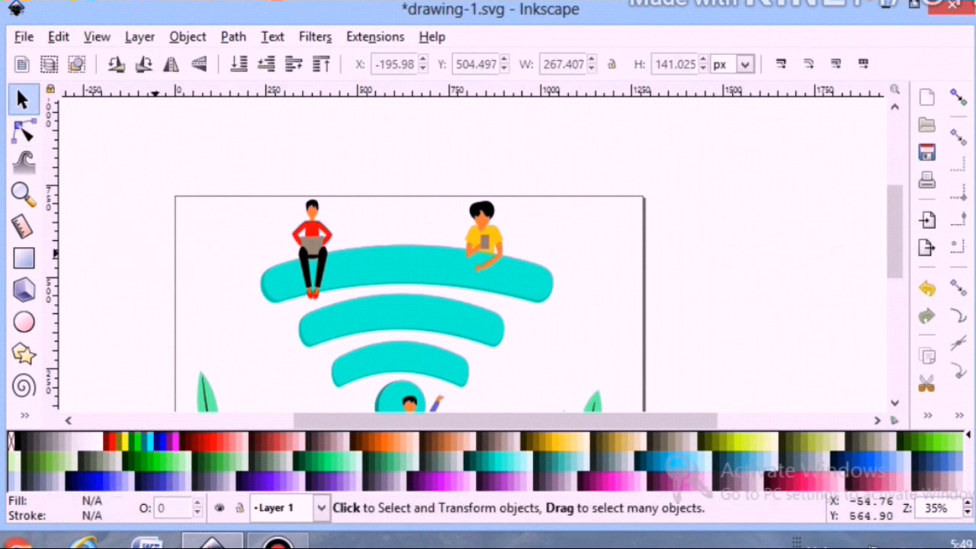
Draw a closed curvy Spiro blob beside the page, fill it pale grey and move it to the page's upper right corner.
left_click(24, 415)
left_click(80, 232)
left_click(130, 273)
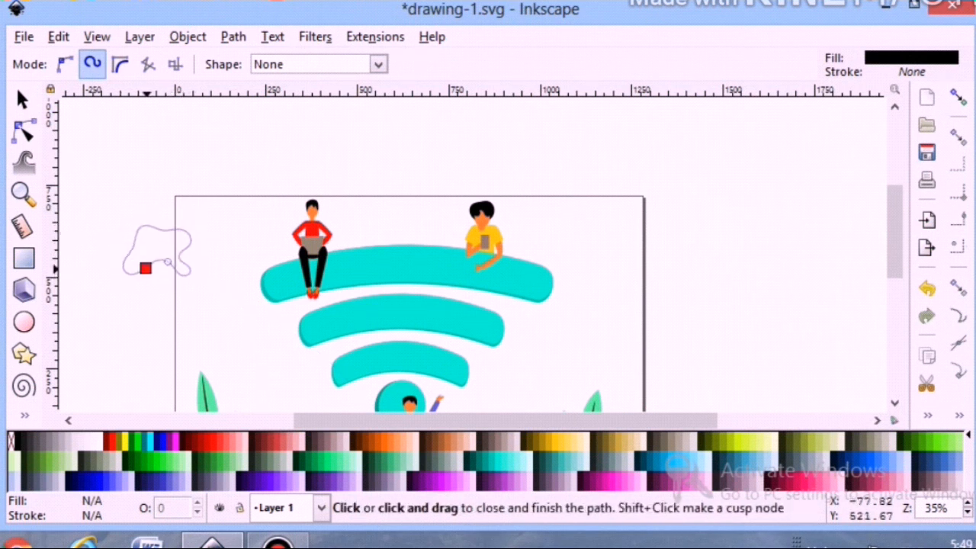
left_click(145, 268)
left_click(22, 100)
left_click(73, 443)
left_click_drag(150, 257, 601, 186)
Refine the blob's outline nodes and paste a copy on the page's left side above the leaf plant.
left_click(23, 132)
left_click(135, 239)
scroll(135, 239, "down", 2)
left_click(225, 193)
left_click(23, 99)
right_click(236, 288)
left_click(282, 79)
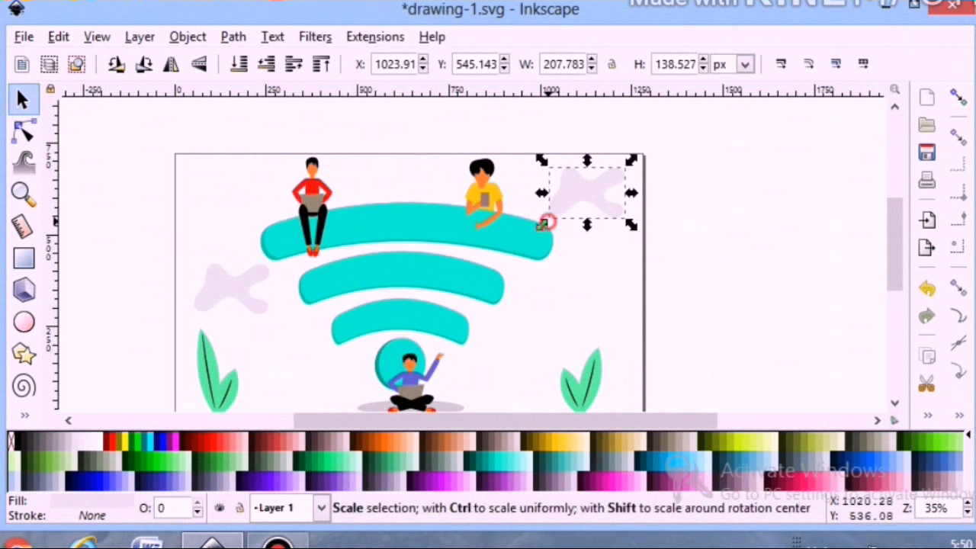
Scale down the upper right blob and its copy above the left leaf plant.
left_click_drag(548, 222, 563, 213)
left_click(590, 263)
scroll(591, 262, "down", 3)
scroll(599, 176, "up", 3)
left_click(242, 250)
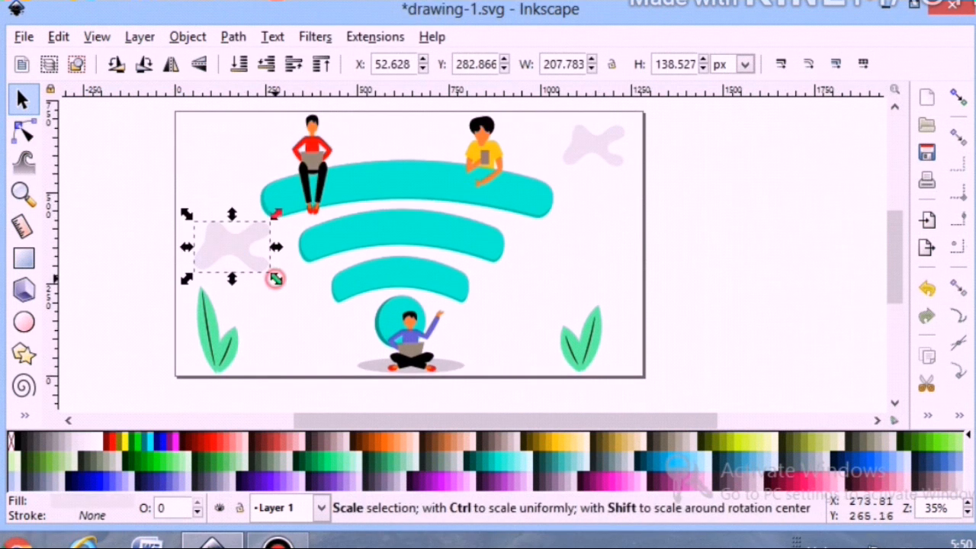
left_click_drag(280, 283, 257, 263)
left_click(127, 243)
Draw an ellipse about 78 by 63 px in the page's upper left corner, with no stroke and a pale grey fill.
left_click(23, 321)
left_click_drag(197, 141, 231, 168)
left_click(76, 516)
left_click(749, 49)
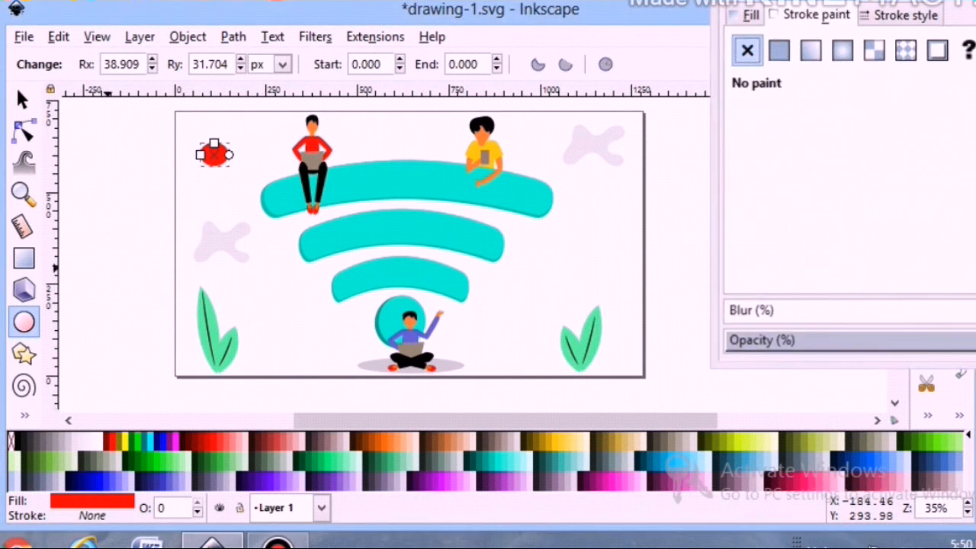
left_click(959, 4)
left_click(74, 440)
left_click(83, 268)
Copy the pale ellipse to the top centre between the two figures and to the lower area right of the cross-legged figure.
left_click(21, 99)
left_click(213, 153)
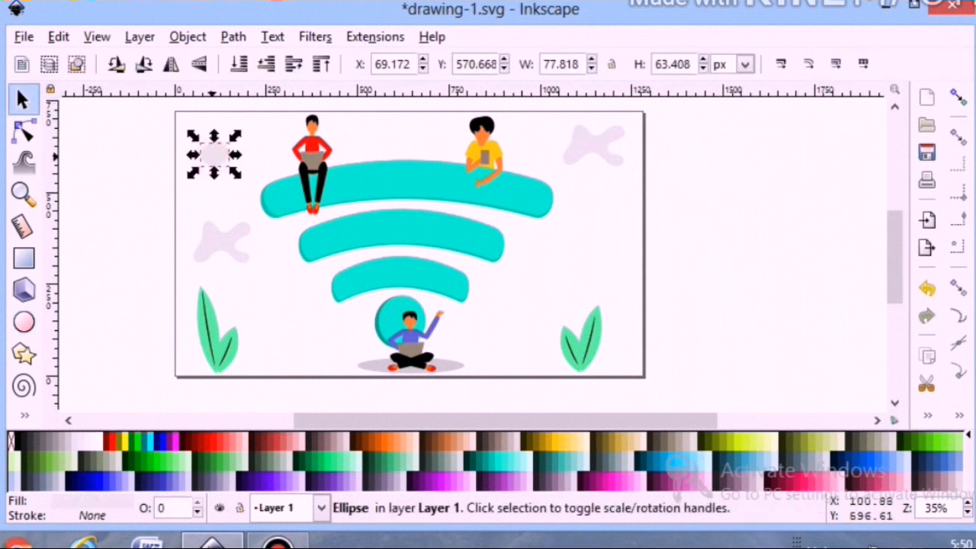
right_click(211, 139)
left_click(265, 279)
left_click_drag(213, 153, 402, 141)
right_click(507, 340)
left_click(534, 81)
scroll(402, 183, "up", 1)
scroll(402, 183, "down", 1)
Draw small pale five-cornered stars with a 0.296 spoke ratio in the empty areas on both sides of the Wi-Fi symbol.
left_click(24, 353)
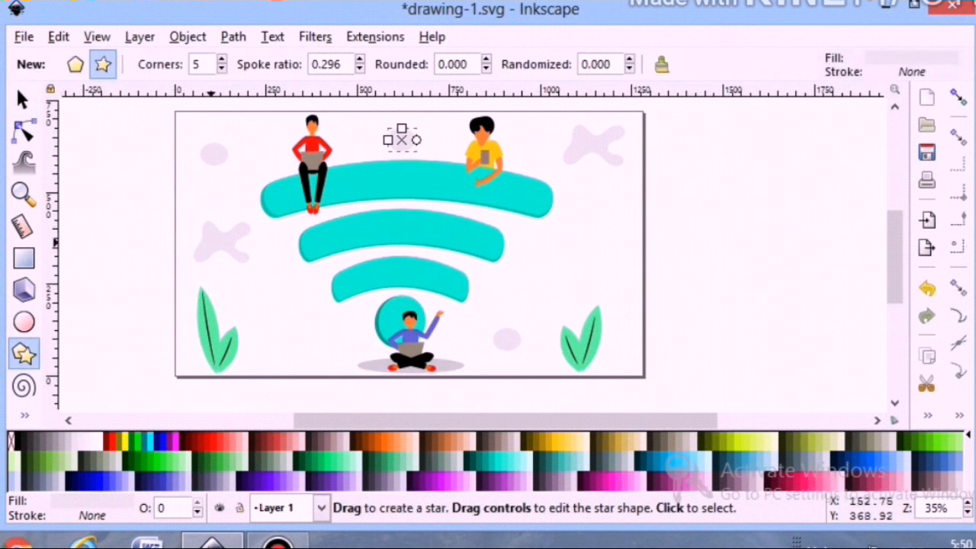
left_click_drag(563, 271, 562, 270)
mouse_move(274, 305)
left_mouse_down()
mouse_move(292, 321)
mouse_move(272, 309)
left_mouse_up()
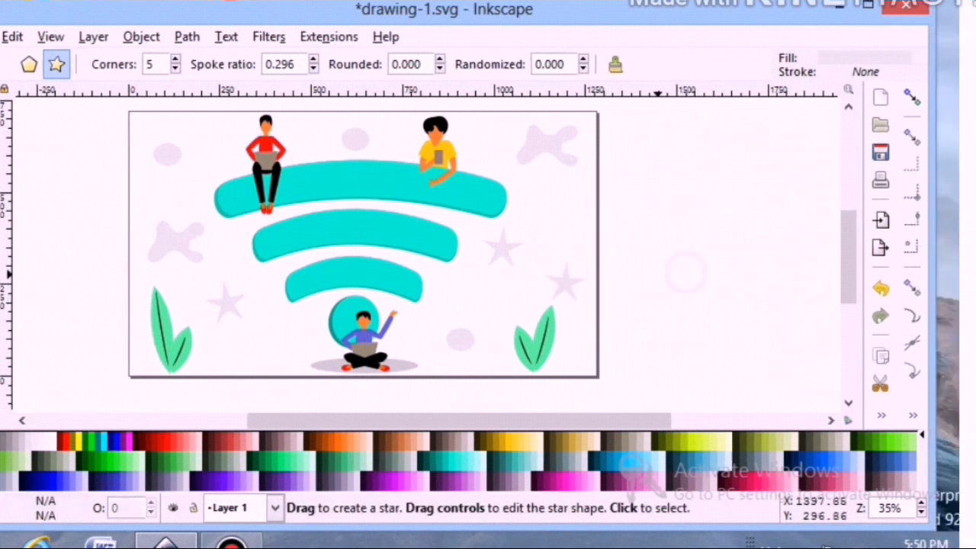